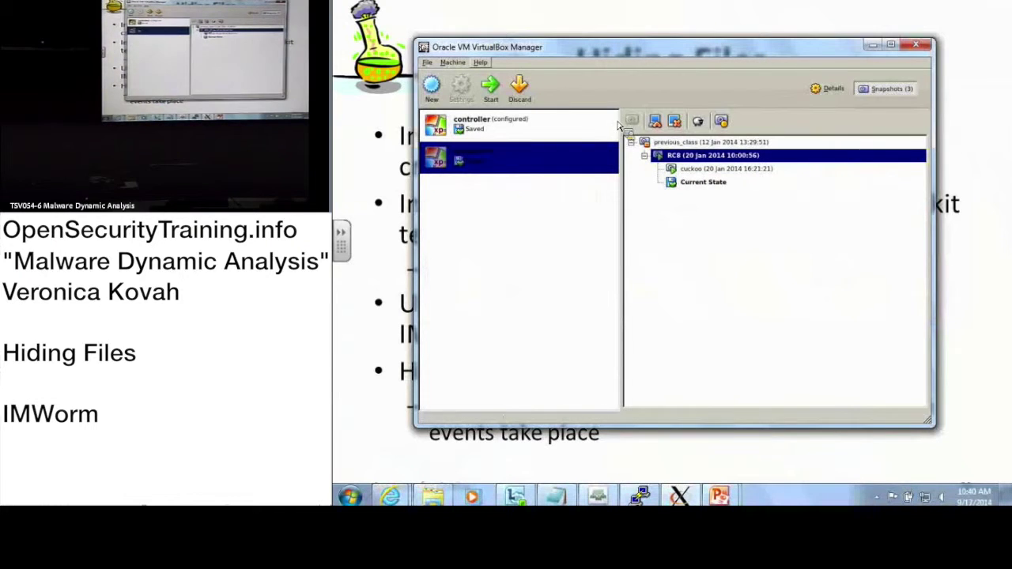
Step: Request a restore of the RC8 snapshot and start the victim virtual machine
right_click(685, 158)
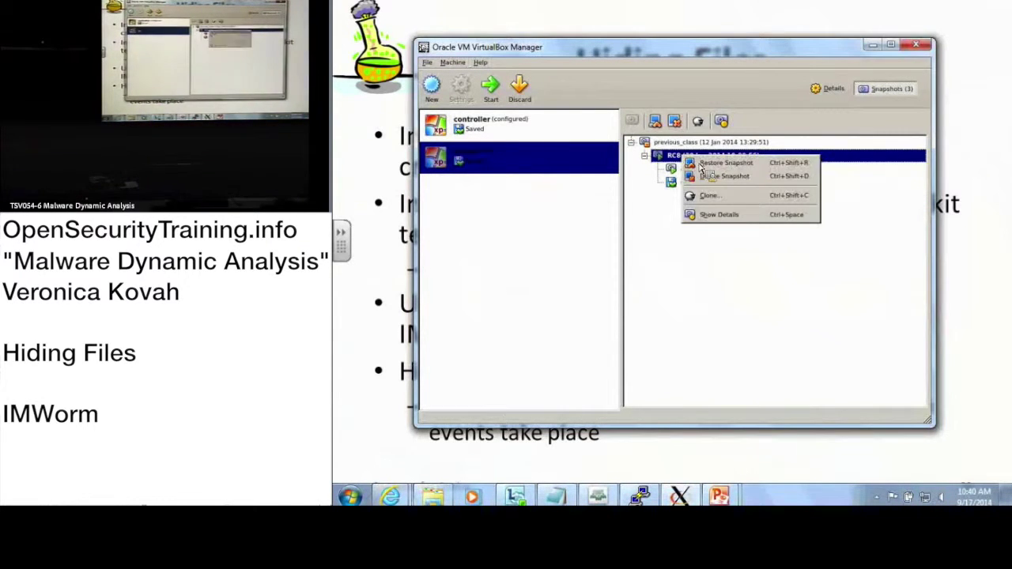
click(752, 255)
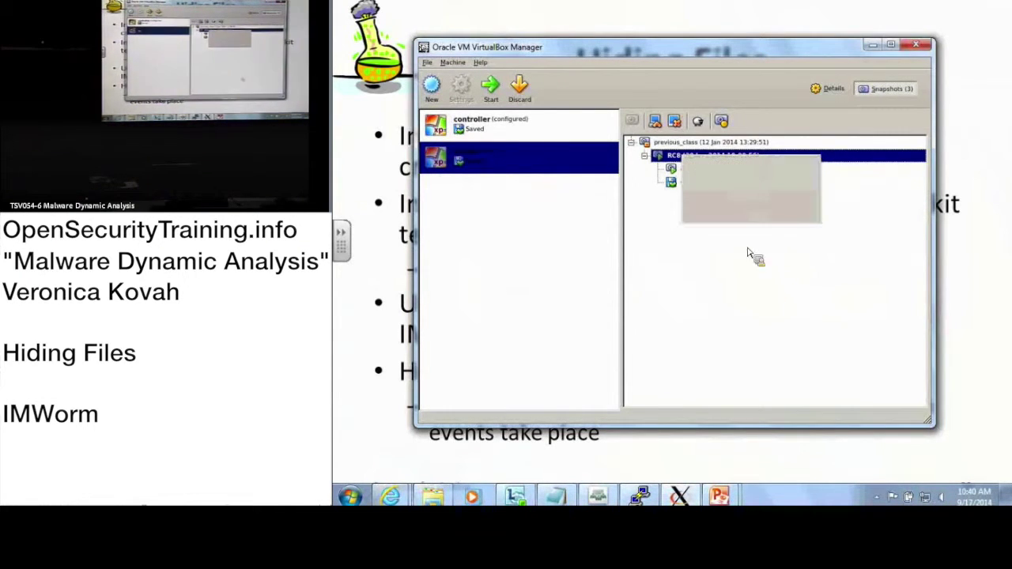
click(498, 96)
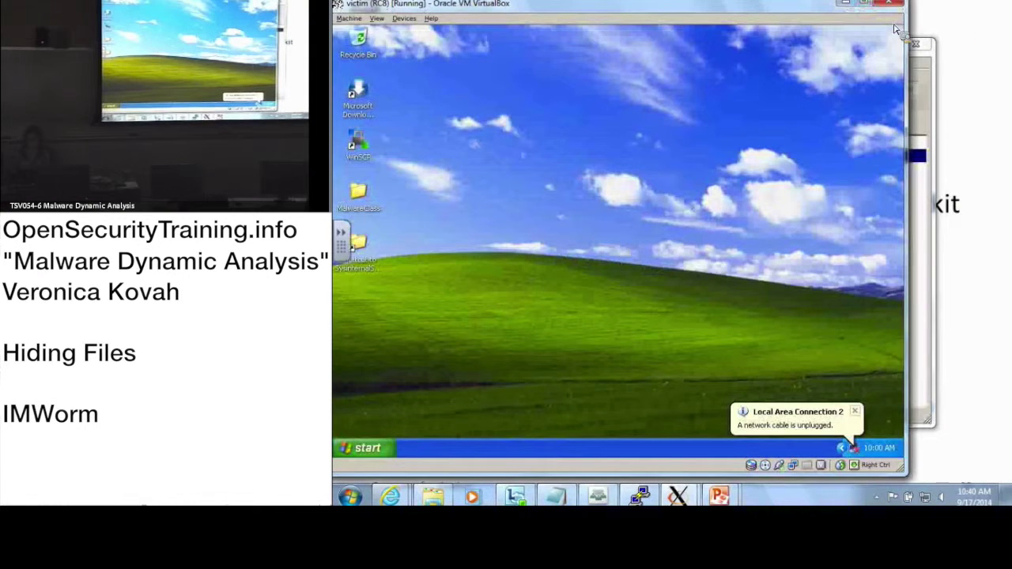
Step: Try to restore the RC8 snapshot on the running victim machine, and maximize the machine's window
click(901, 36)
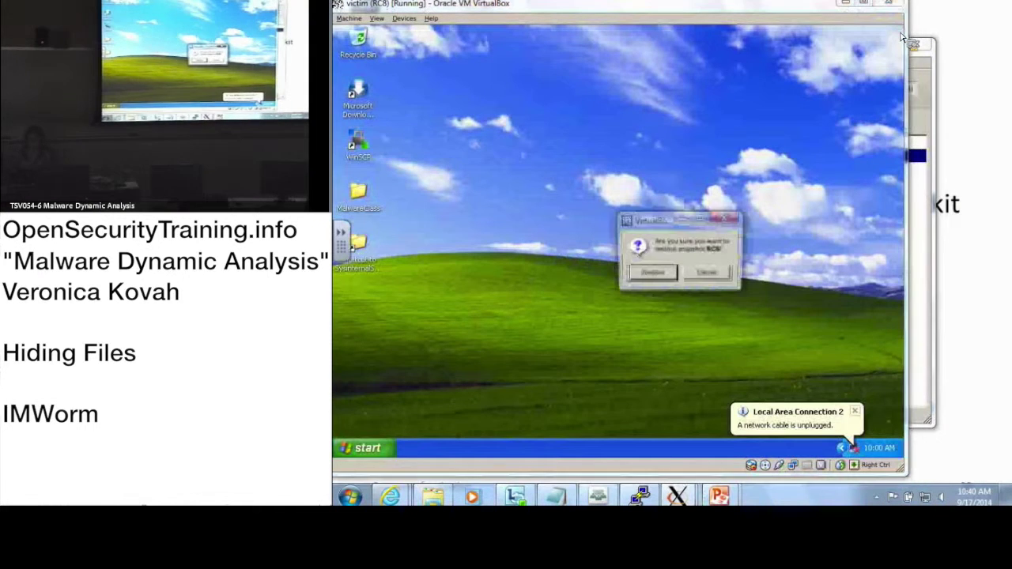
click(650, 277)
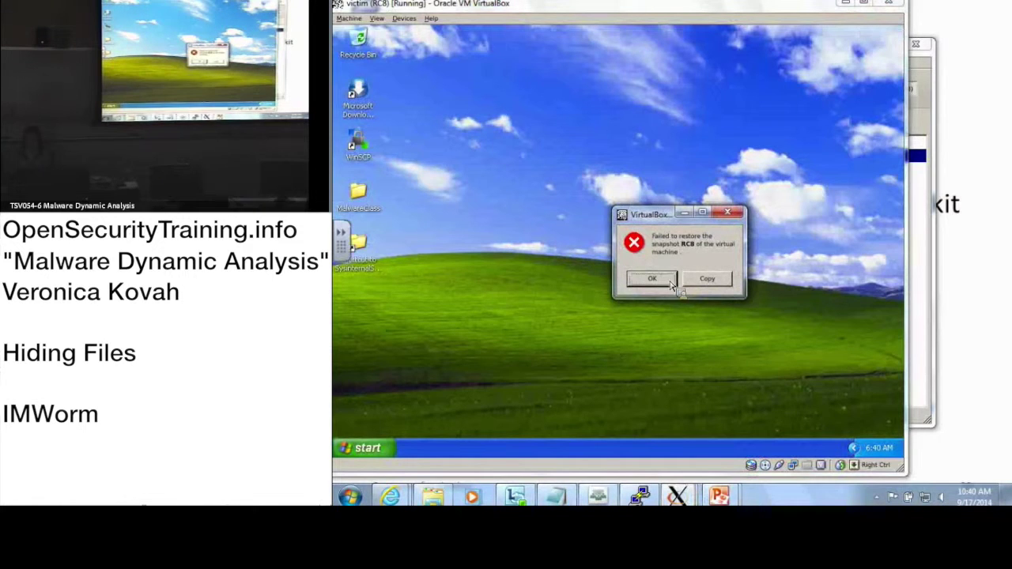
click(653, 279)
click(865, 3)
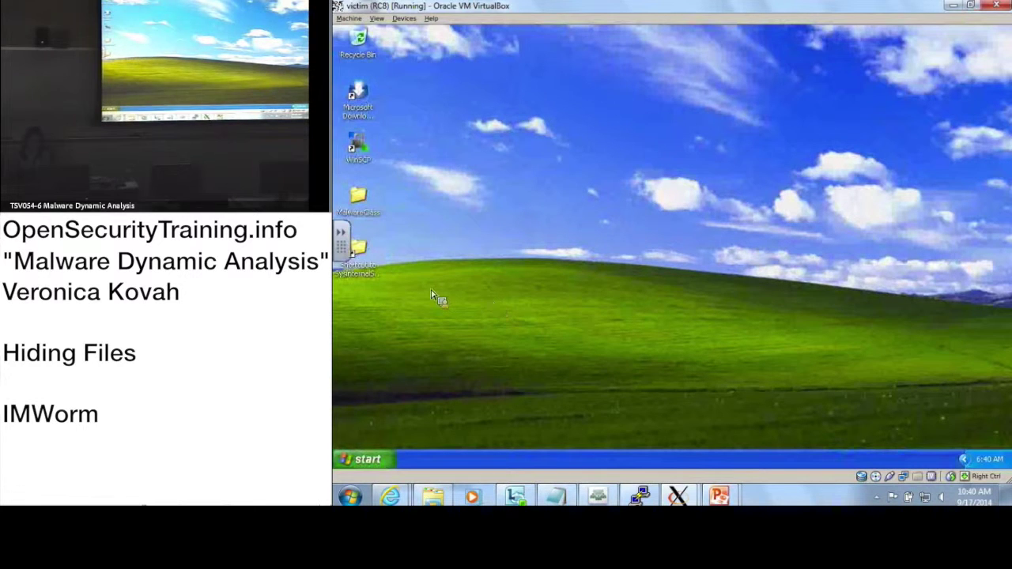
Step: Open the SysinternalSuite folder from the victim's desktop and select the Procmon application
double_click(362, 257)
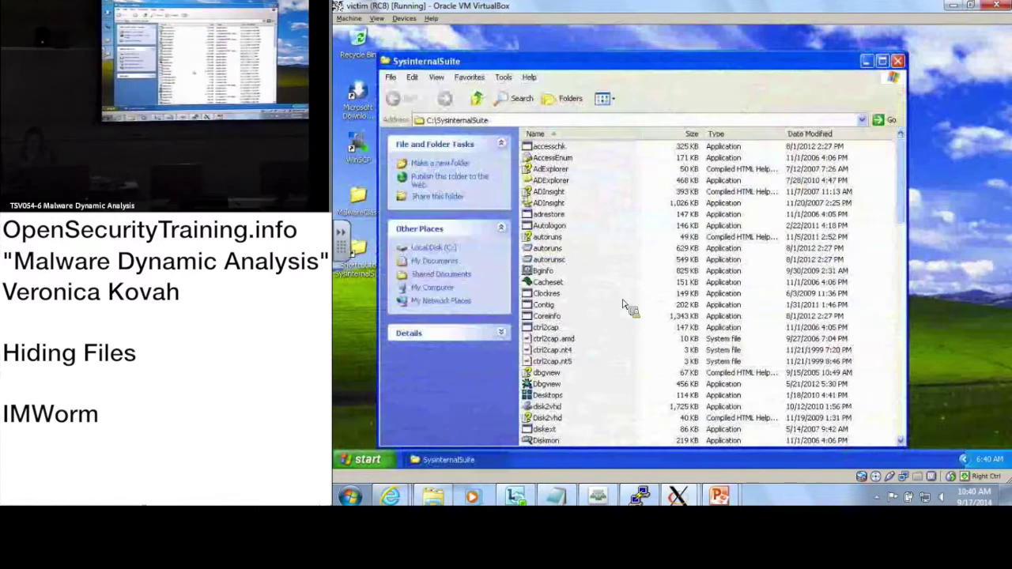
key(p)
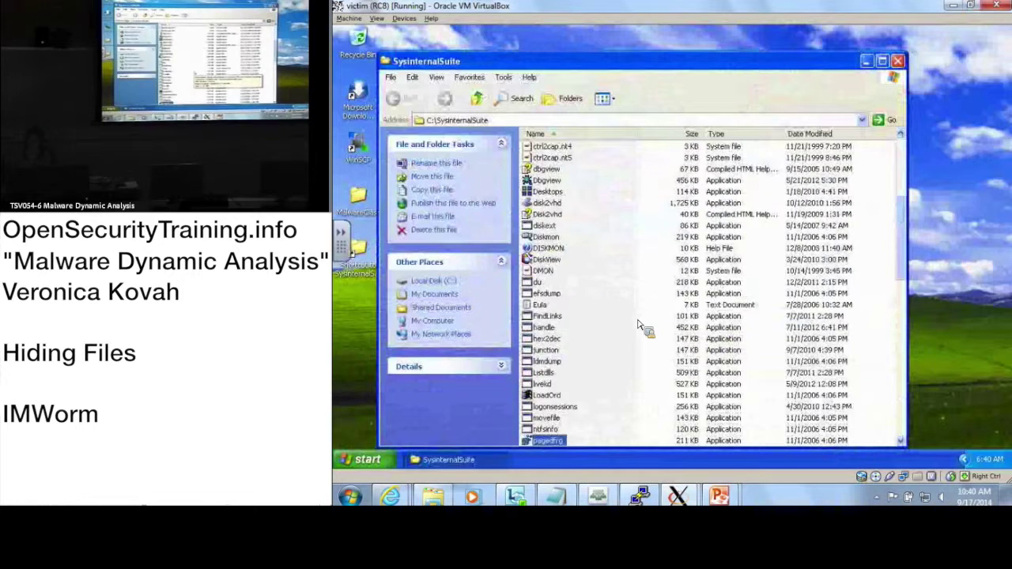
key(r)
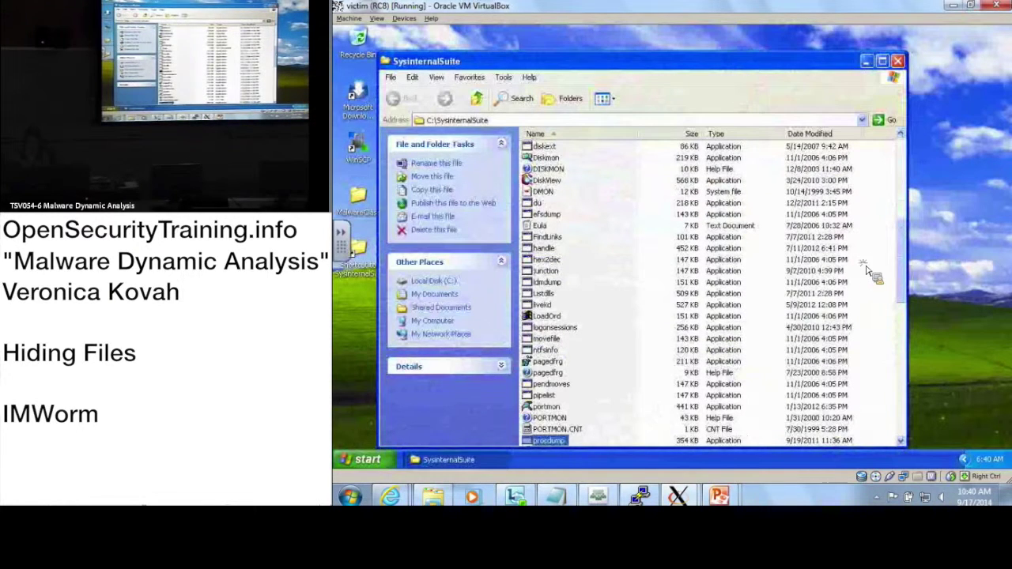
scroll(910, 254, down, 4)
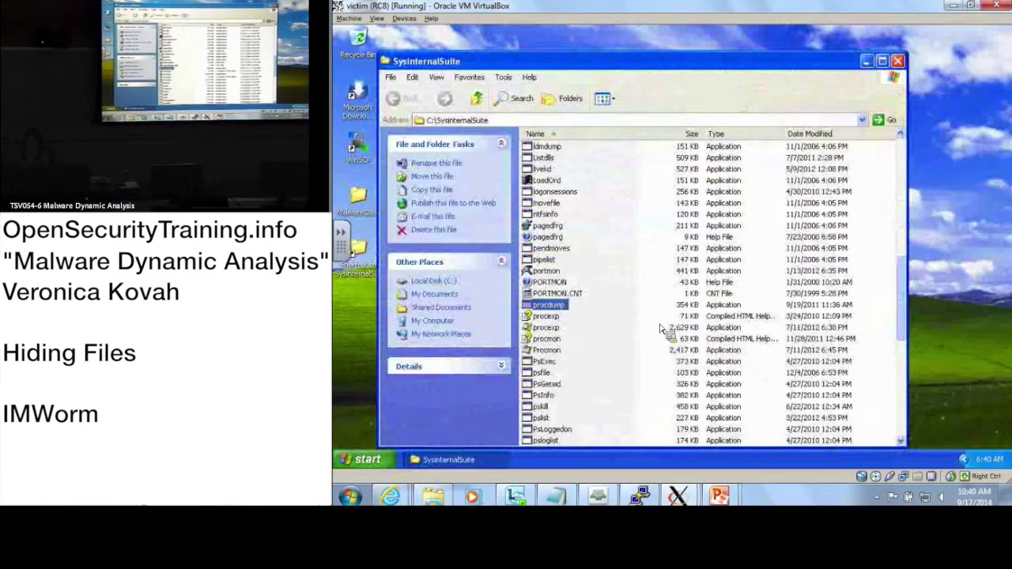
click(556, 352)
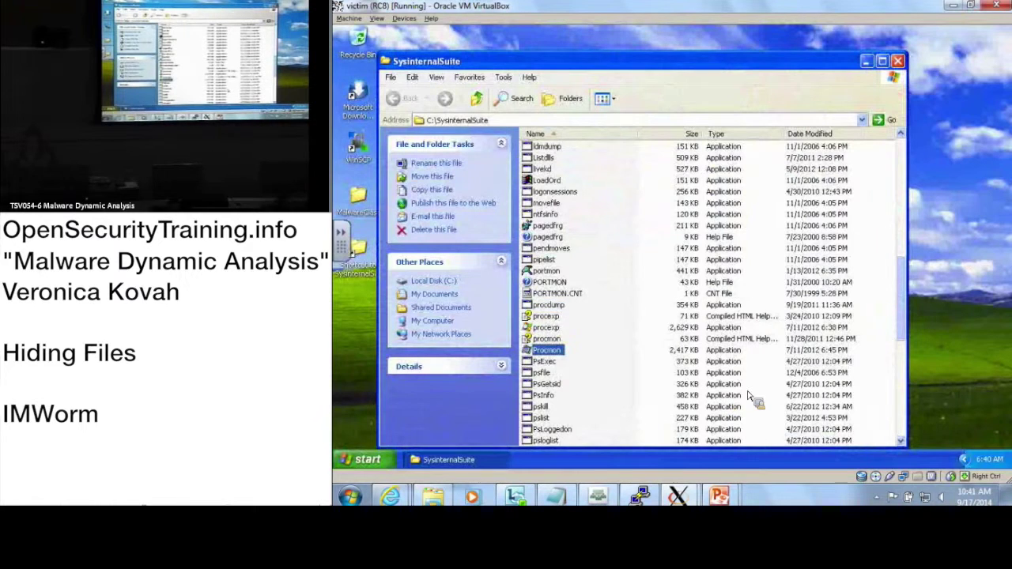
drag(750, 396, 544, 358)
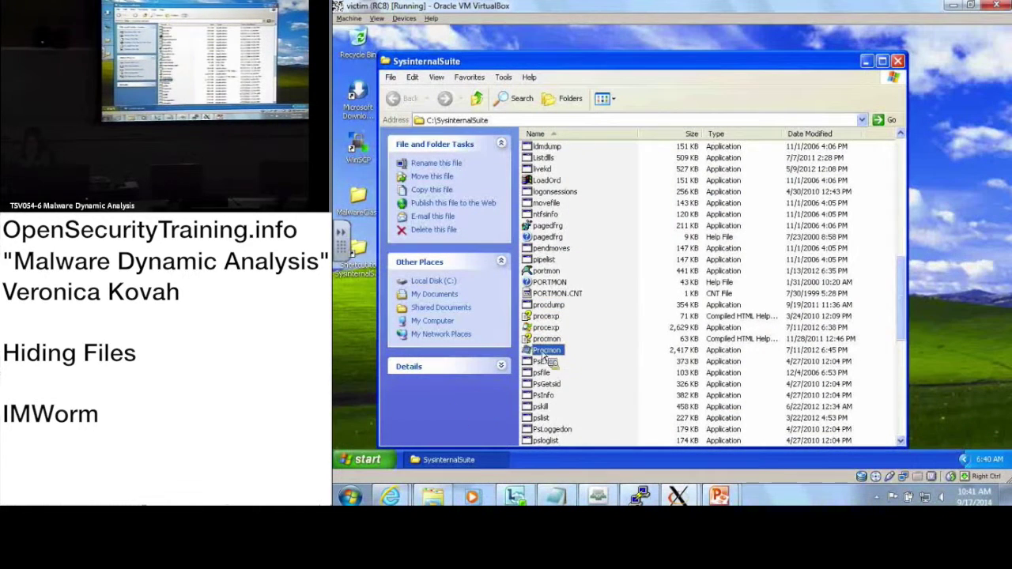
Step: Launch Procmon with its license agreement accepted, and enlarge its window until the Result and Detail columns fit
double_click(544, 357)
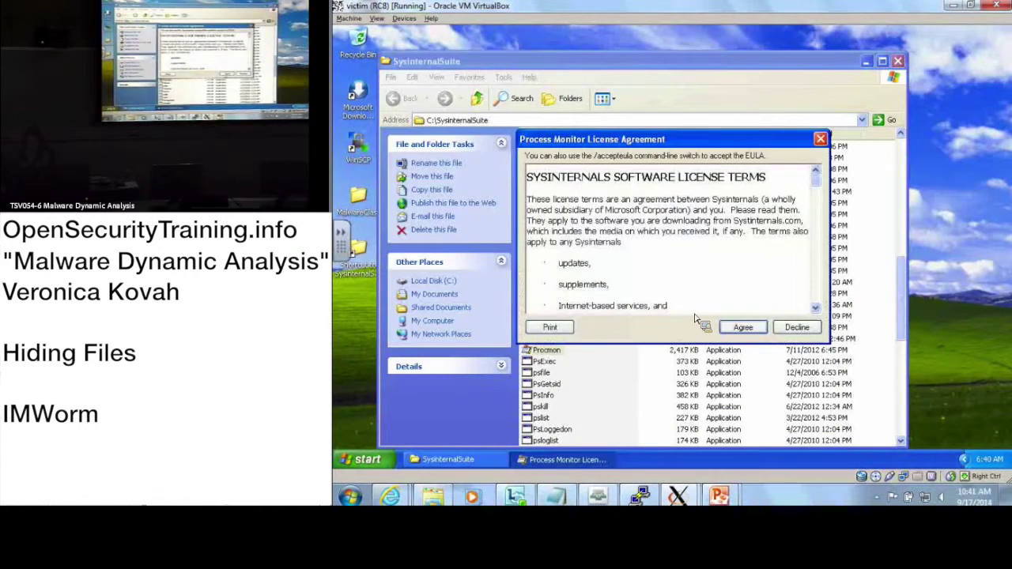
click(743, 328)
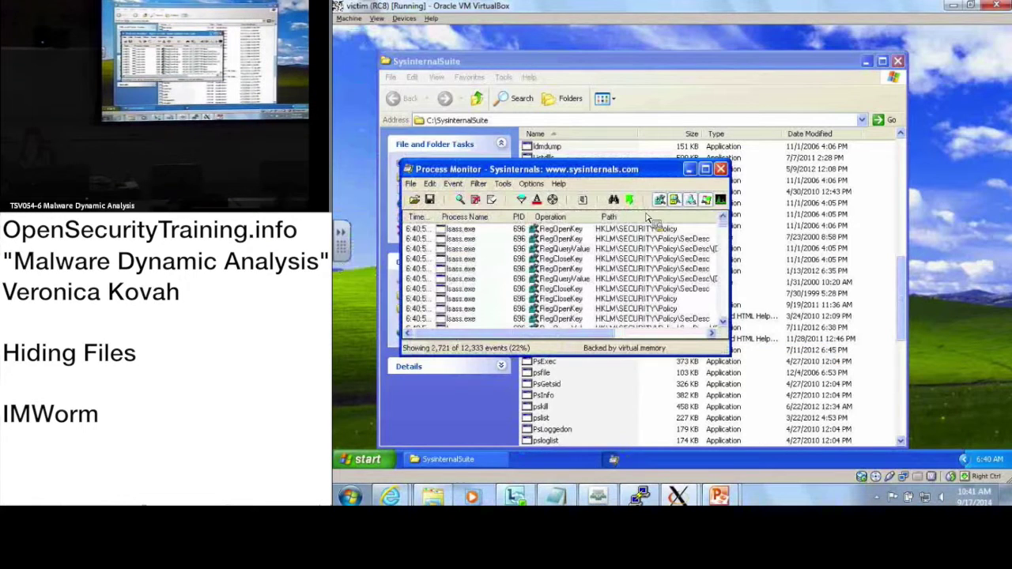
drag(635, 174, 642, 78)
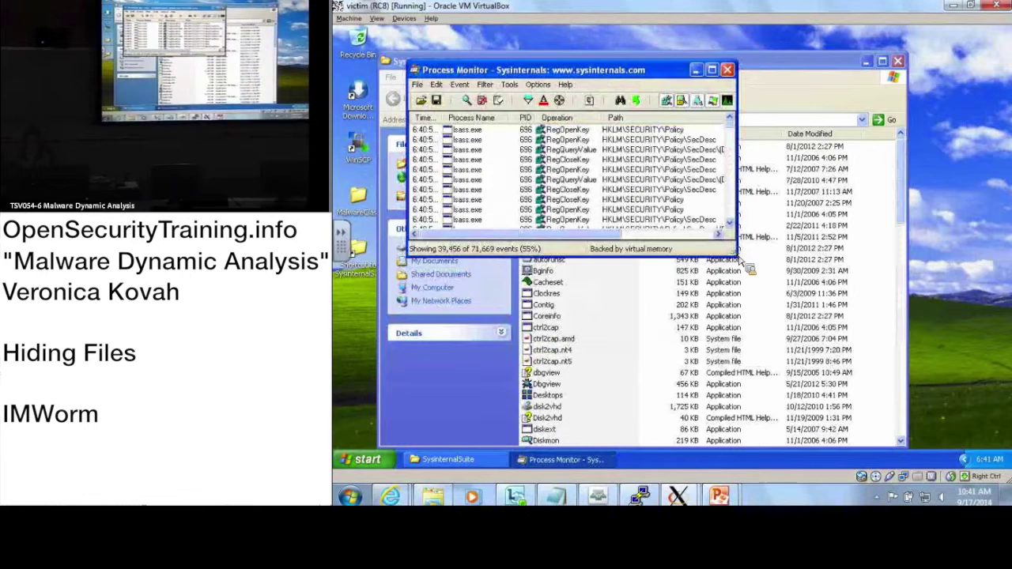
drag(742, 263, 964, 428)
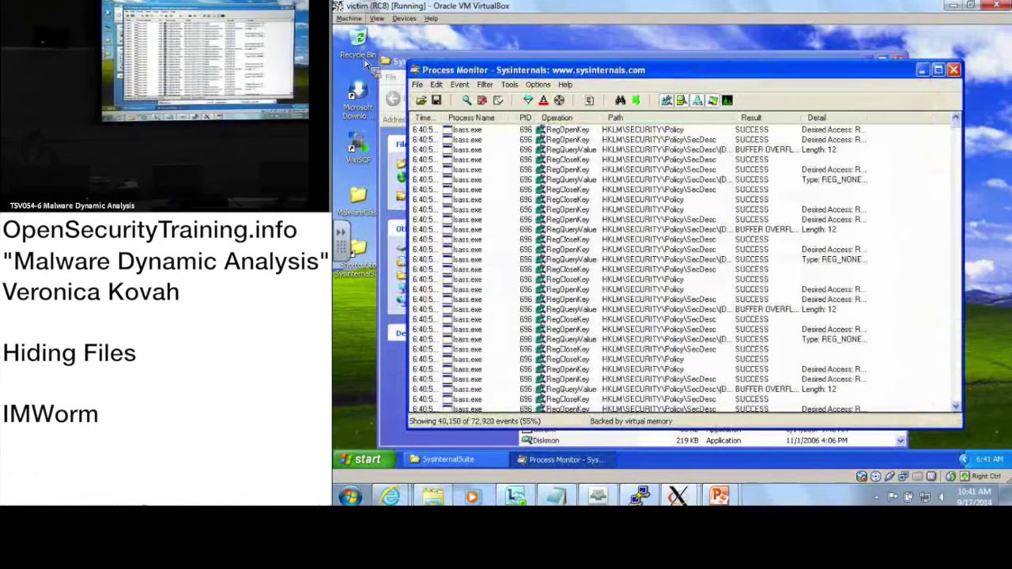
Step: Select the malware sample in the desktop folder MalwareClass\samples\IMworm, and return to Process Monitor
double_click(375, 207)
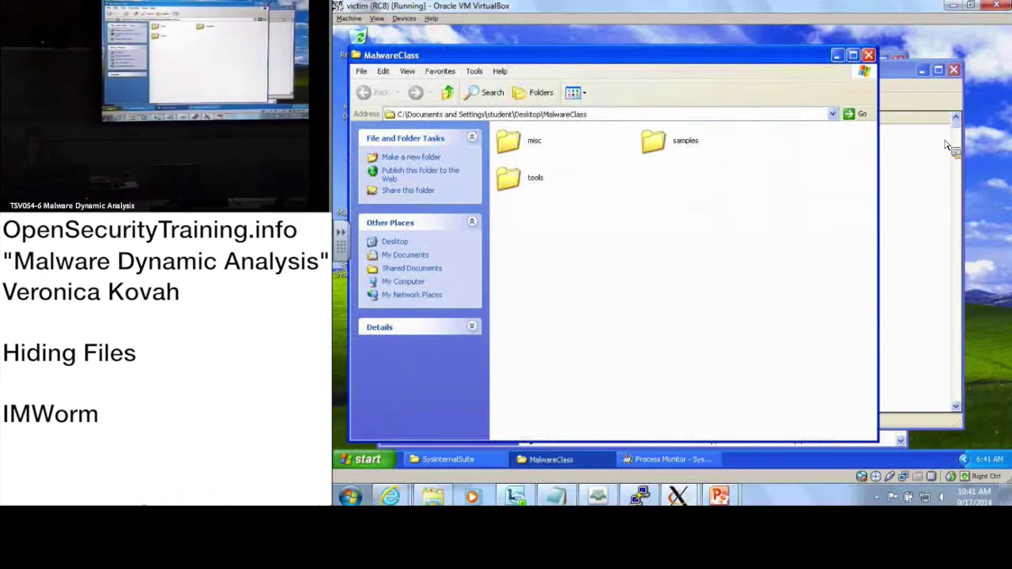
double_click(665, 158)
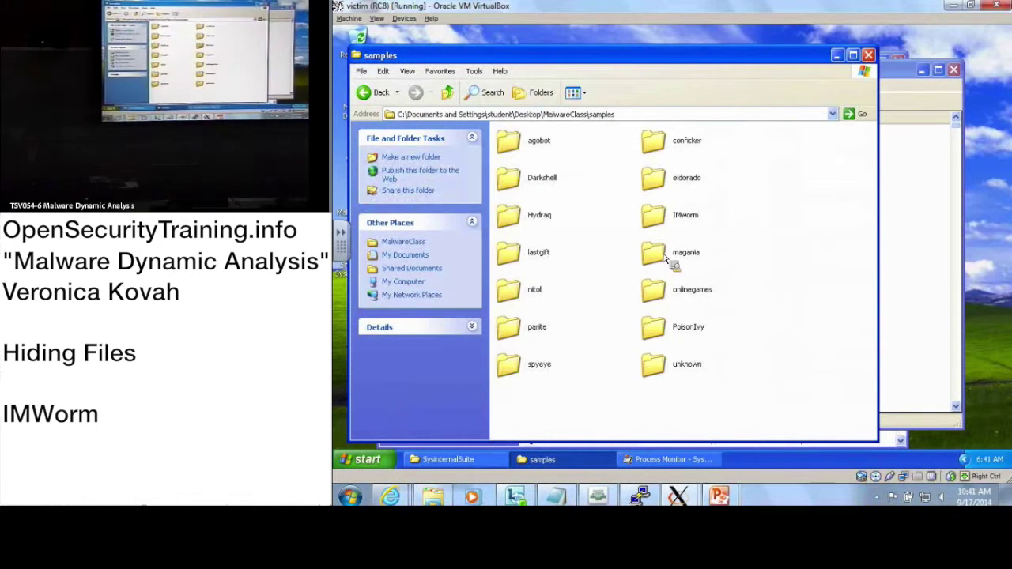
double_click(675, 222)
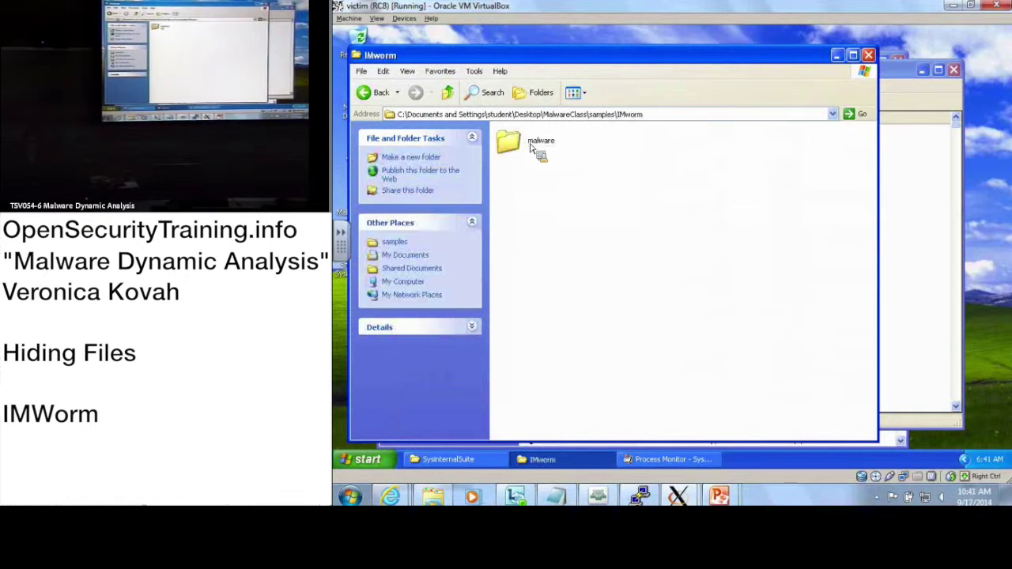
click(532, 147)
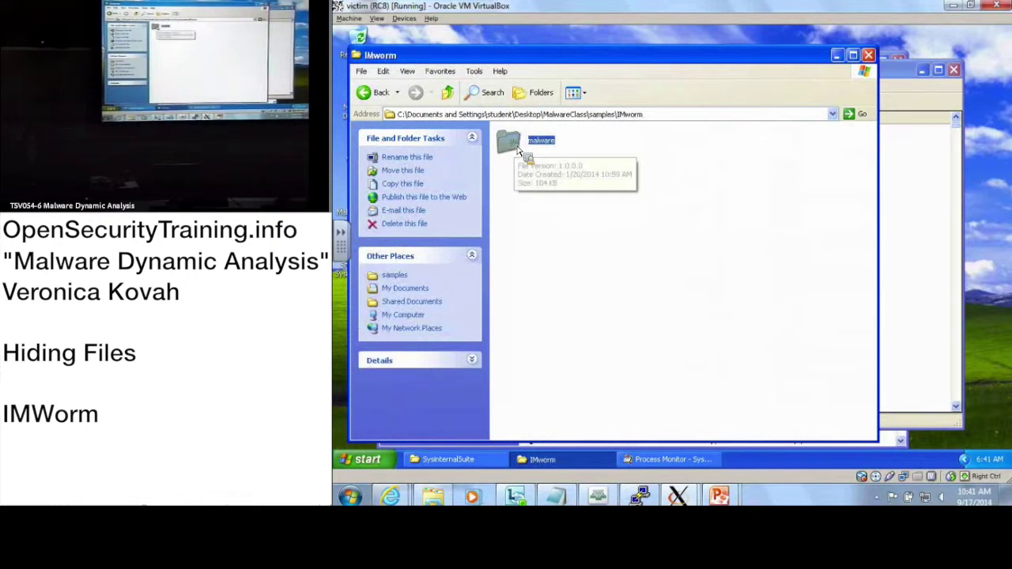
click(900, 103)
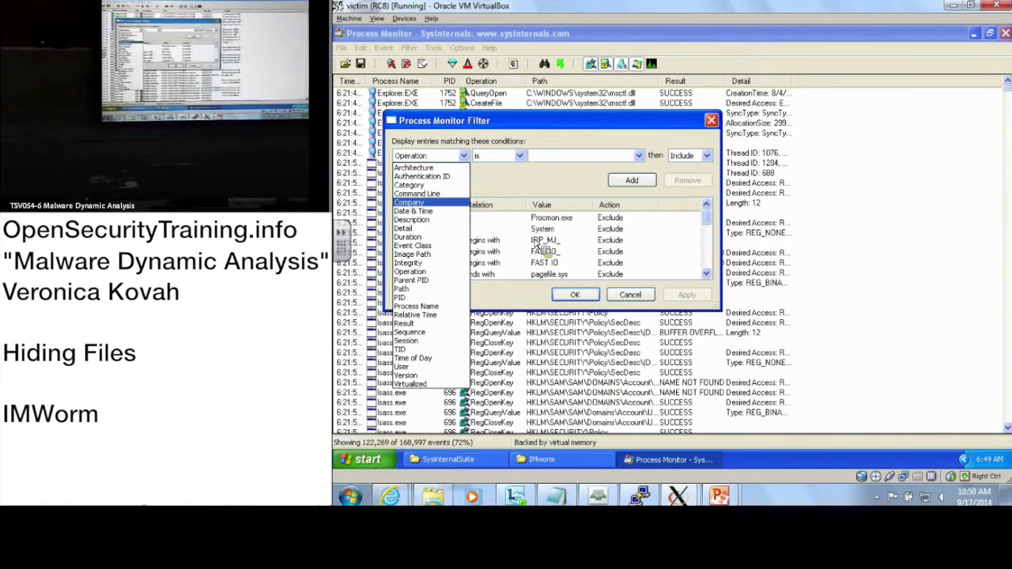
Step: Discard the pending filter condition and apply a new filter that includes events whose Process Name is malware.exe
click(630, 297)
click(631, 297)
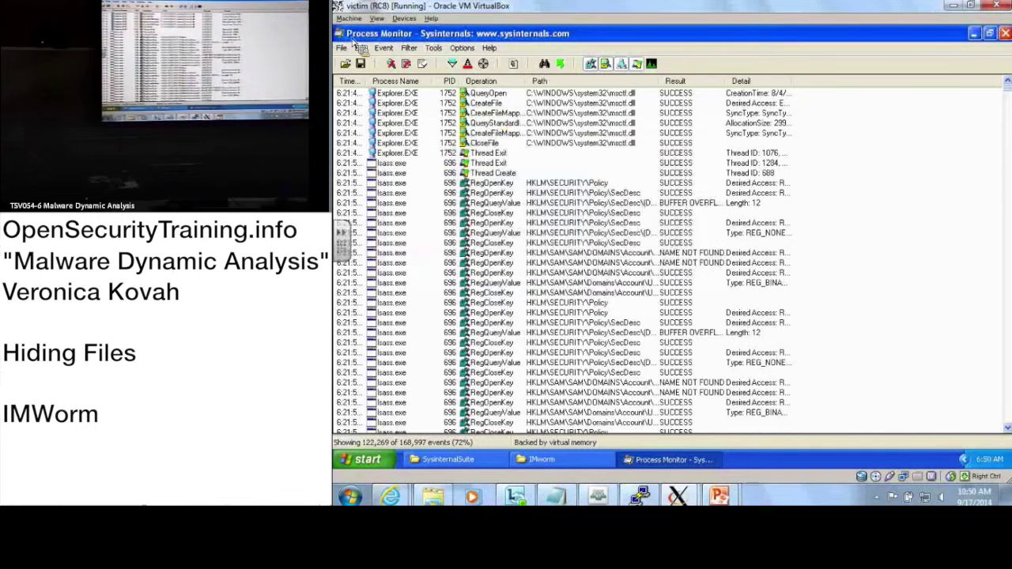
key(ctrl+l)
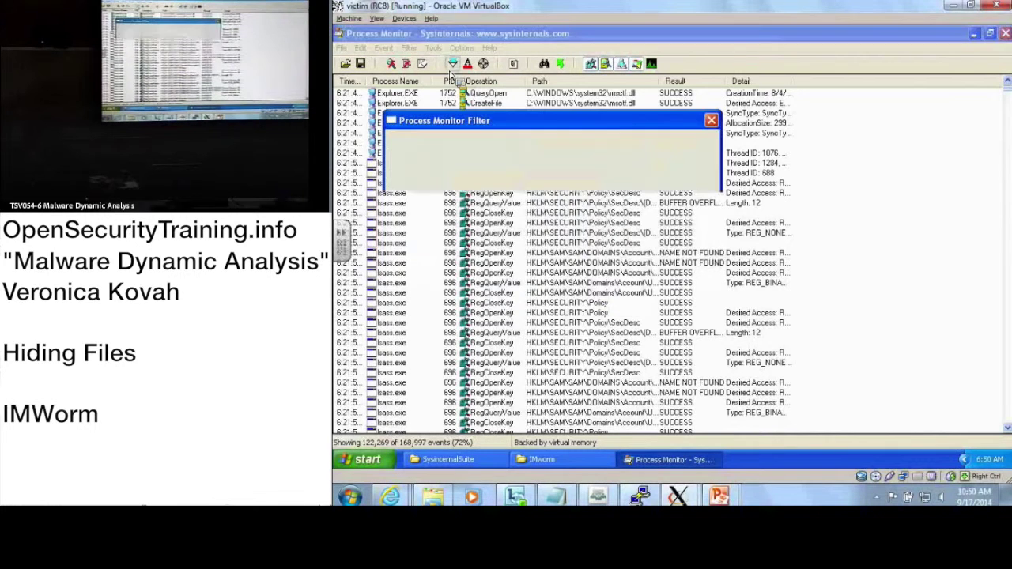
click(465, 155)
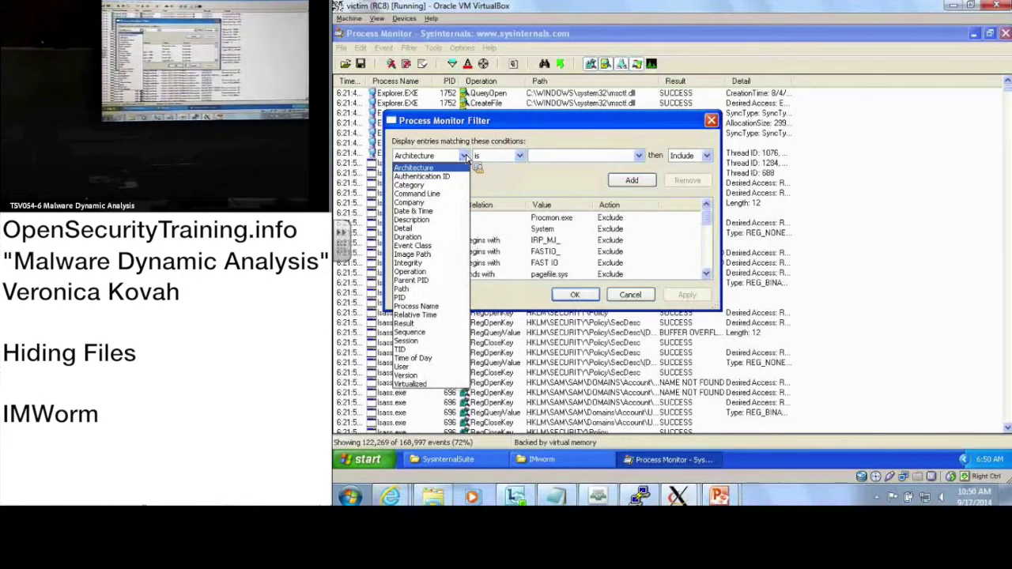
text(pr)
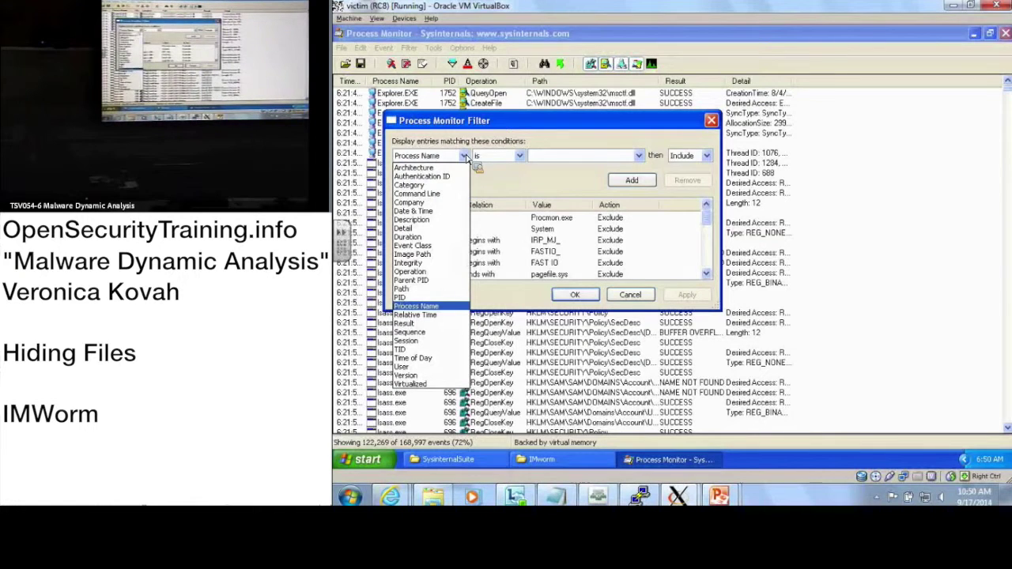
click(444, 307)
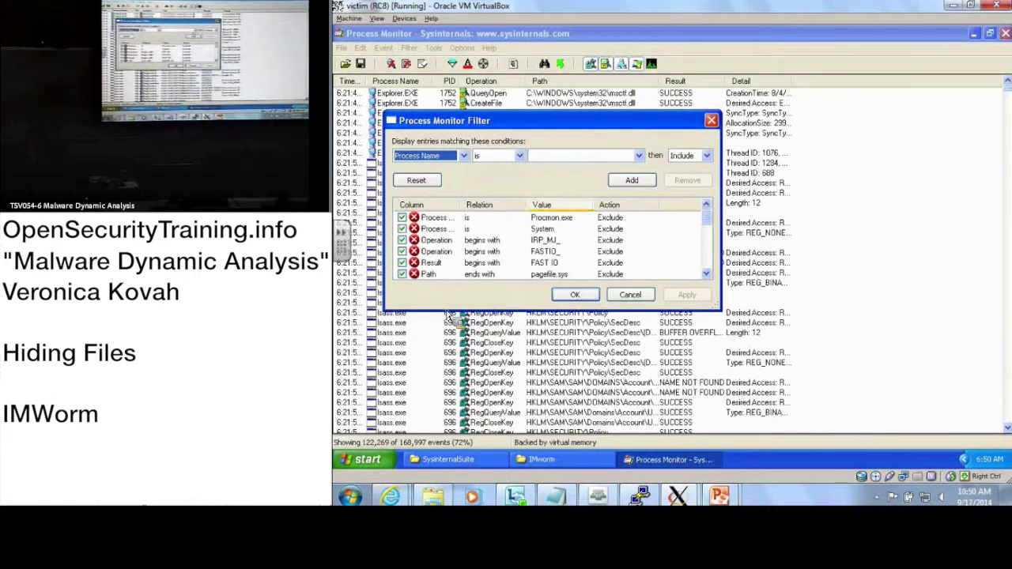
click(639, 155)
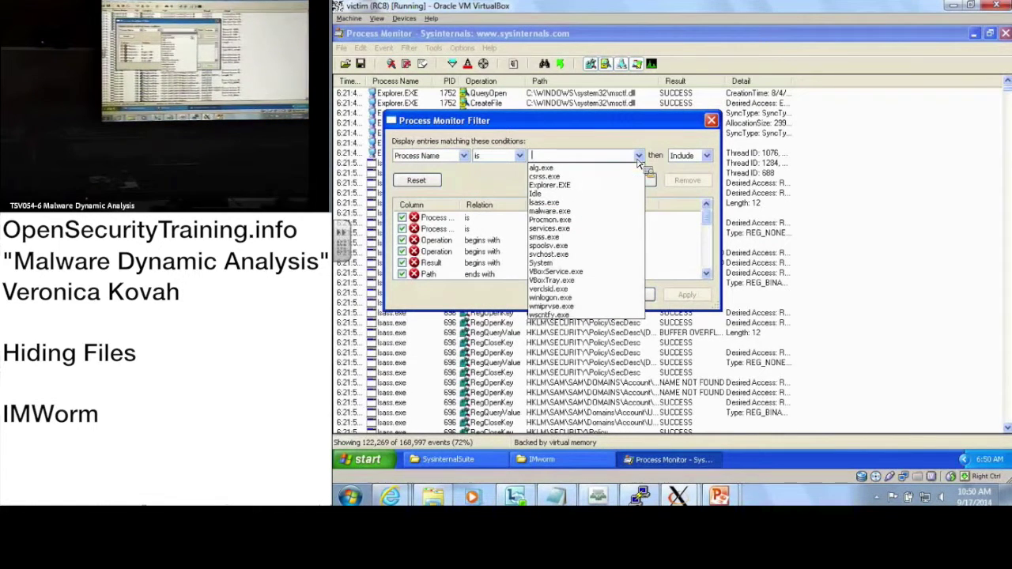
click(623, 212)
click(632, 180)
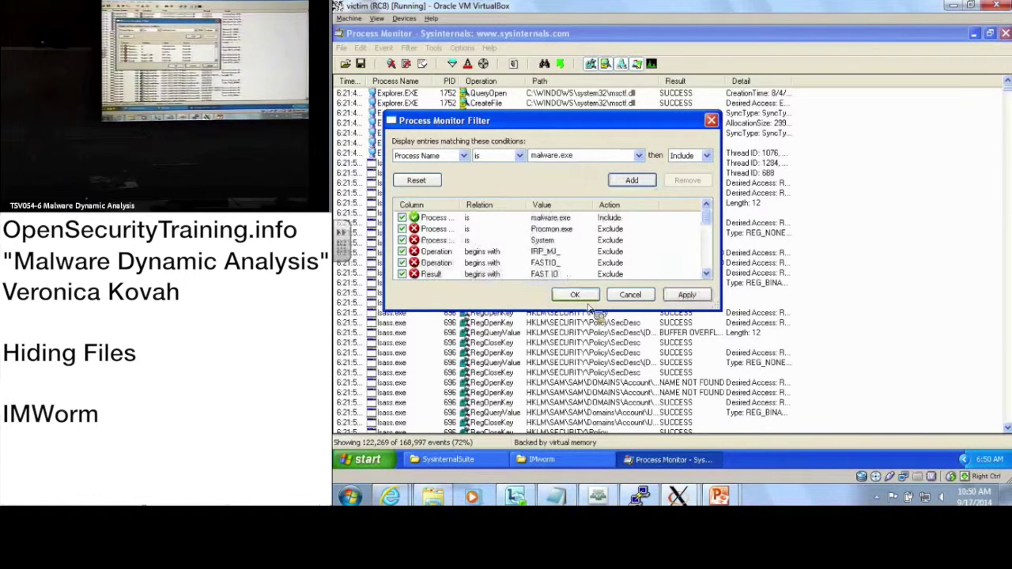
click(685, 294)
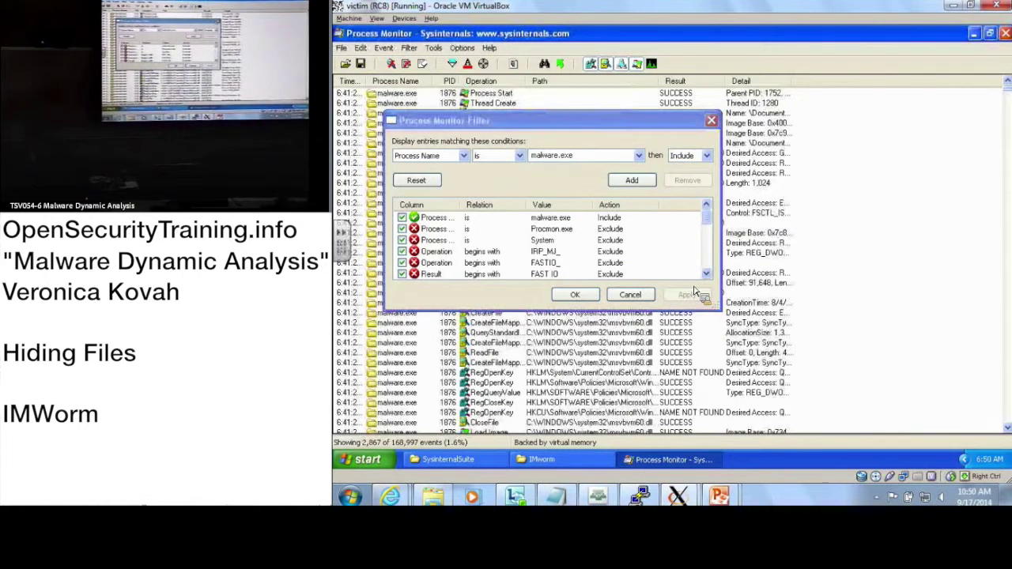
click(711, 120)
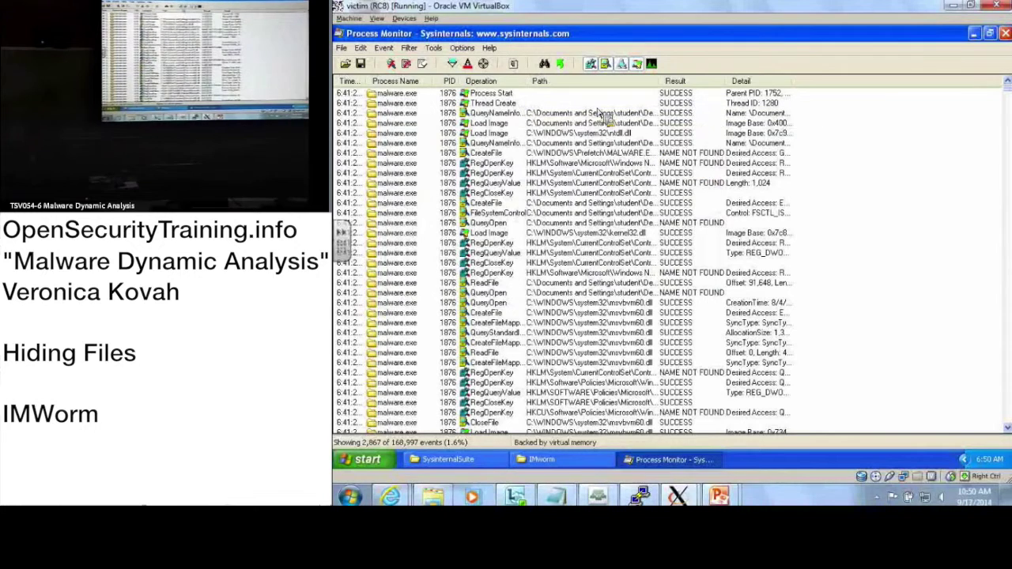
Step: Limit the event list to file system activity by hiding registry, network, and process and thread activity
click(591, 64)
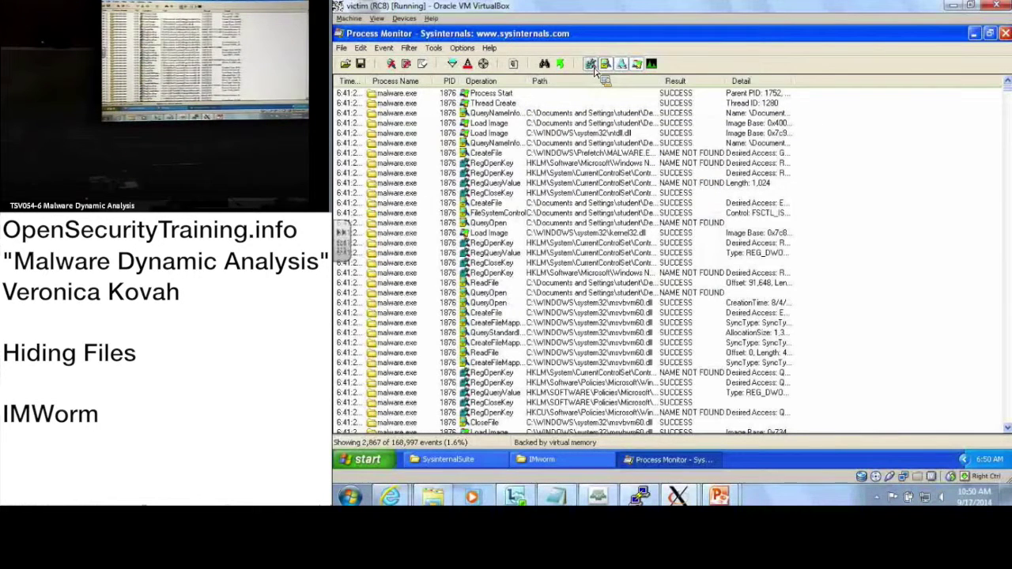
click(638, 68)
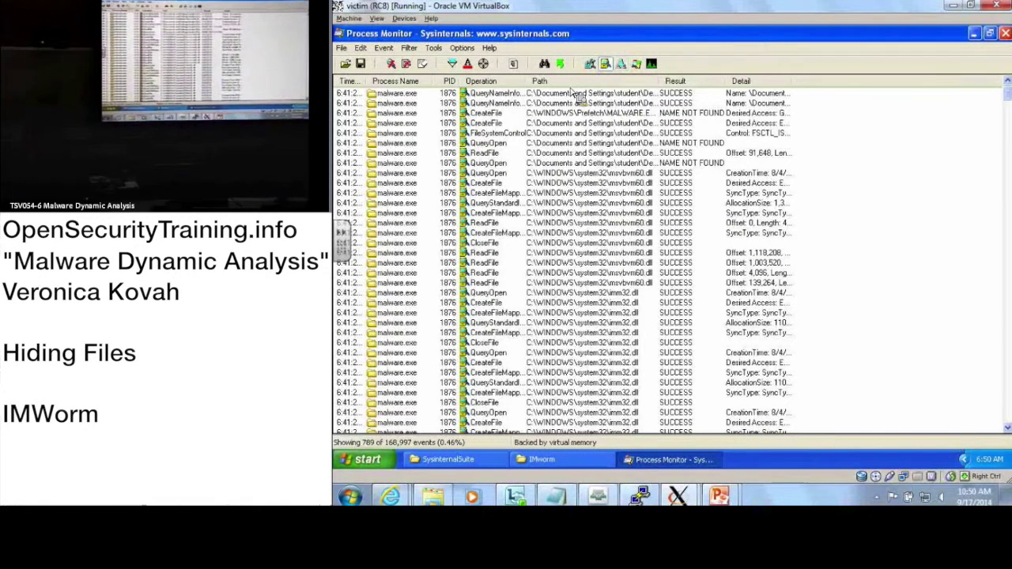
Step: Check the active filter conditions without changing them, and widen the Operation column until the full operation names fit
click(452, 63)
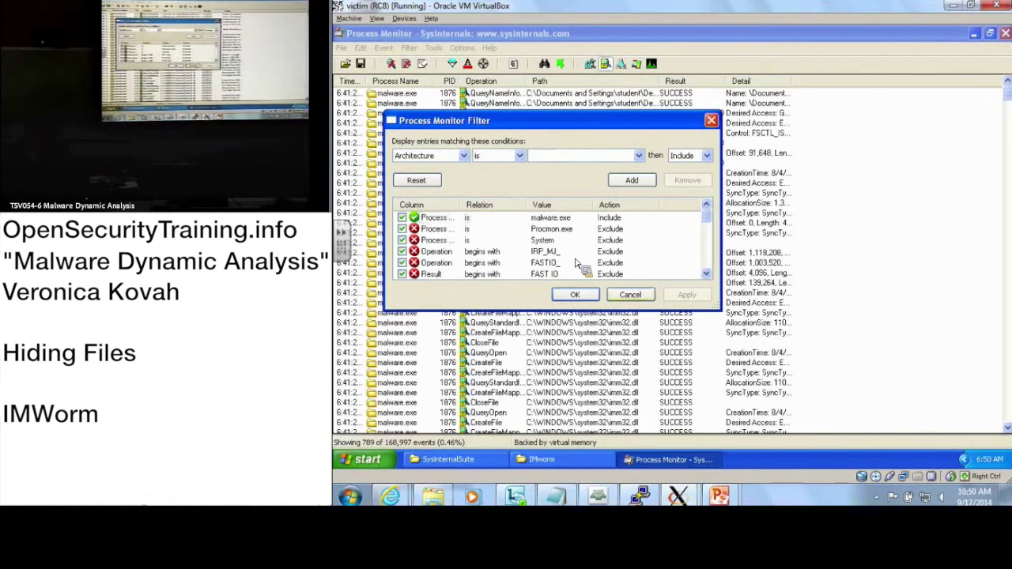
click(647, 294)
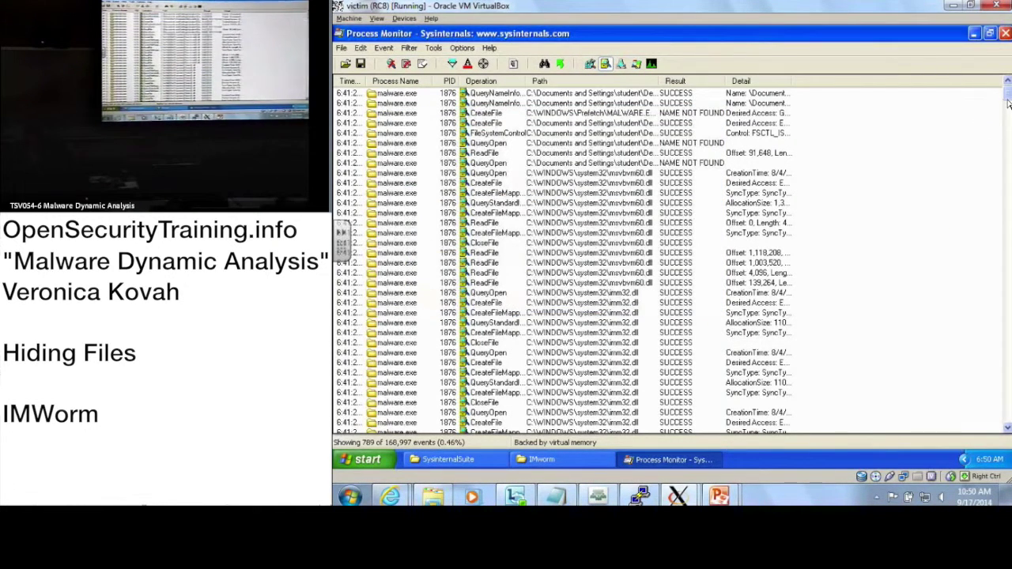
drag(1009, 101, 1009, 124)
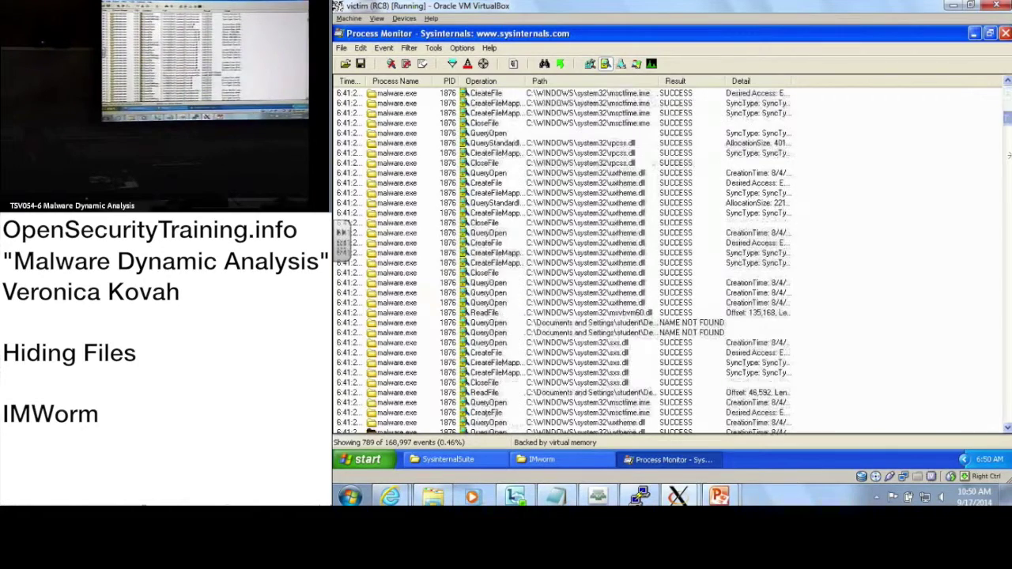
scroll(537, 99, down, 20)
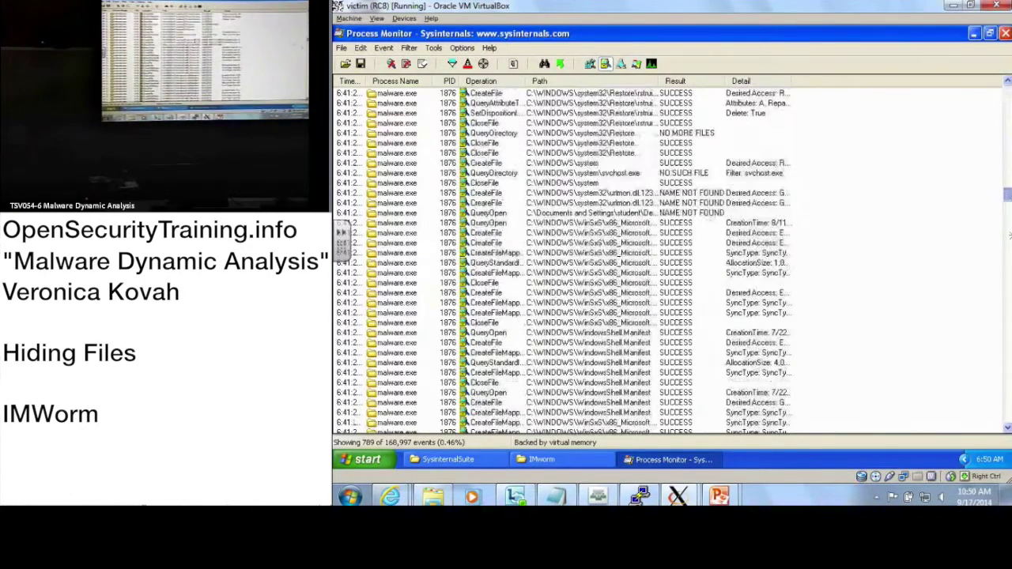
drag(525, 81, 632, 100)
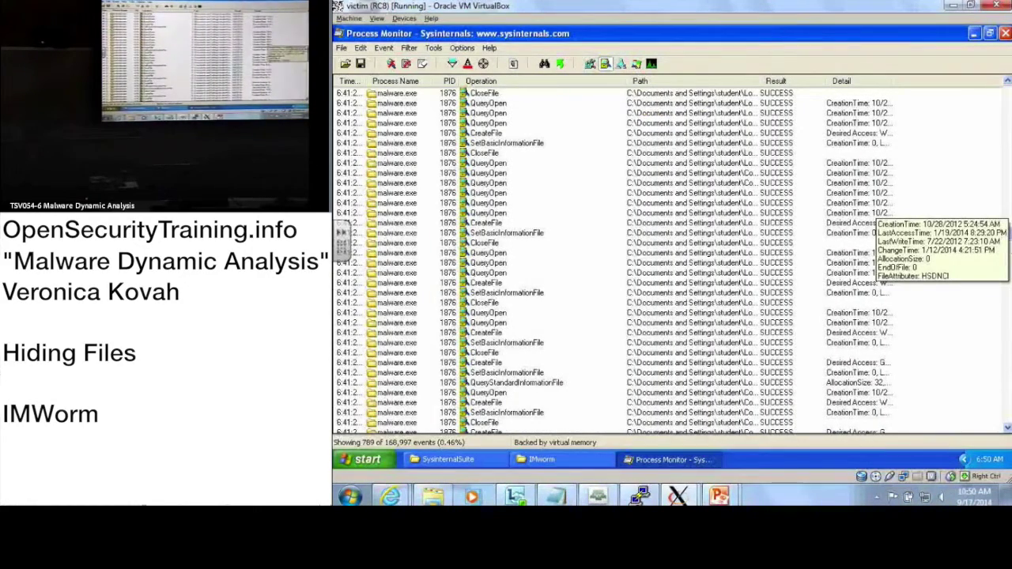
Step: Look through the malware.exe events for the WriteFile operations on C:\WINDOWS\lsass.exe and select the second one
scroll(870, 226, up, 10)
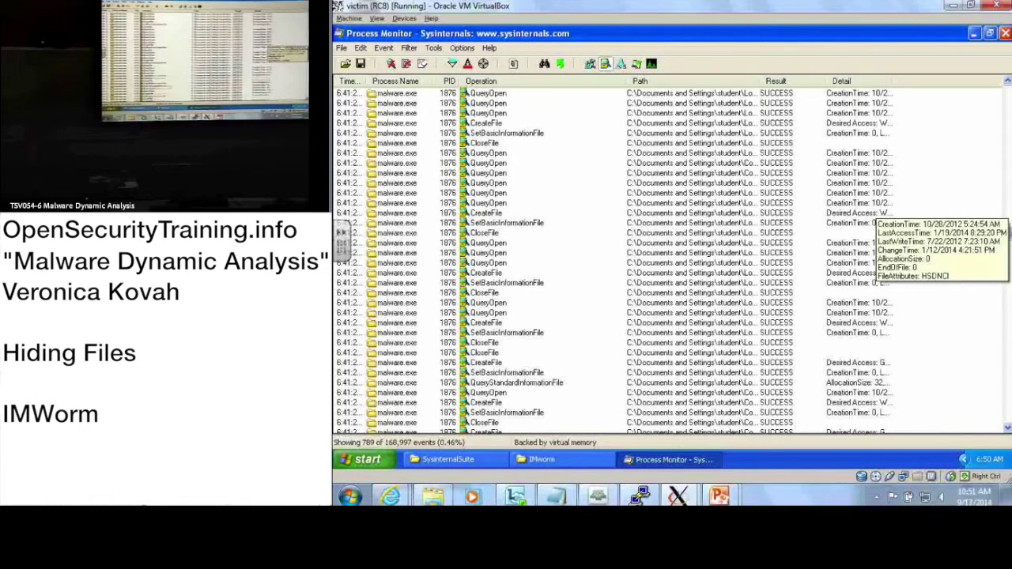
drag(1007, 313, 1009, 370)
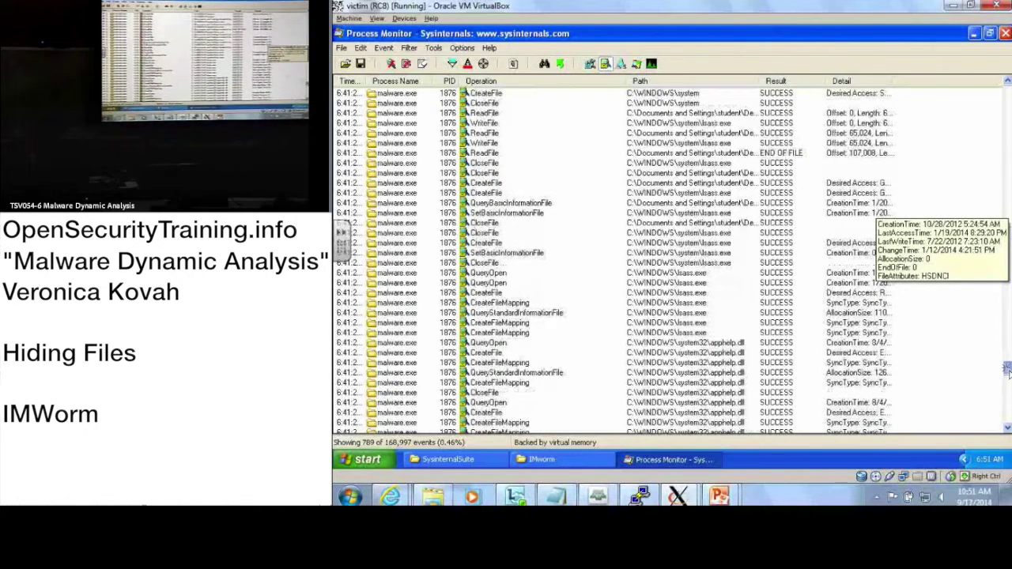
scroll(565, 311, up, 2)
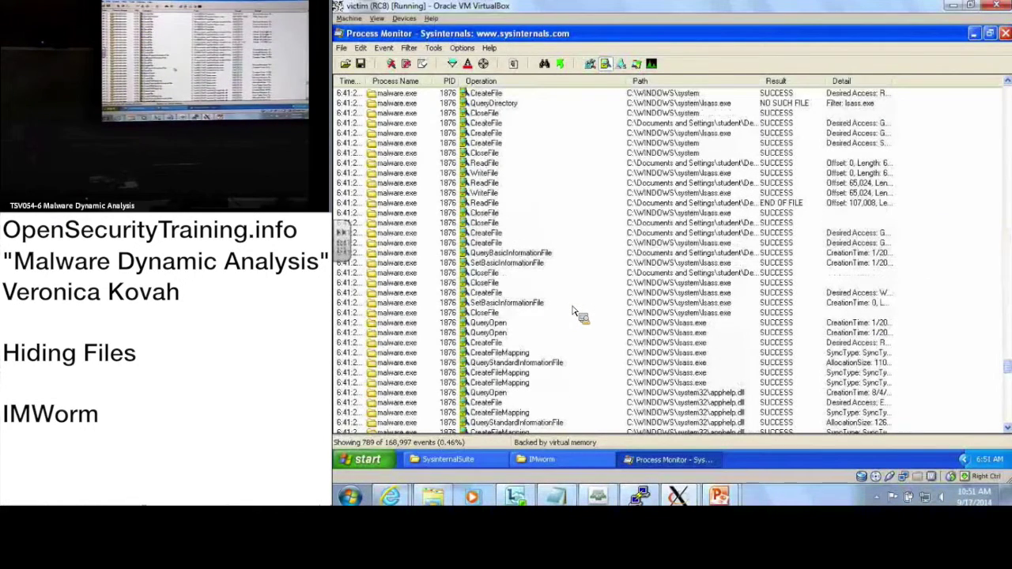
scroll(575, 311, up, 4)
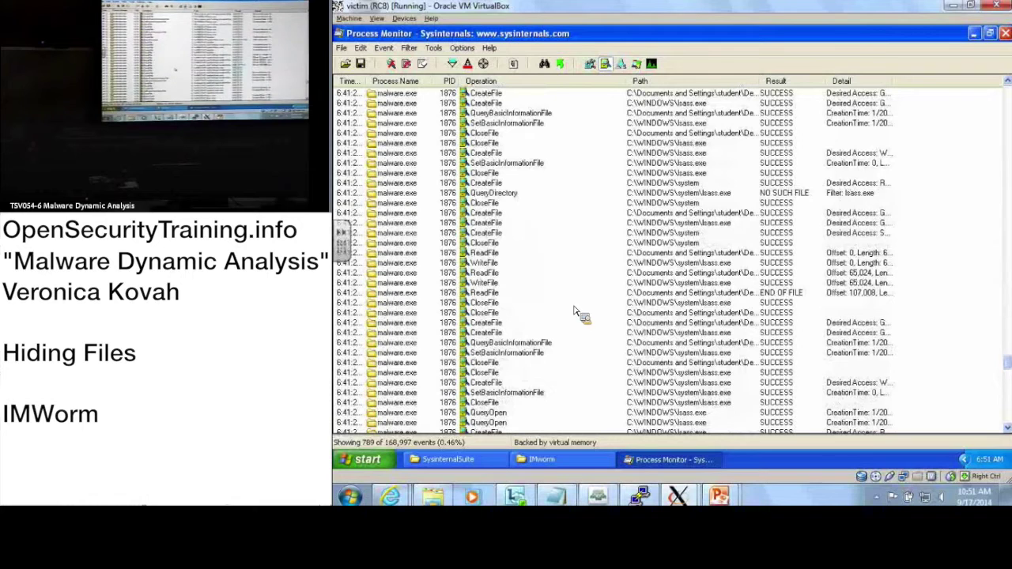
scroll(576, 311, up, 1)
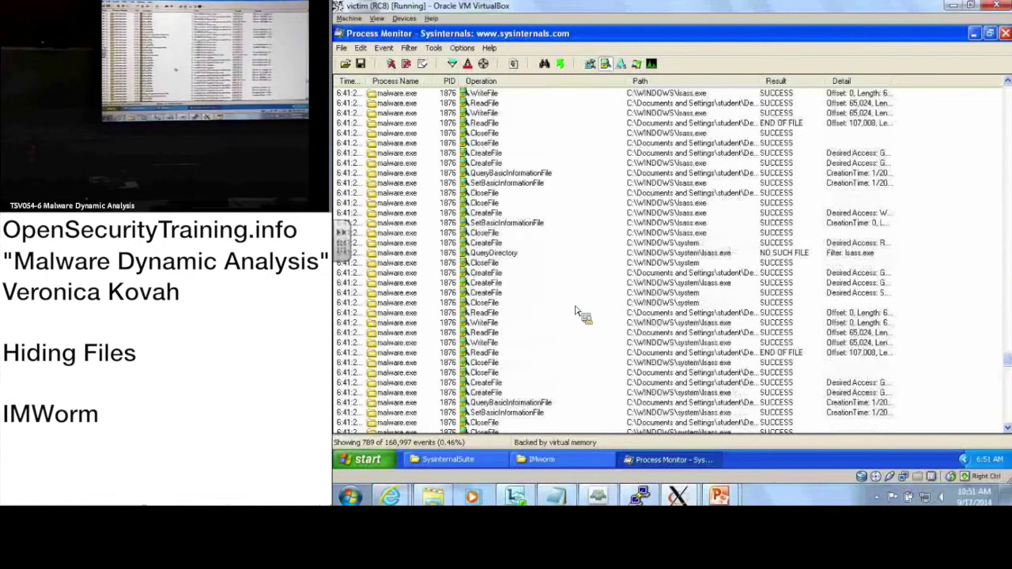
click(492, 96)
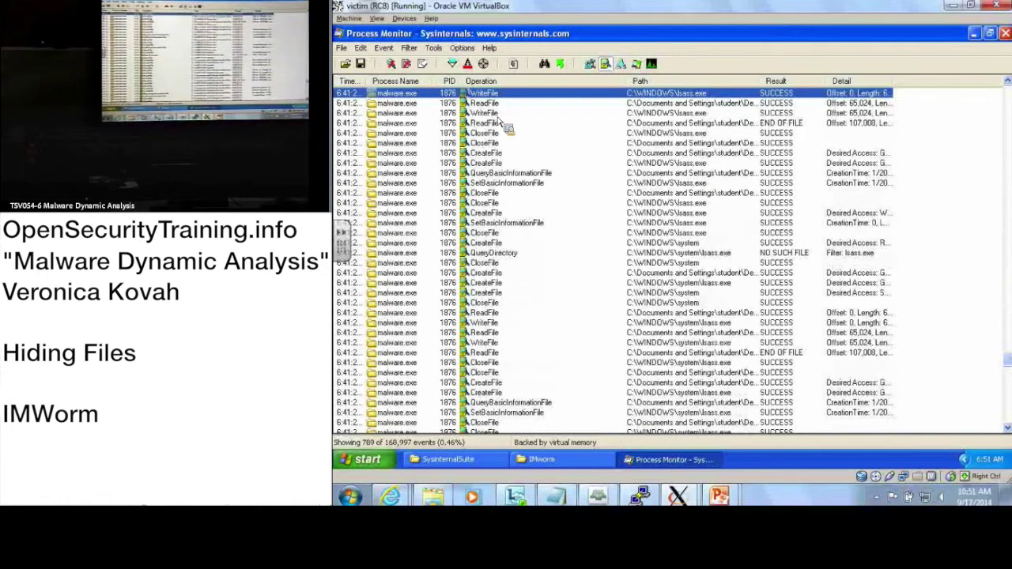
click(497, 115)
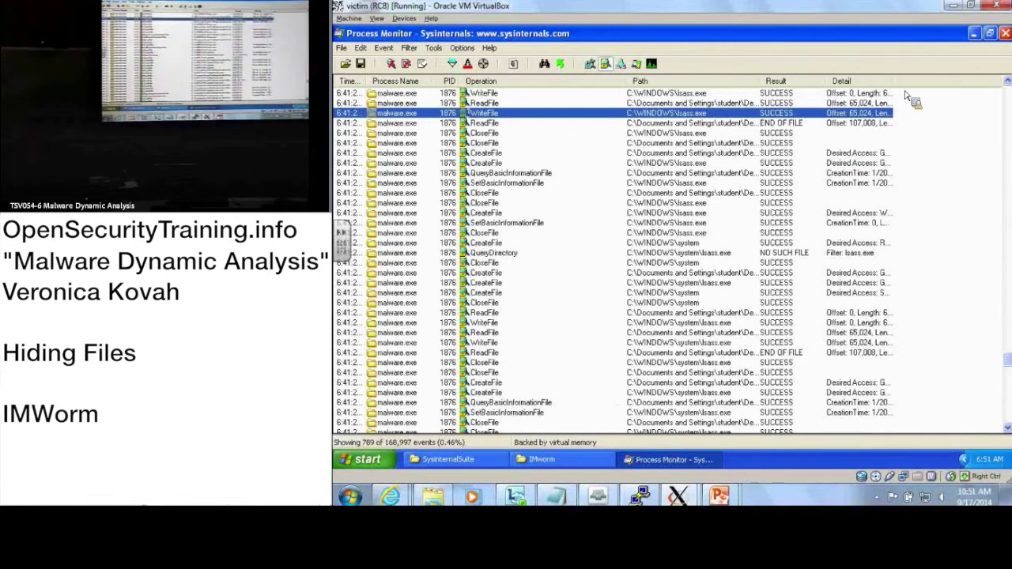
Step: Widen the Detail and Result columns, and review the read and write events that copy the sample to C:\WINDOWS\lsass.exe
drag(896, 82, 963, 82)
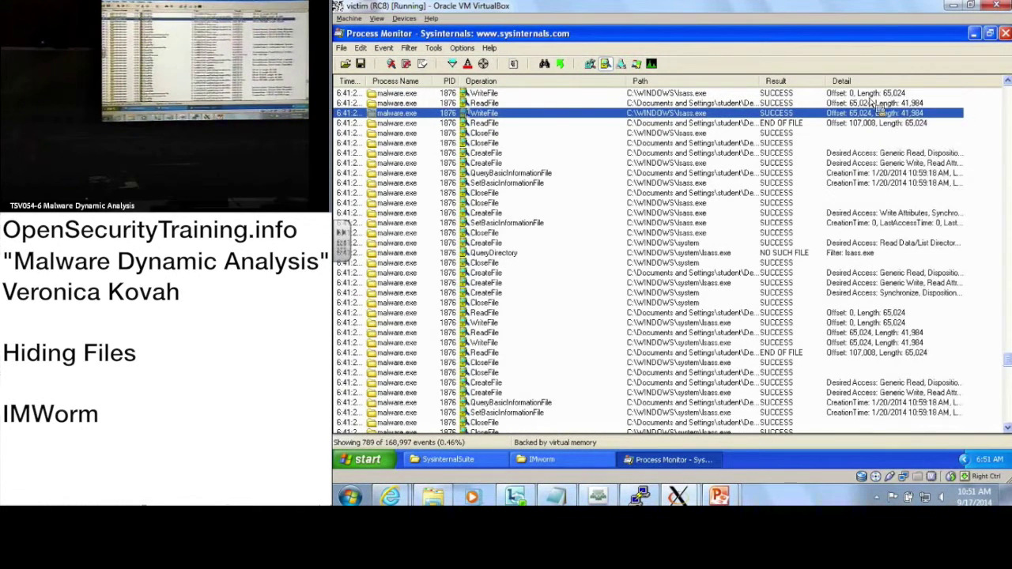
drag(837, 84, 857, 86)
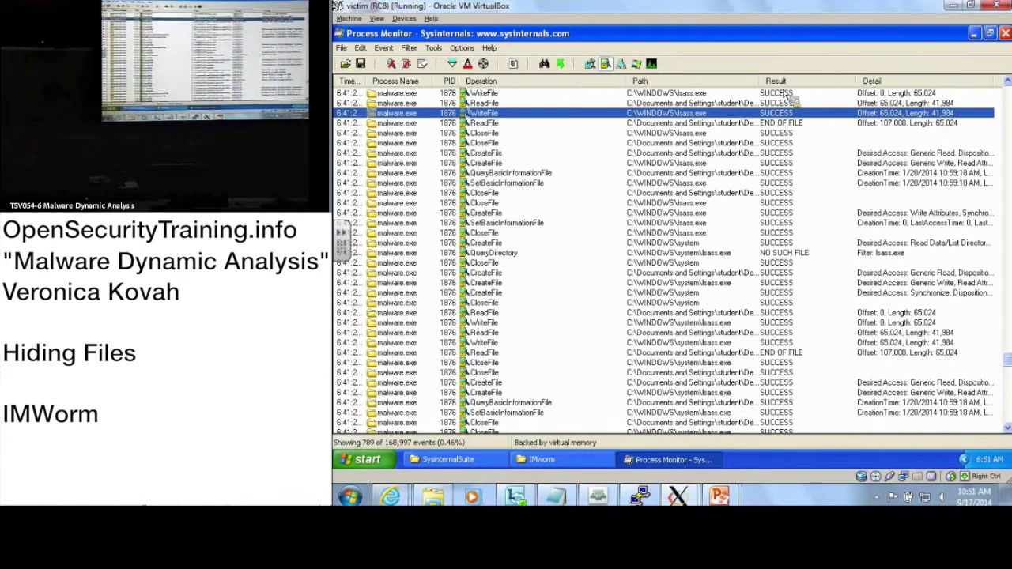
scroll(793, 305, up, 1)
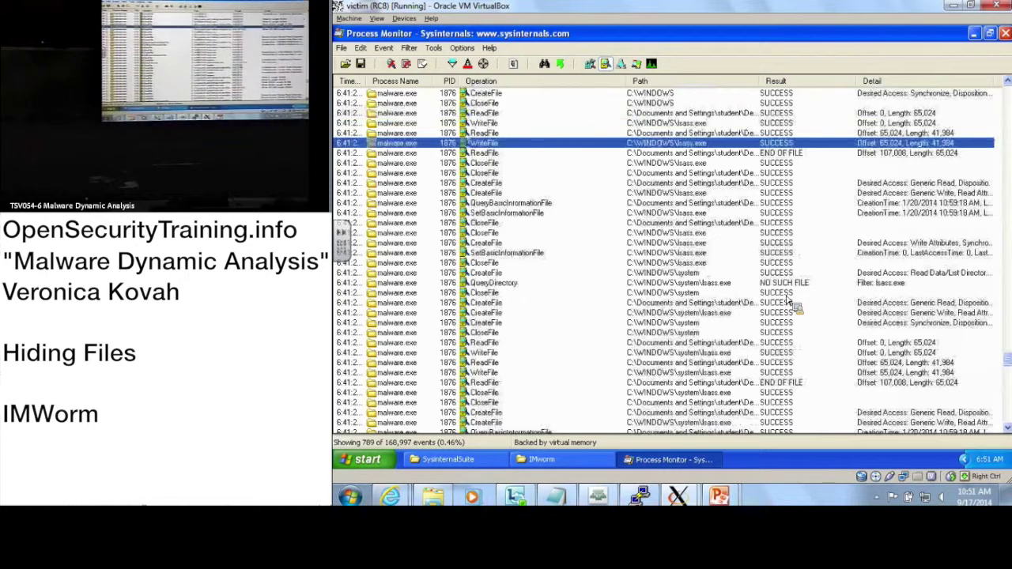
scroll(793, 301, up, 1)
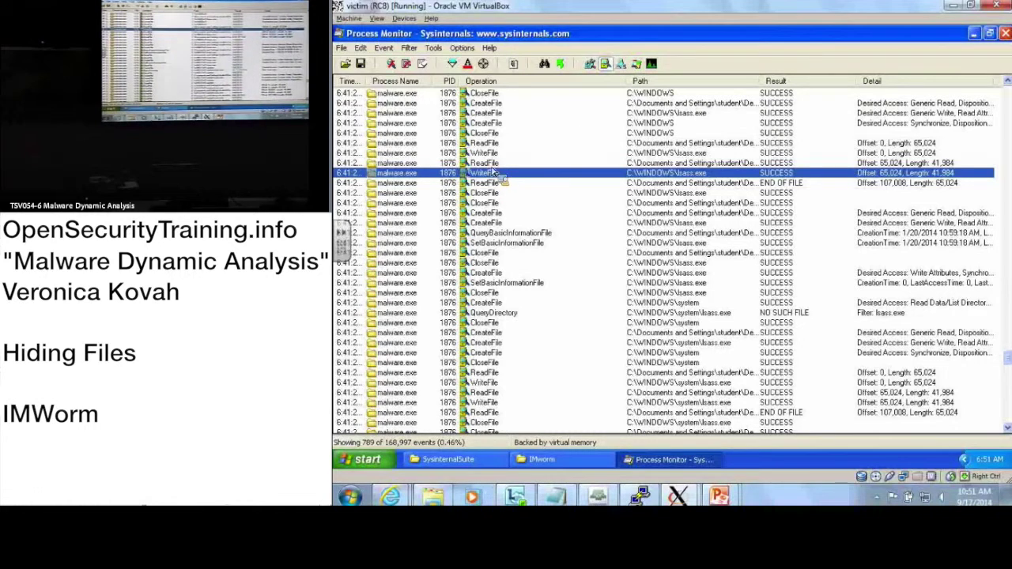
key(Up)
key(Up)
key(Down)
key(Down)
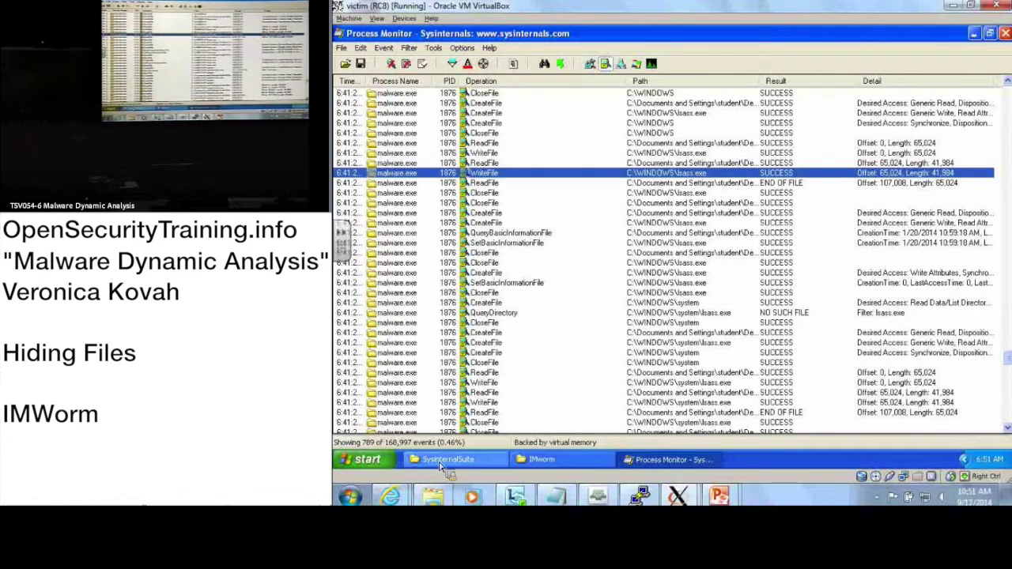
Step: Switch to the SysinternalSuite folder window and go to c:\windows\system
key(alt+Tab)
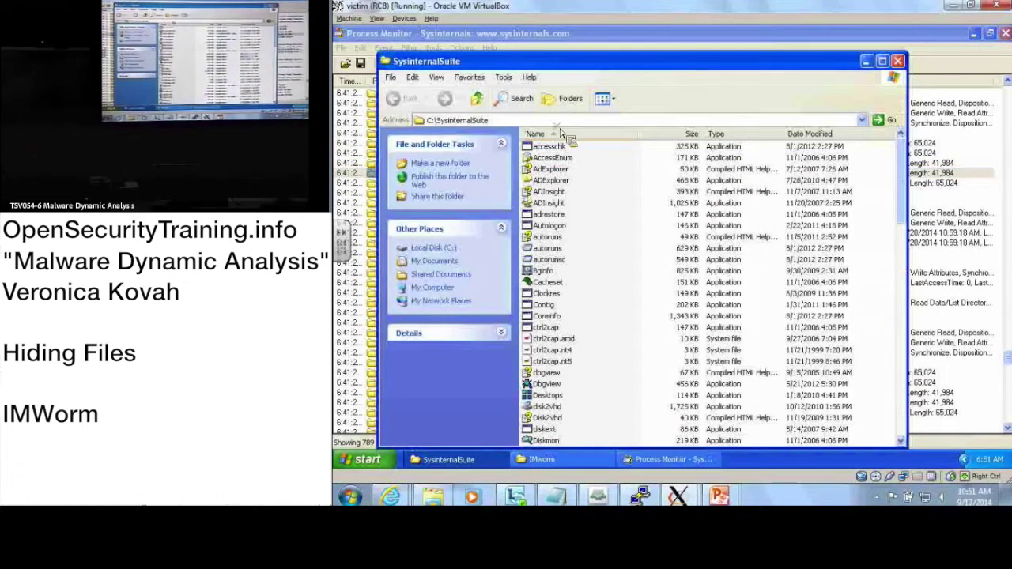
click(570, 120)
text(c:\sw)
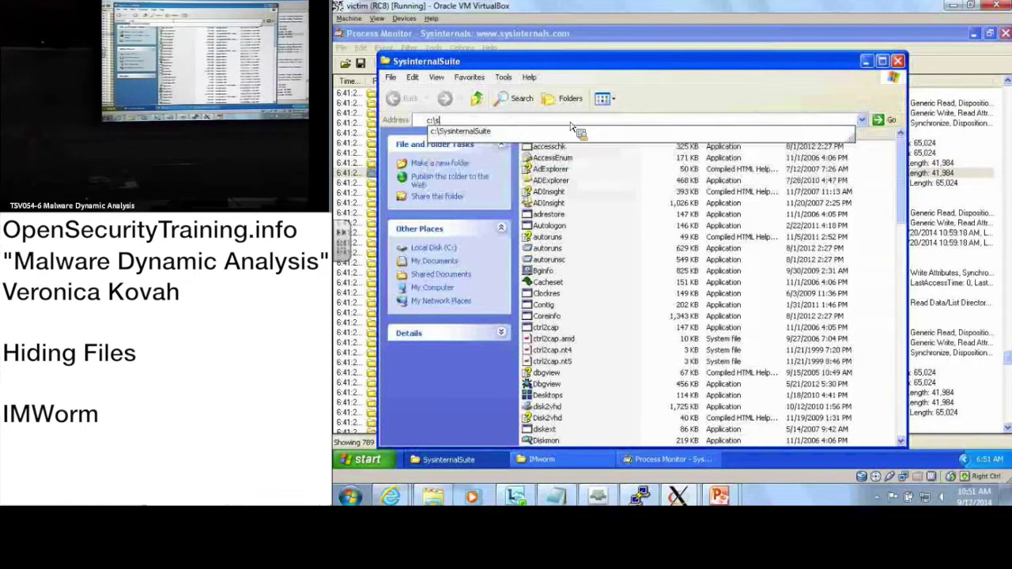
key(BackSpace)
key(BackSpace)
text(w)
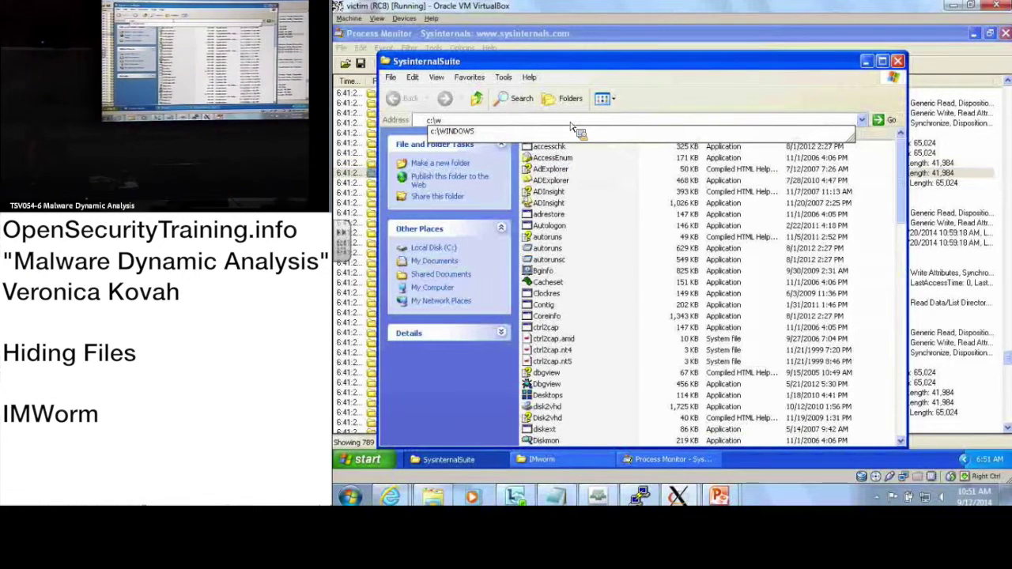
text(indow)
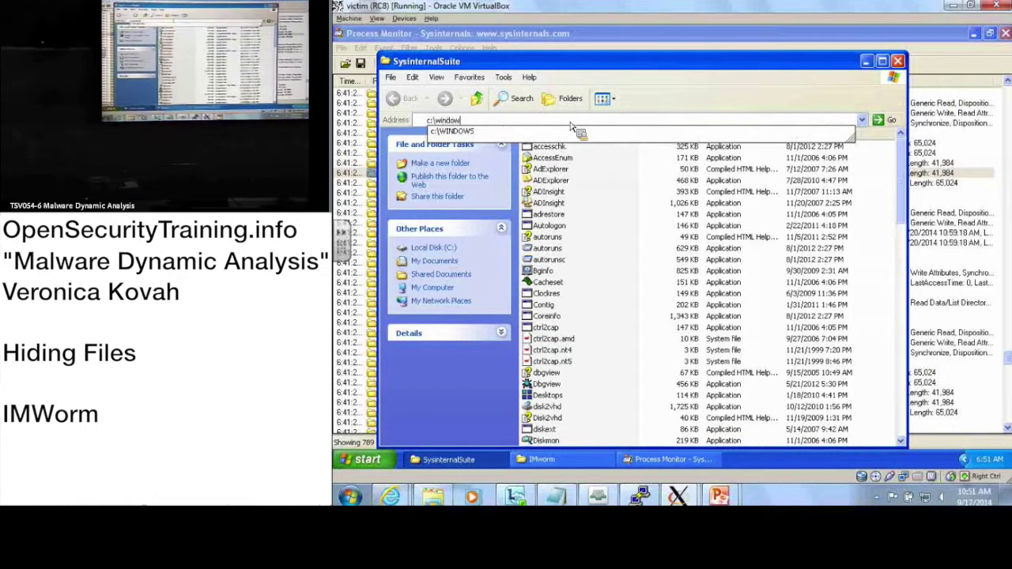
text(s\system)
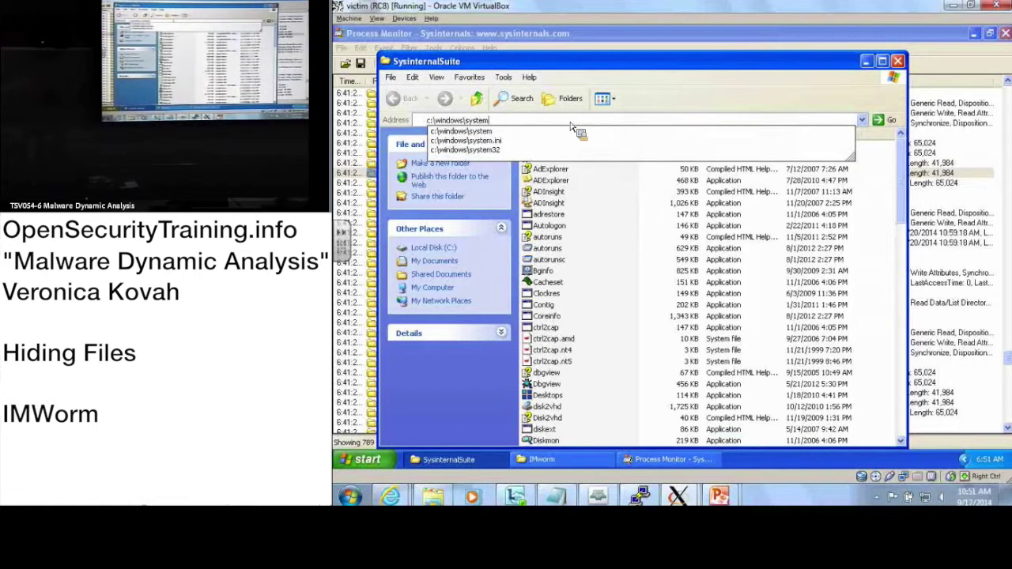
key(Return)
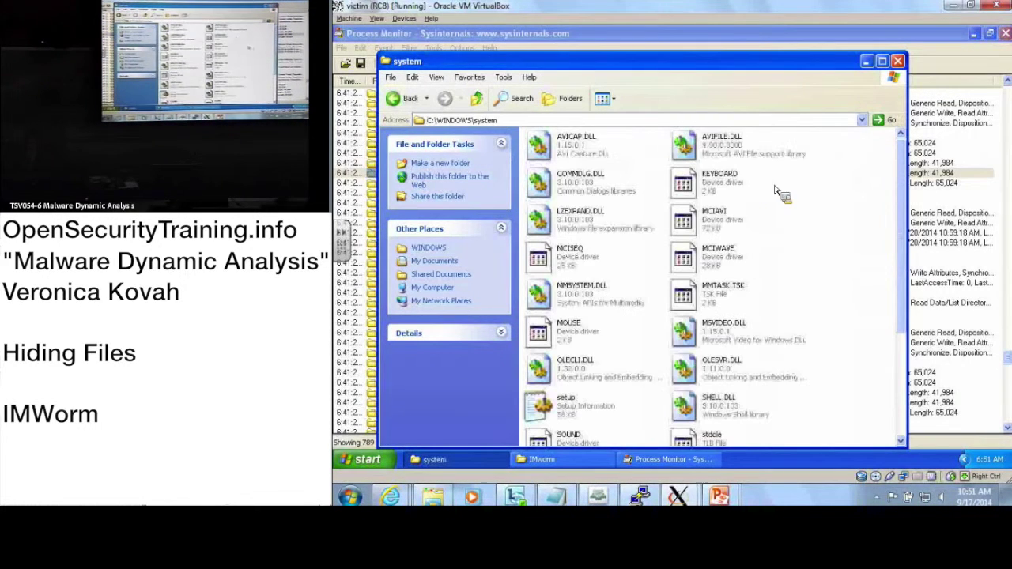
Step: Return to Process Monitor and select the CreateFile event for C:\WINDOWS\lsass.exe
right_click(826, 224)
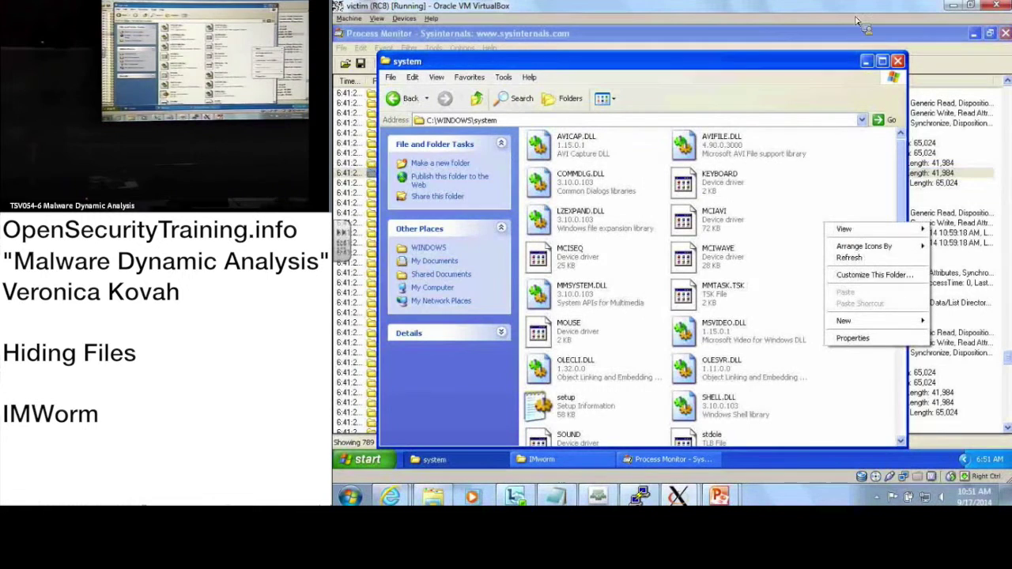
click(887, 34)
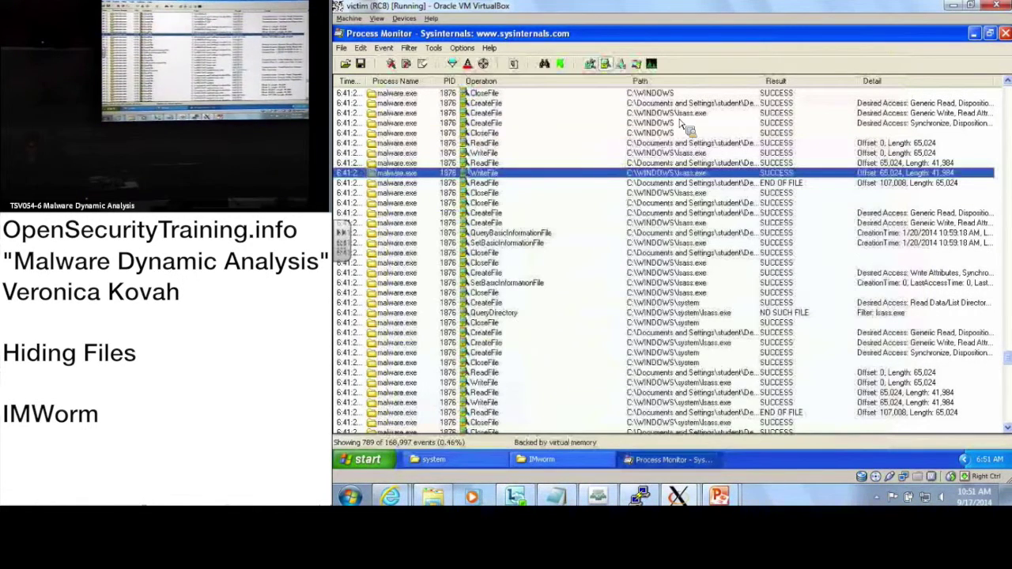
click(680, 114)
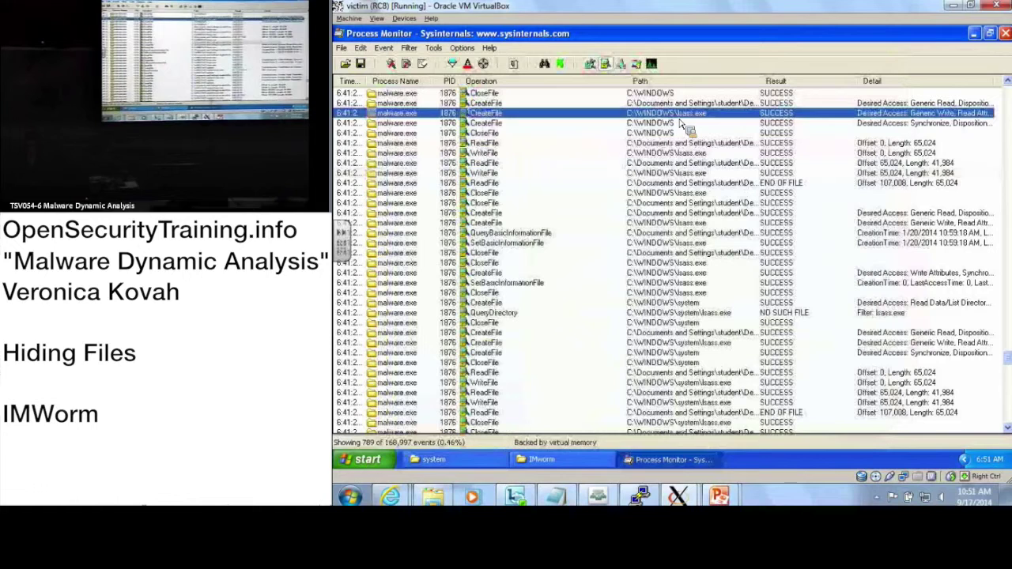
Step: Bring back the folder window, go to C:\WINDOWS, and show the contents of this folder
click(455, 461)
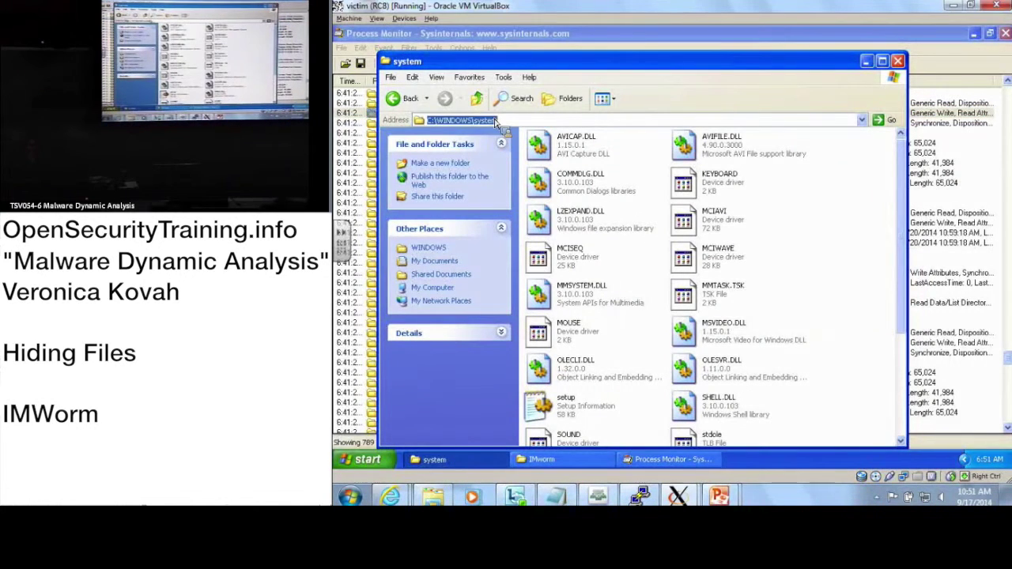
double_click(479, 120)
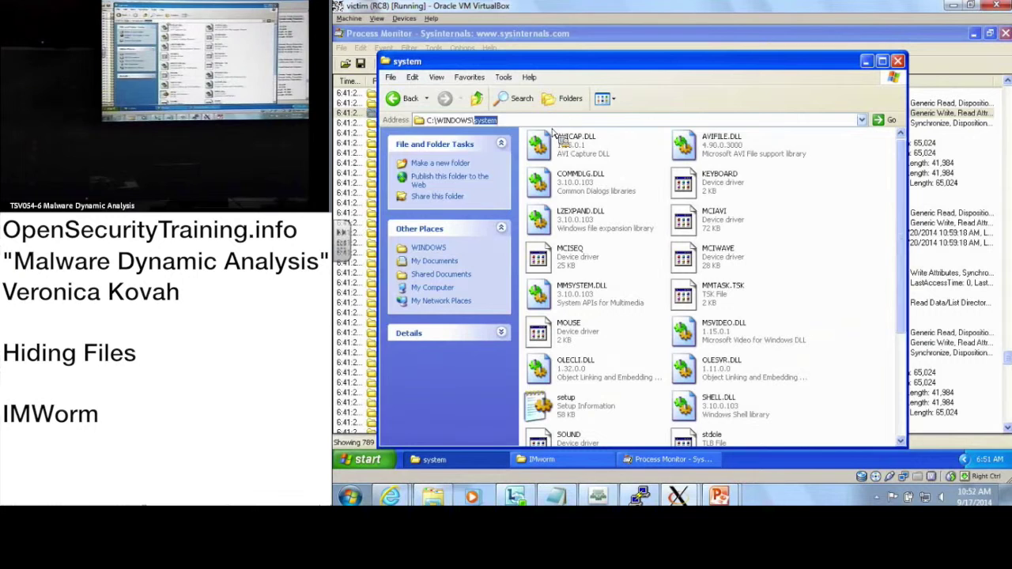
key(BackSpace)
key(Return)
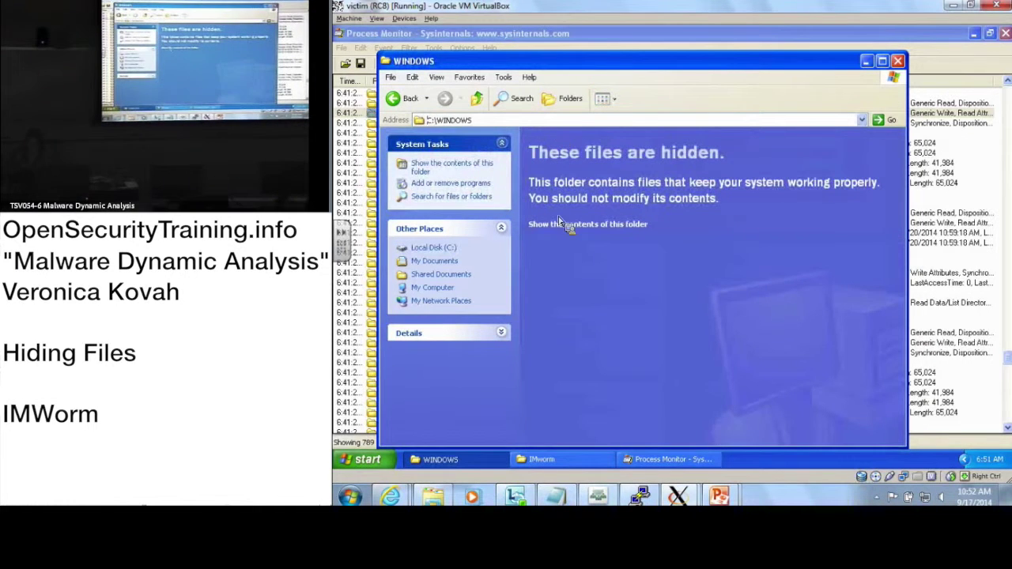
click(559, 224)
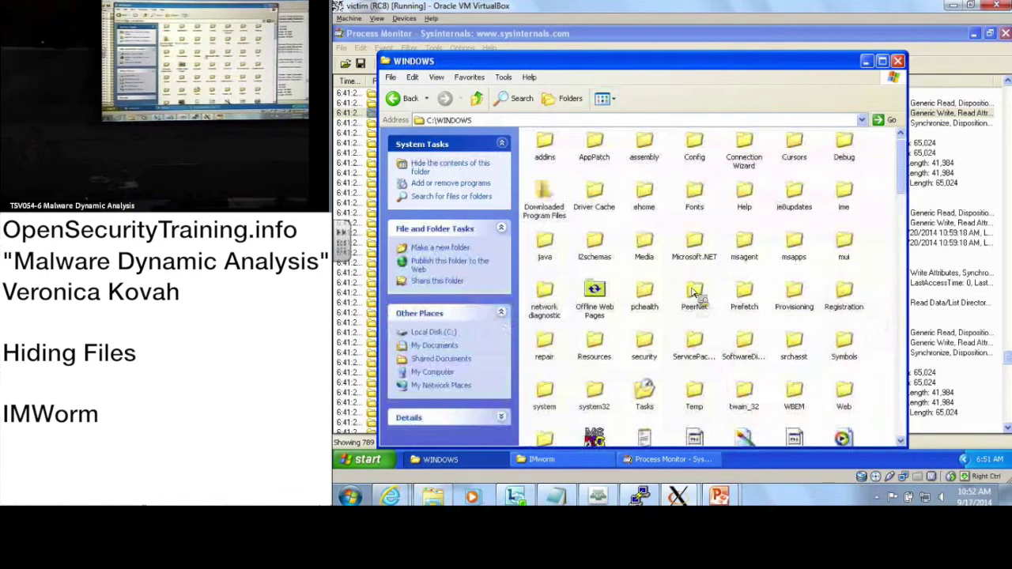
Step: Switch the WINDOWS folder to Details view and look through its file list for lsass.exe
right_click(673, 241)
mouse_move(734, 252)
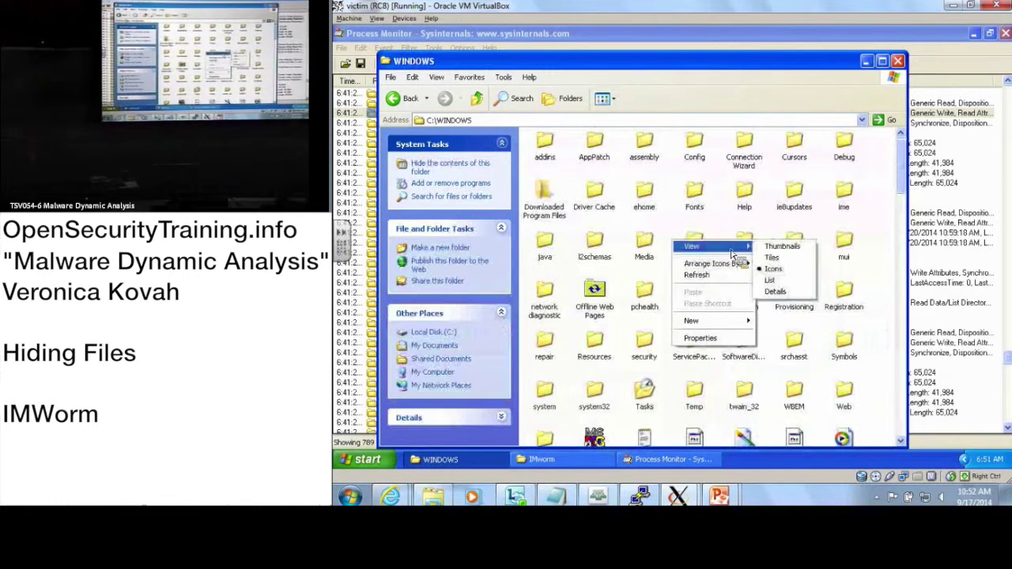
click(779, 292)
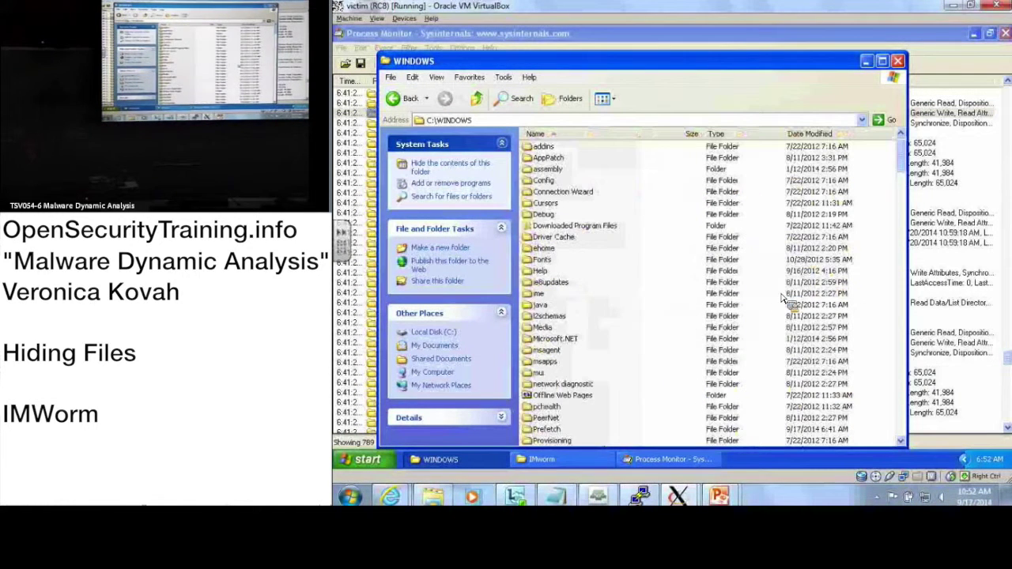
key(i)
key(2)
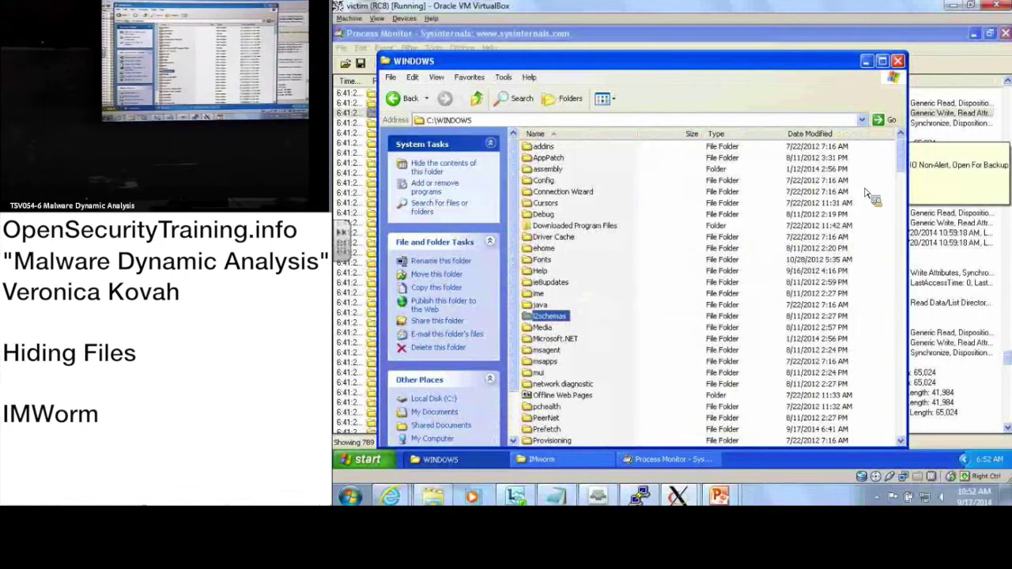
drag(901, 158, 900, 224)
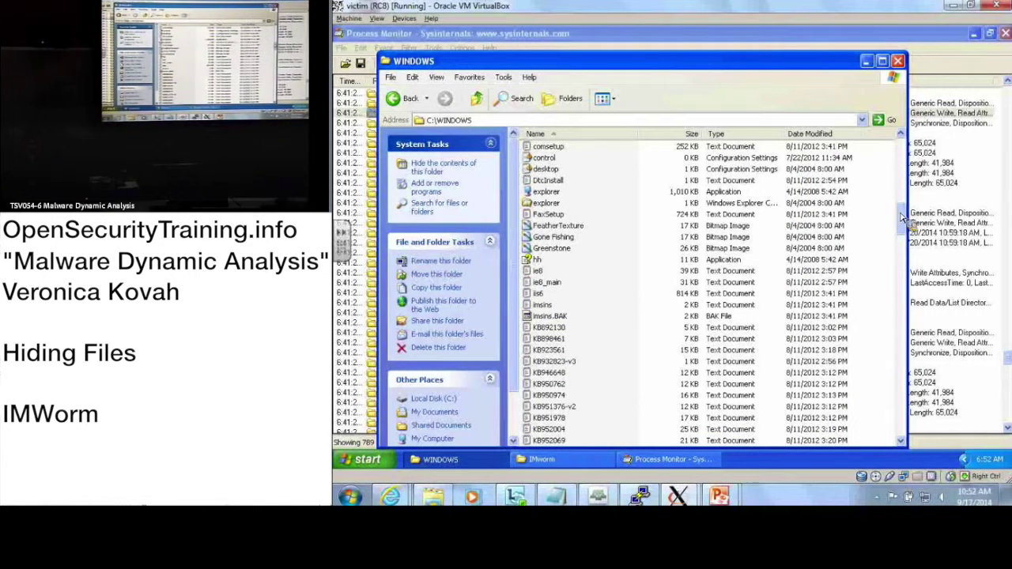
drag(907, 220, 886, 376)
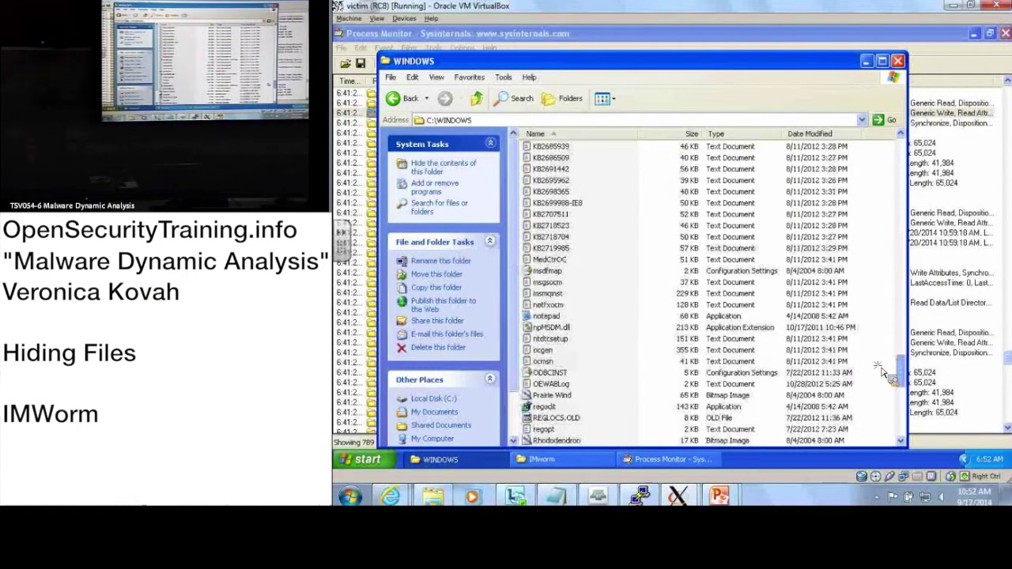
Step: Check the C:\WINDOWS file list between KB2719985 and MedCtrOC, where lsass.exe belongs alphabetically
click(551, 248)
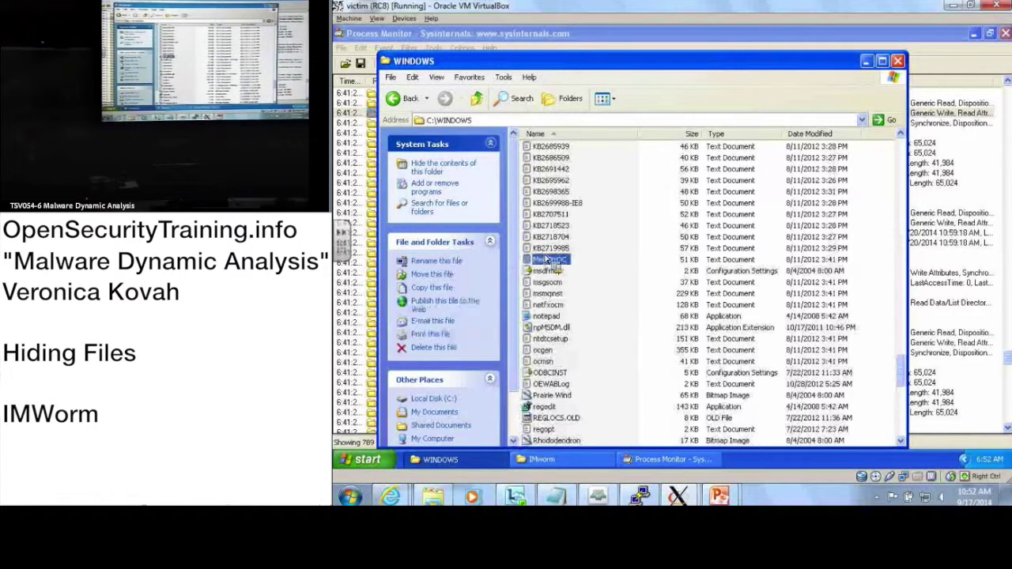
click(554, 259)
drag(552, 249, 624, 290)
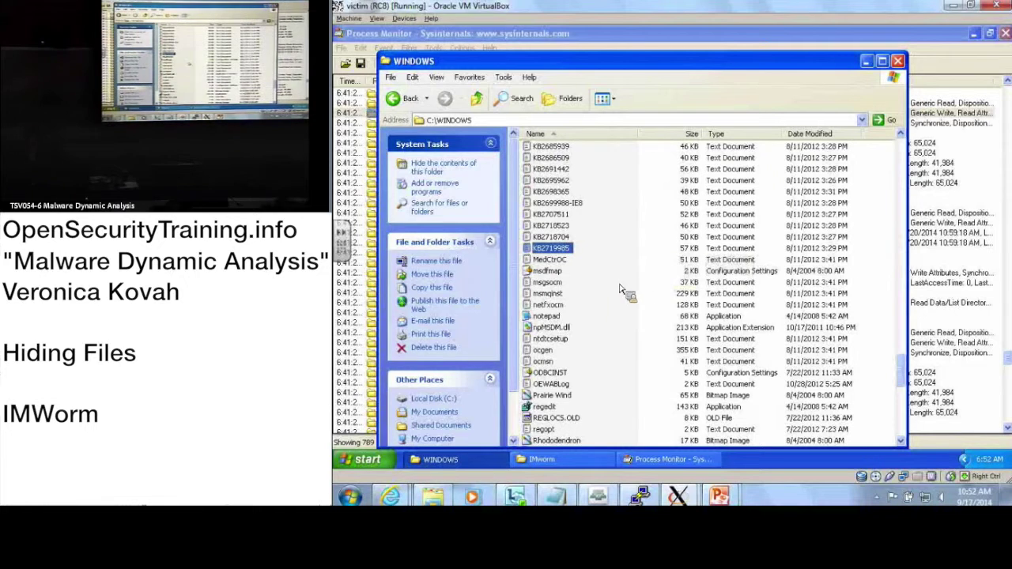
Step: Return to Process Monitor, inspect the properties of the second SetBasicInformationFile event for C:\WINDOWS\lsass.exe, and close them
click(937, 63)
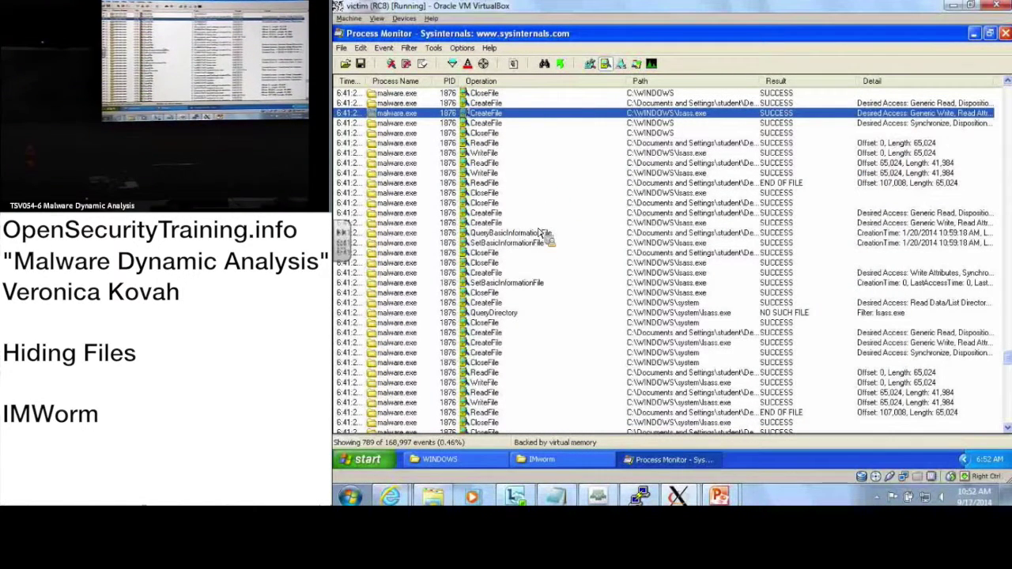
click(646, 224)
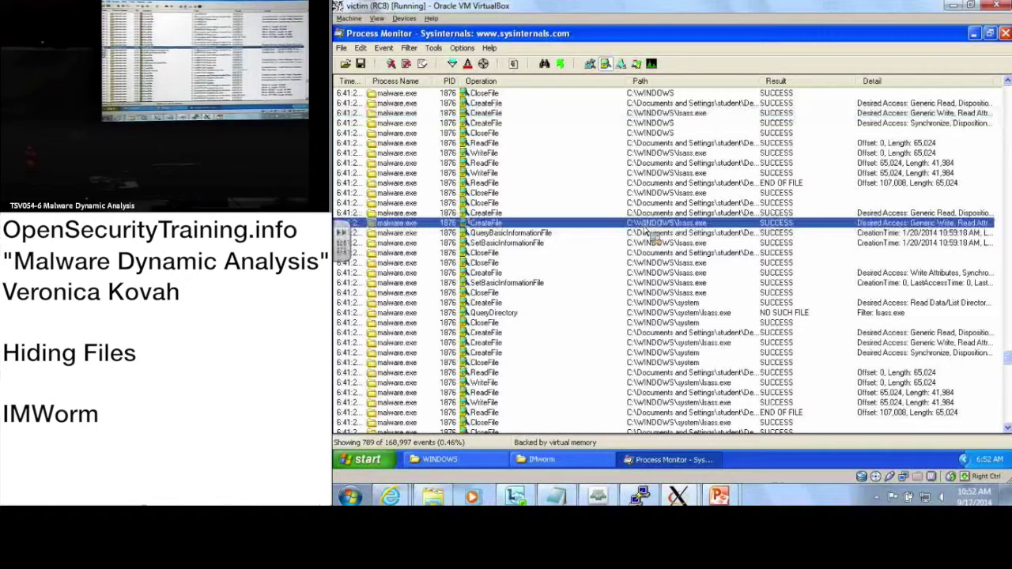
click(646, 253)
click(646, 263)
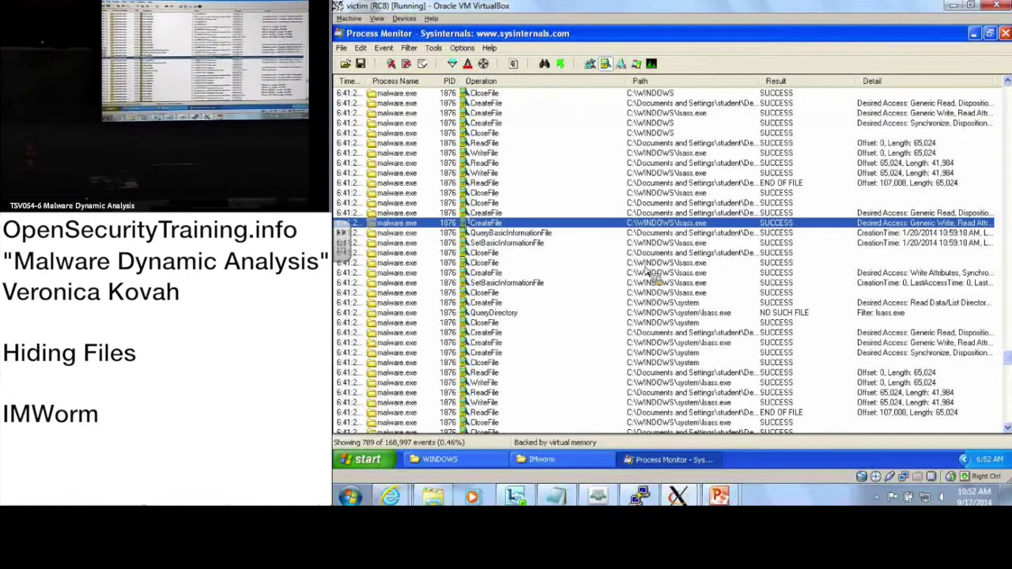
click(646, 273)
click(646, 283)
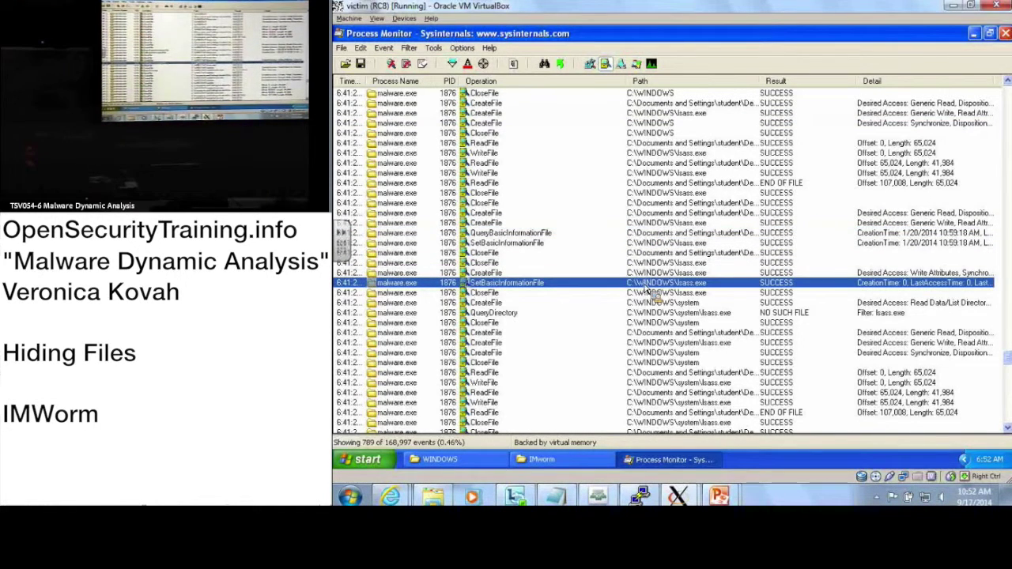
double_click(646, 284)
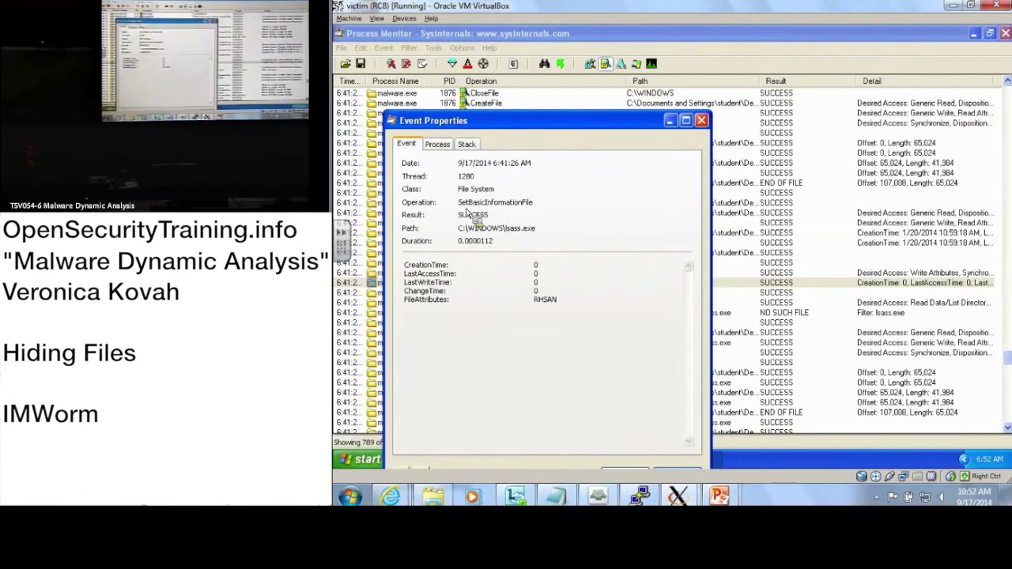
click(700, 120)
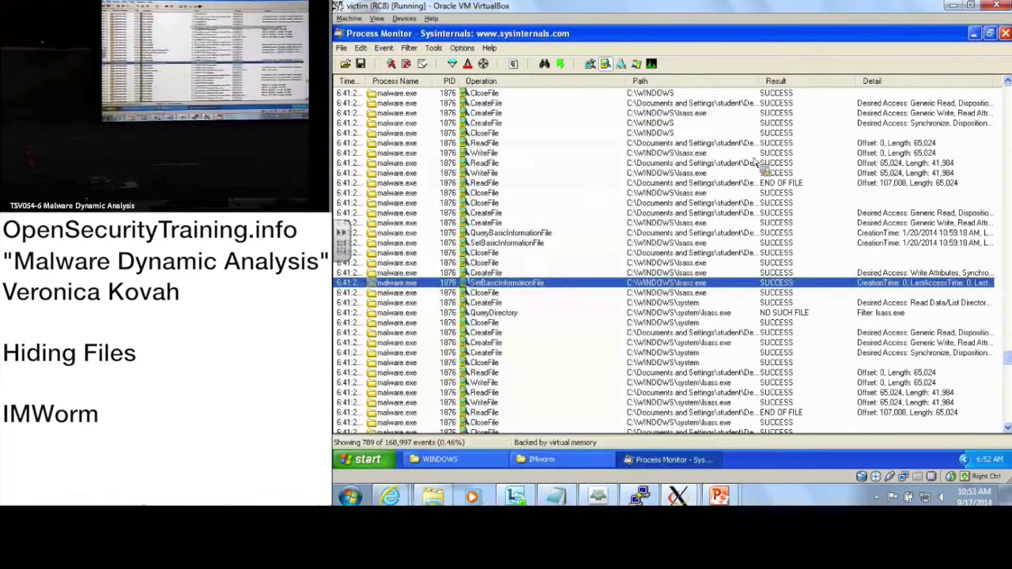
Step: Trace the C:\WINDOWS\lsass.exe events from the two WriteFile operations through CloseFile and CreateFile to the first SetBasicInformationFile
click(655, 156)
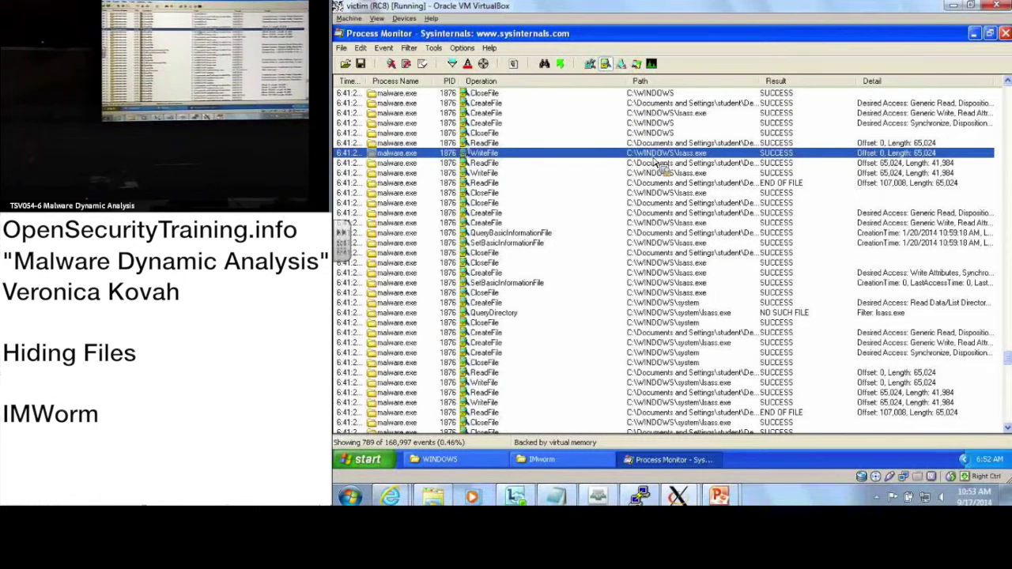
click(686, 174)
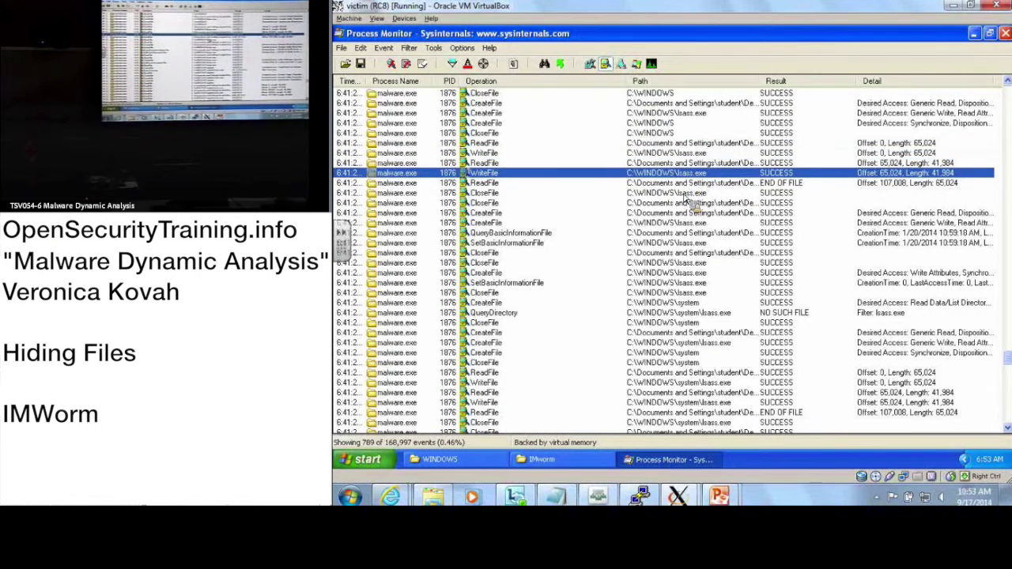
click(685, 194)
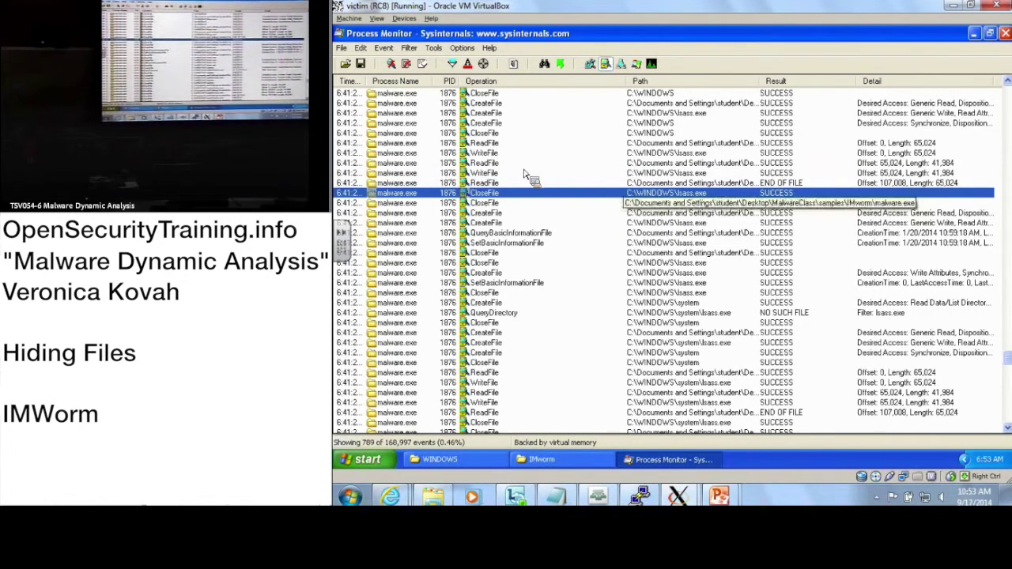
click(680, 223)
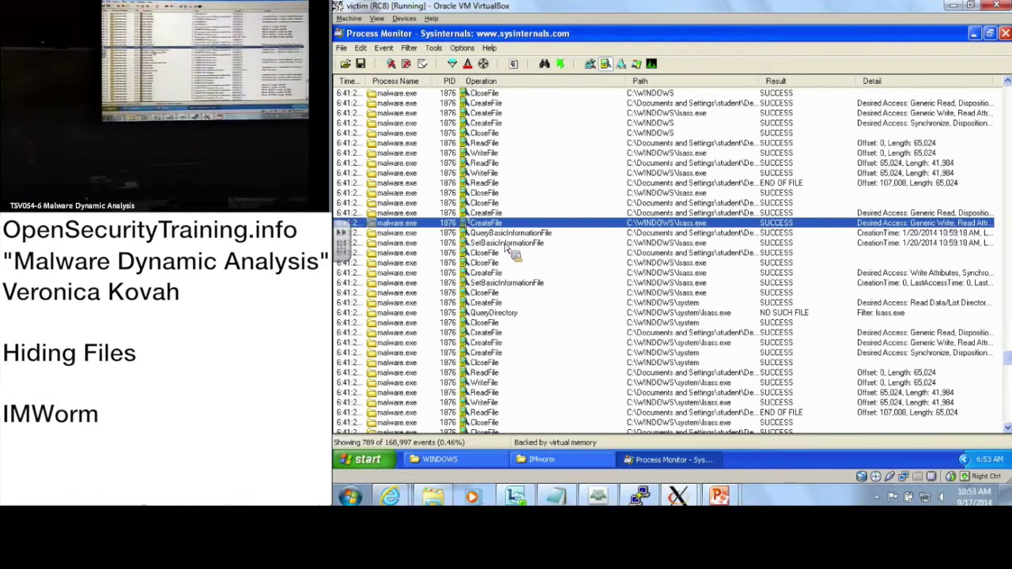
click(507, 243)
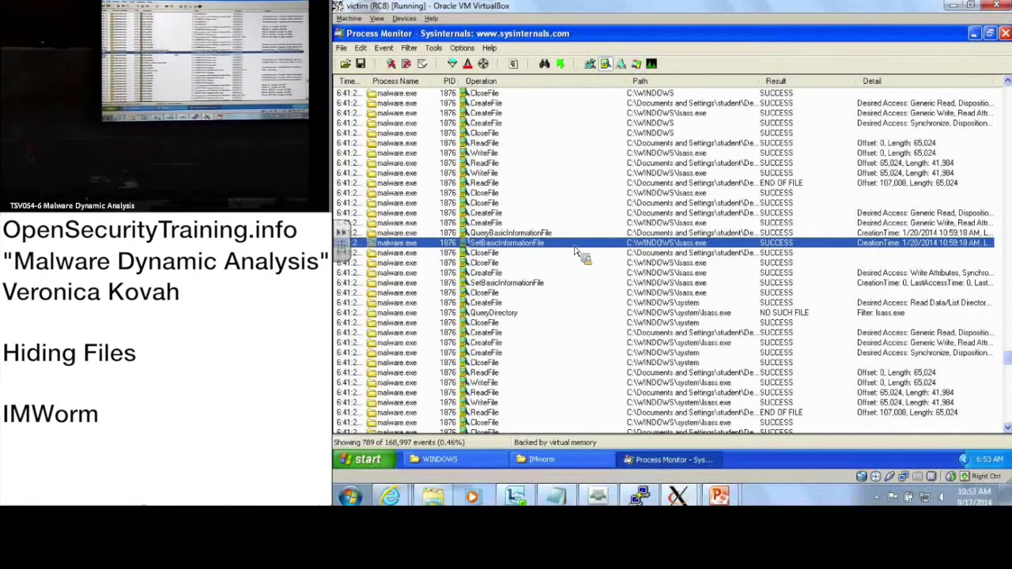
Step: Reopen the properties of the second SetBasicInformationFile event for C:\WINDOWS\lsass.exe and examine its FileAttributes value
click(538, 286)
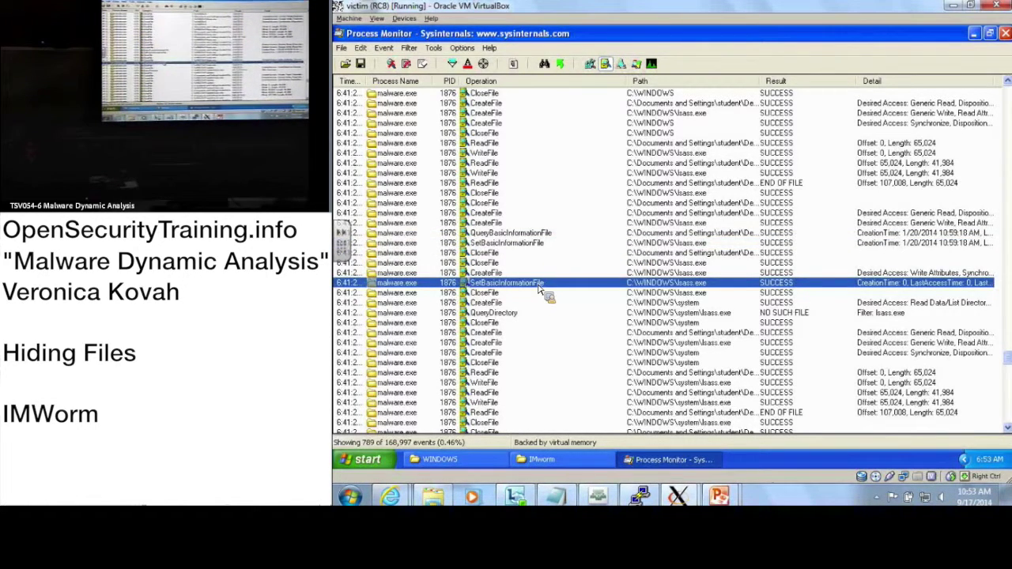
double_click(541, 290)
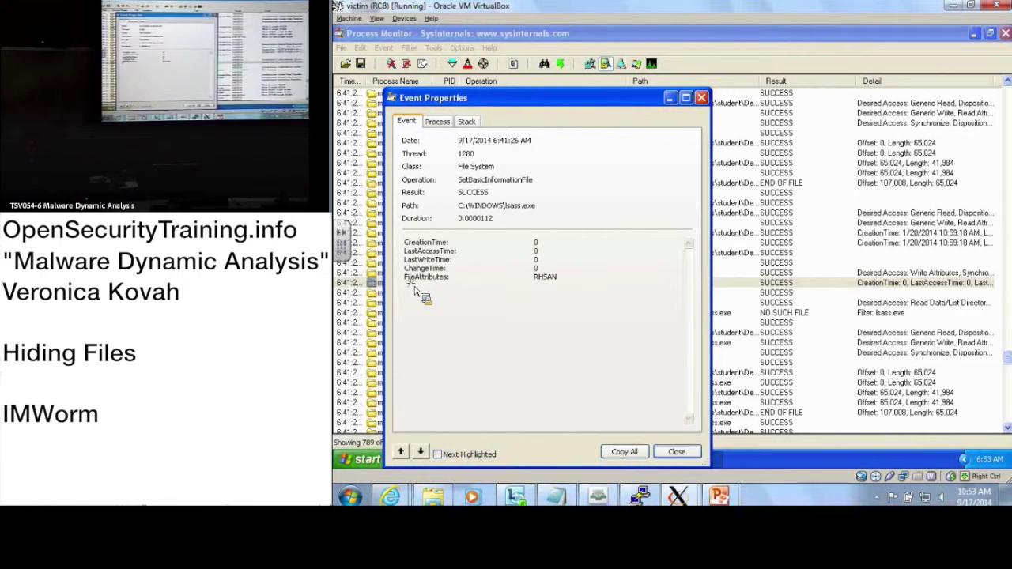
drag(414, 289, 569, 283)
drag(585, 292, 550, 289)
Step: Switch to the PowerPoint slide show and advance past the Hiding Files slide to consult the file attributes reference
mouse_move(721, 496)
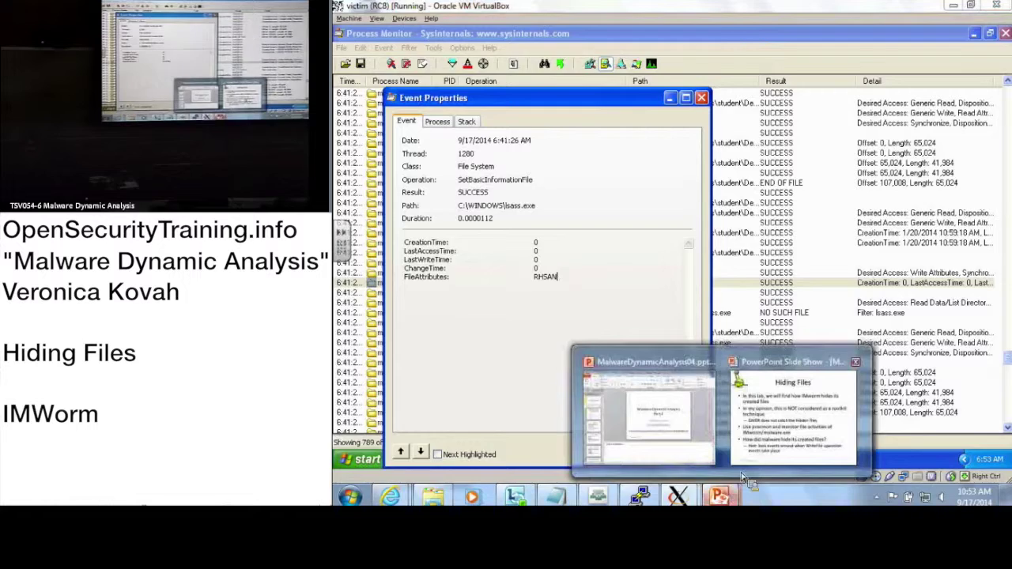
click(813, 437)
click(813, 437)
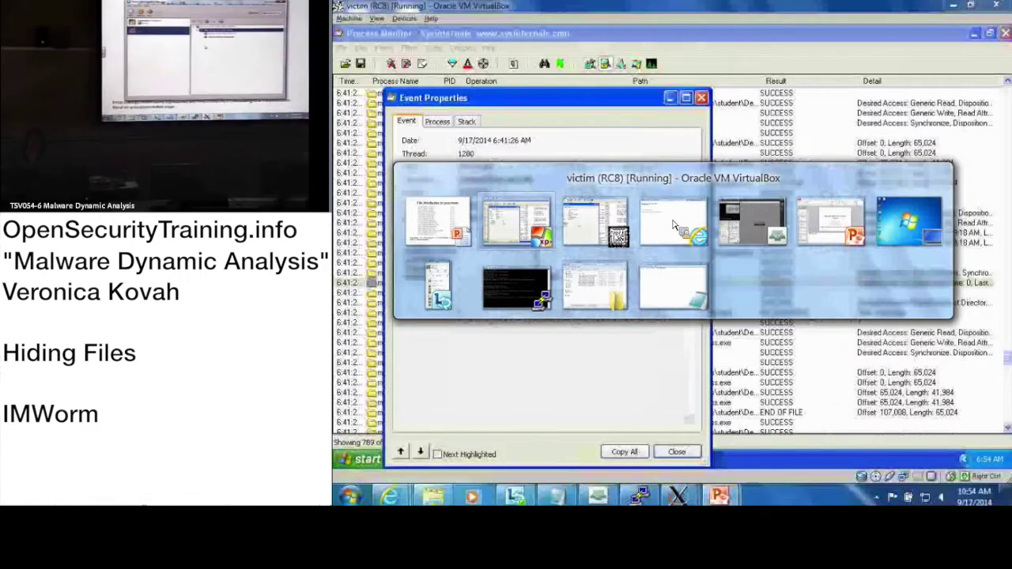
Step: Switch back to the victim virtual machine and close the event's properties
key(alt+Tab)
key(alt+Tab)
key(alt+Tab)
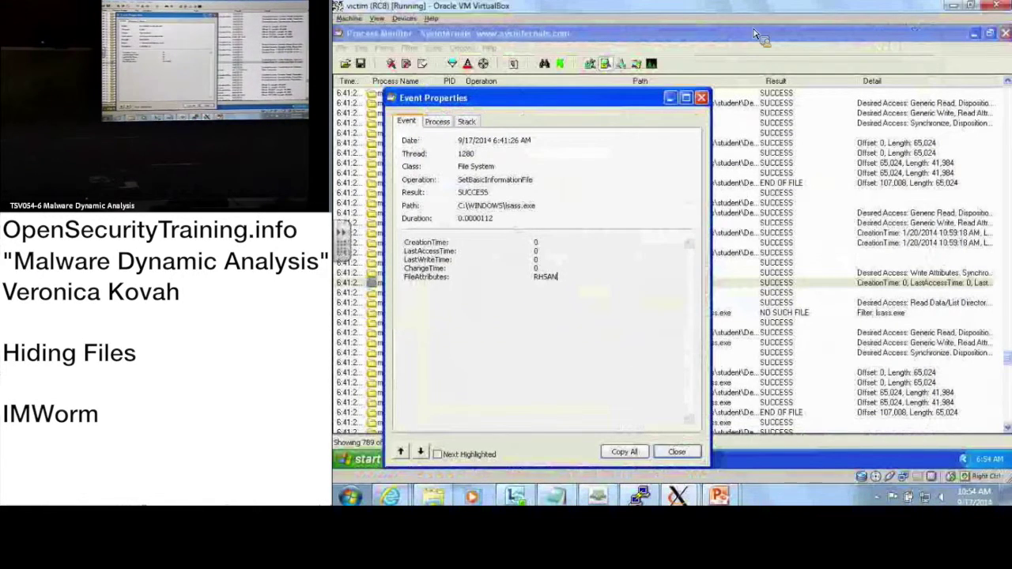
click(755, 35)
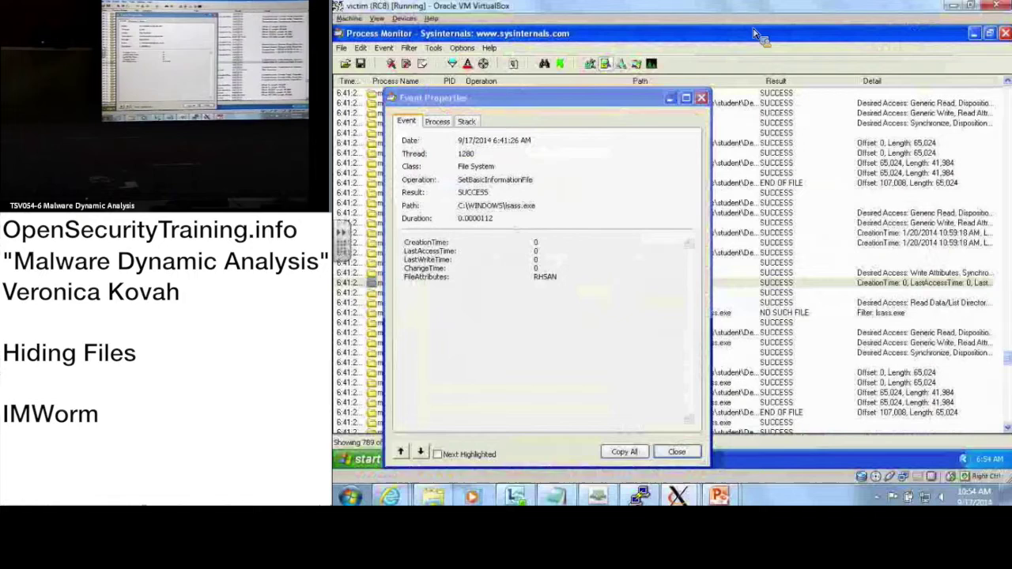
click(702, 99)
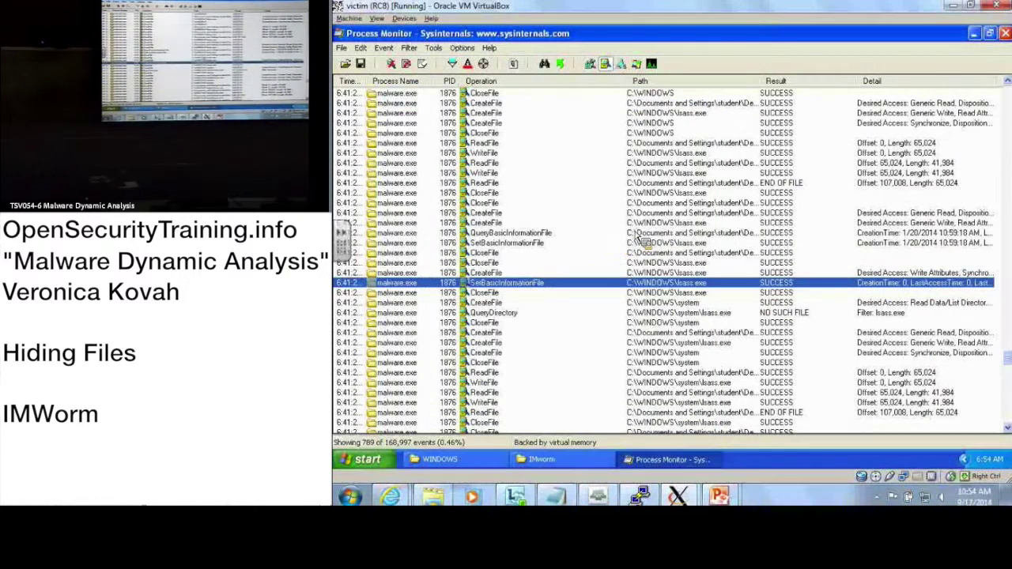
Step: Examine the FileAttributes value of the first SetBasicInformationFile event for C:\WINDOWS\lsass.exe, and close its properties
click(507, 244)
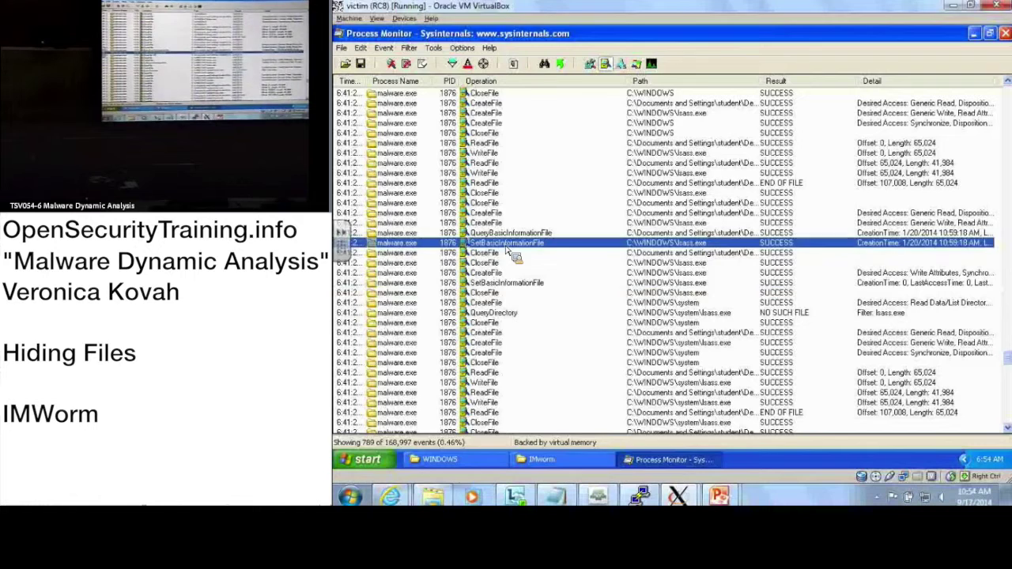
double_click(507, 250)
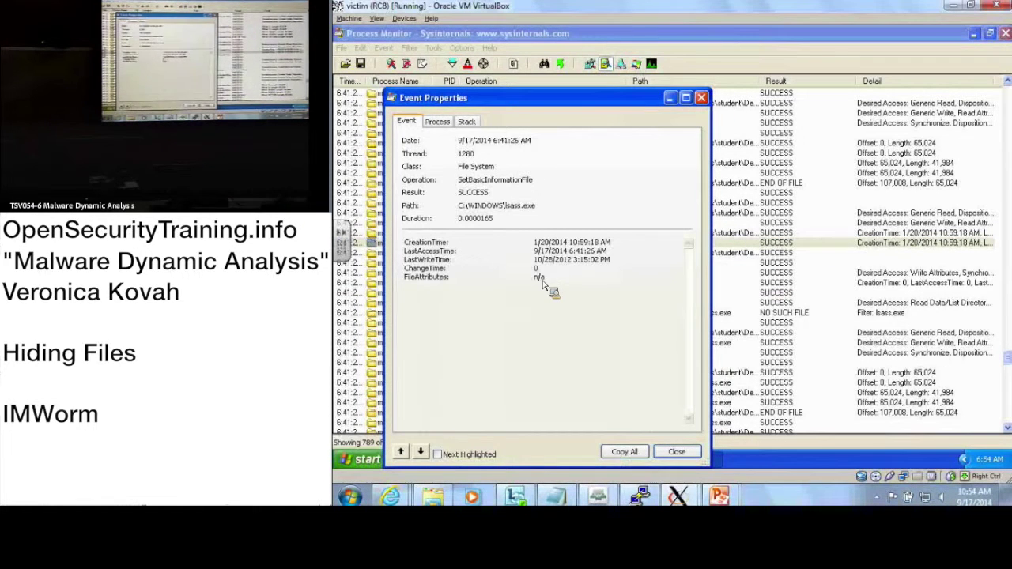
double_click(542, 280)
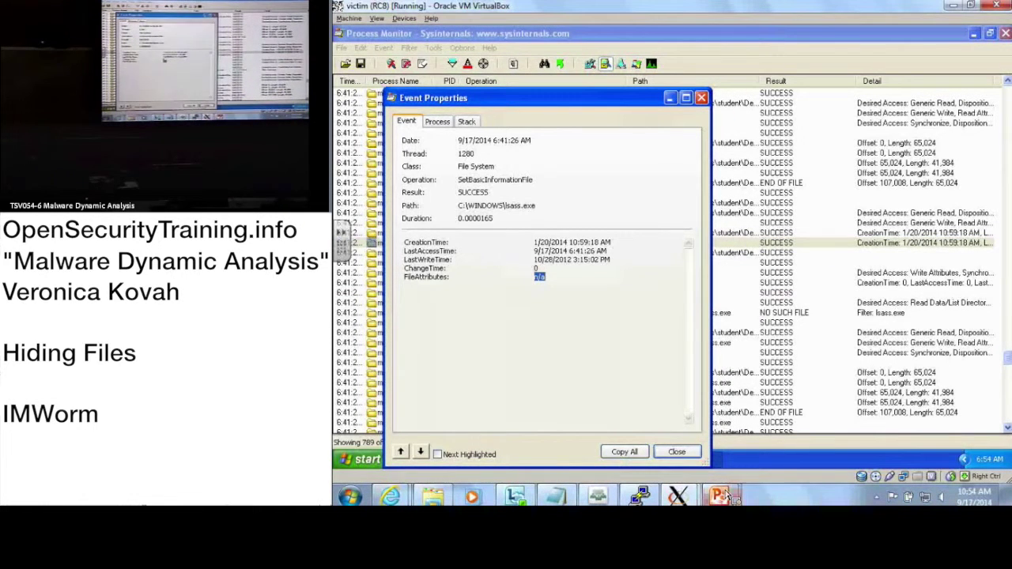
click(676, 456)
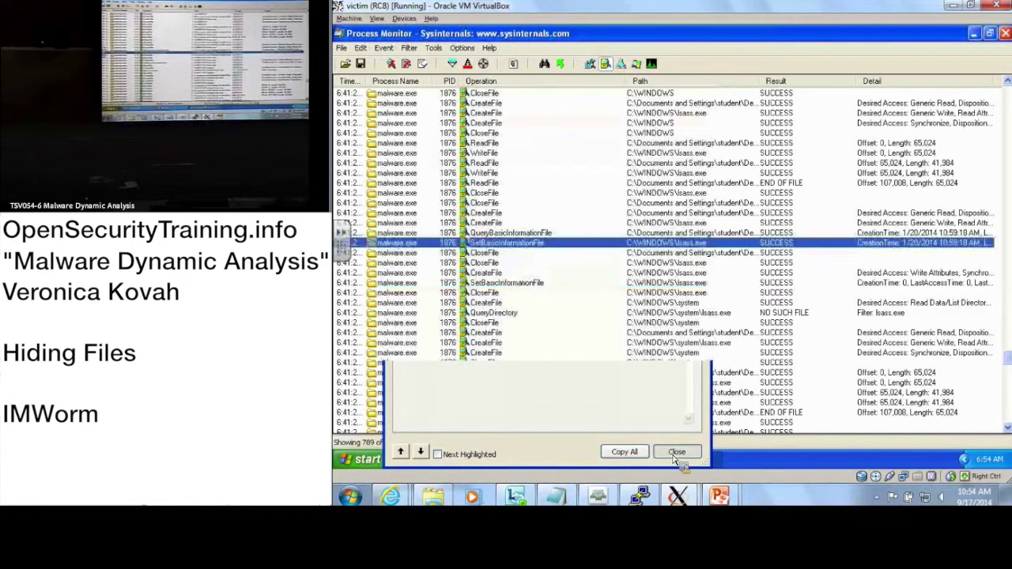
Step: Add and apply a Process Monitor filter that includes events whose Operation is SetBasicInformationFile
click(512, 283)
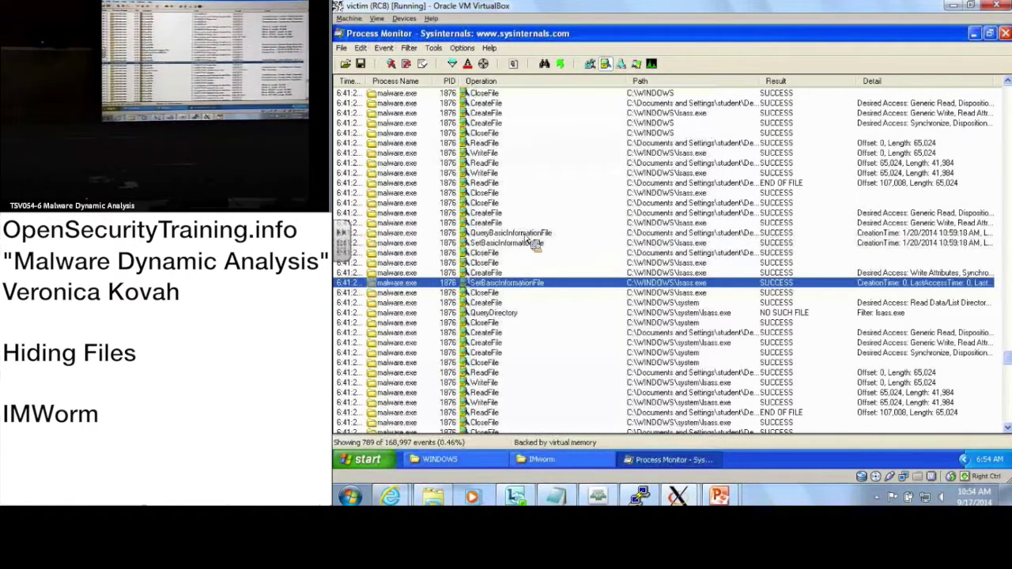
click(453, 63)
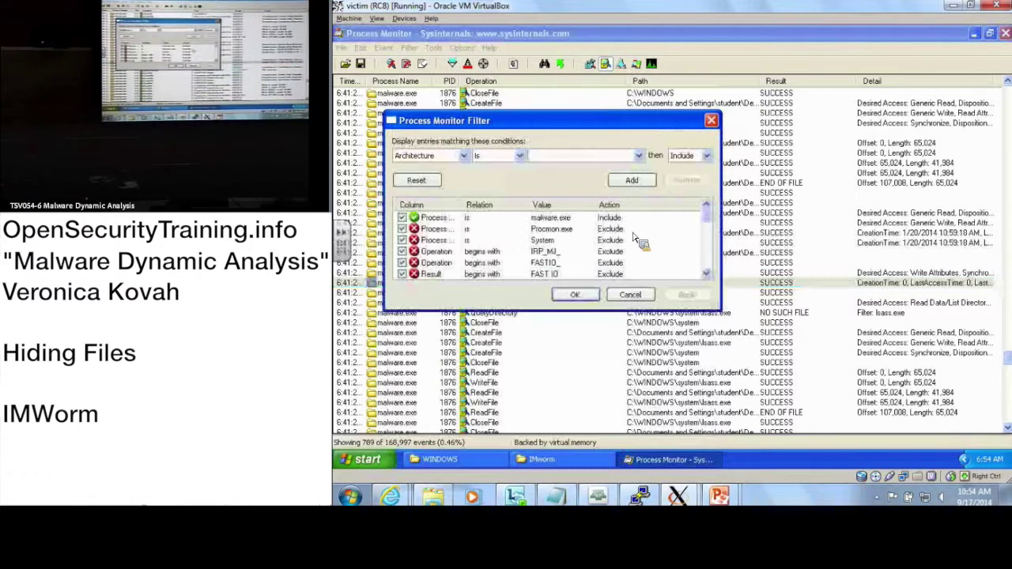
click(439, 155)
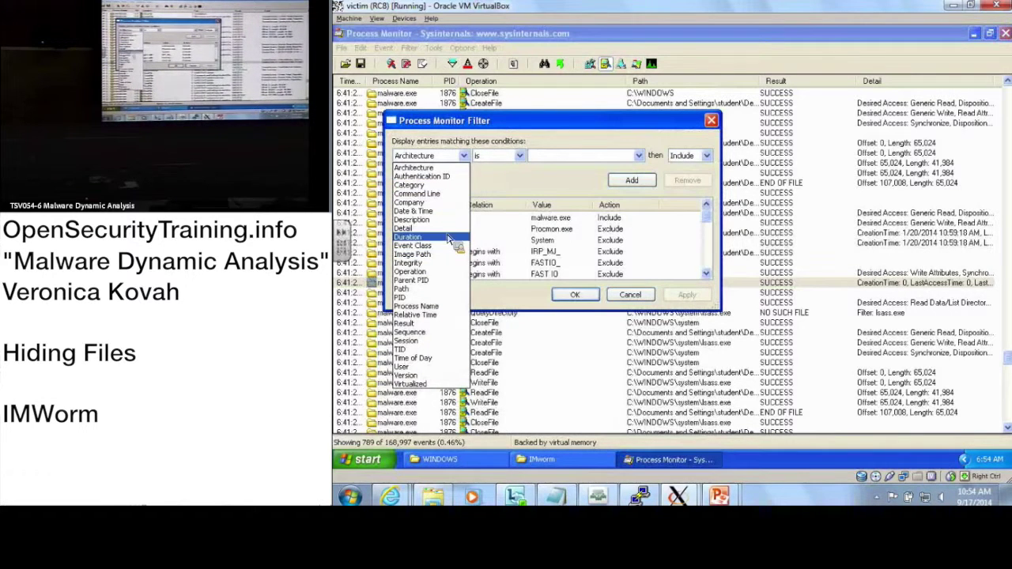
click(448, 272)
click(563, 160)
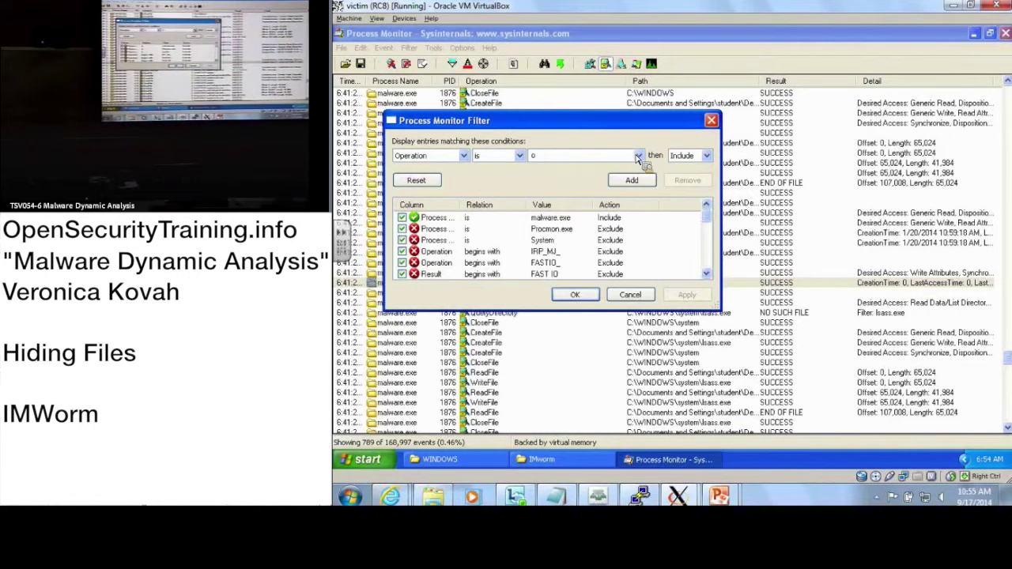
key(BackSpace)
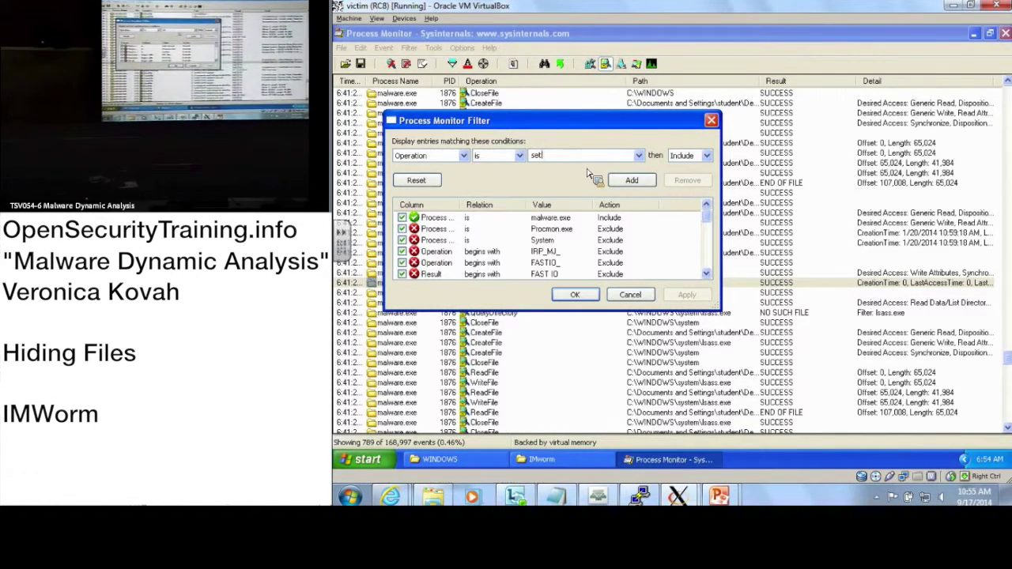
text(set)
click(638, 156)
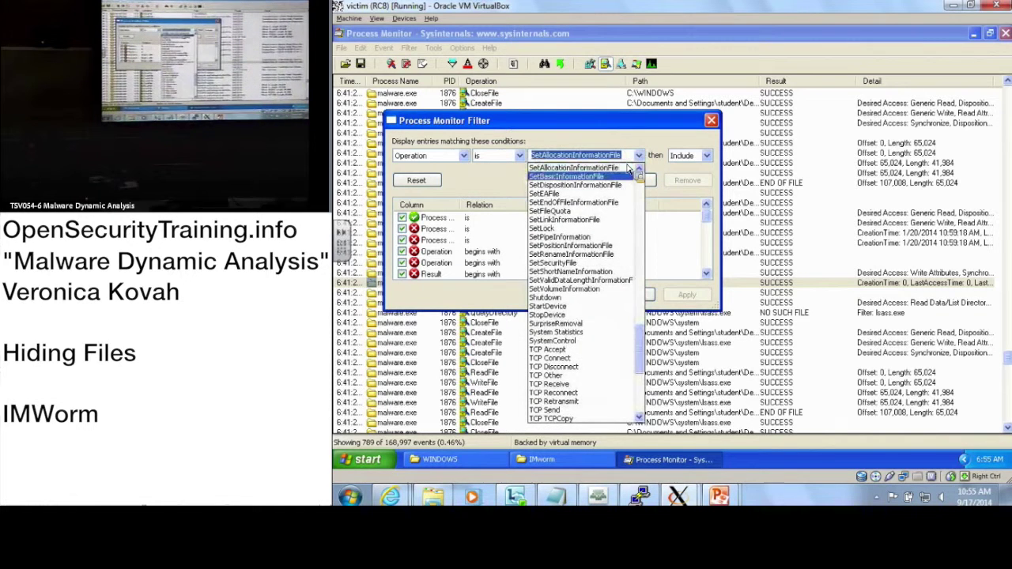
click(616, 177)
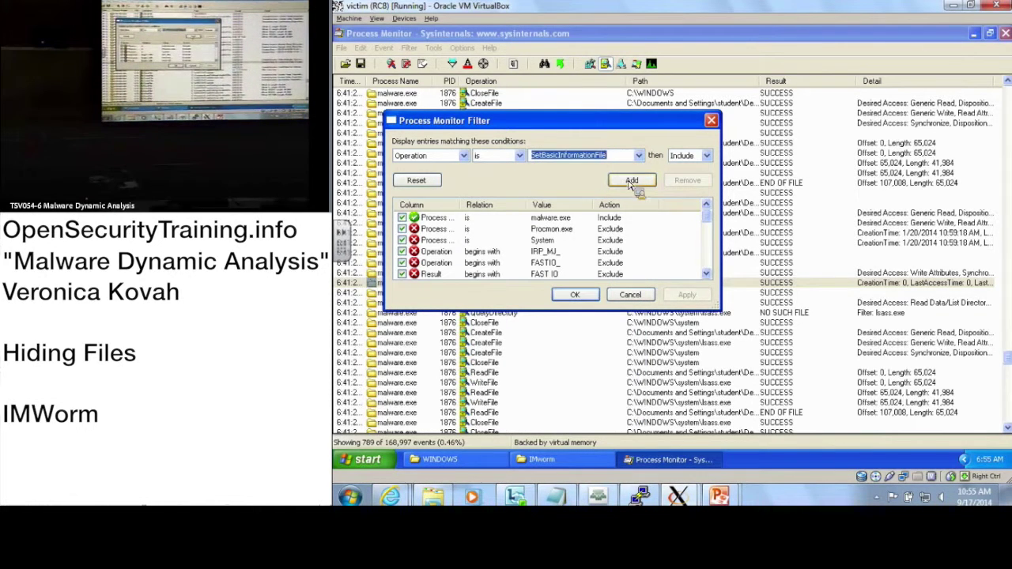
click(634, 181)
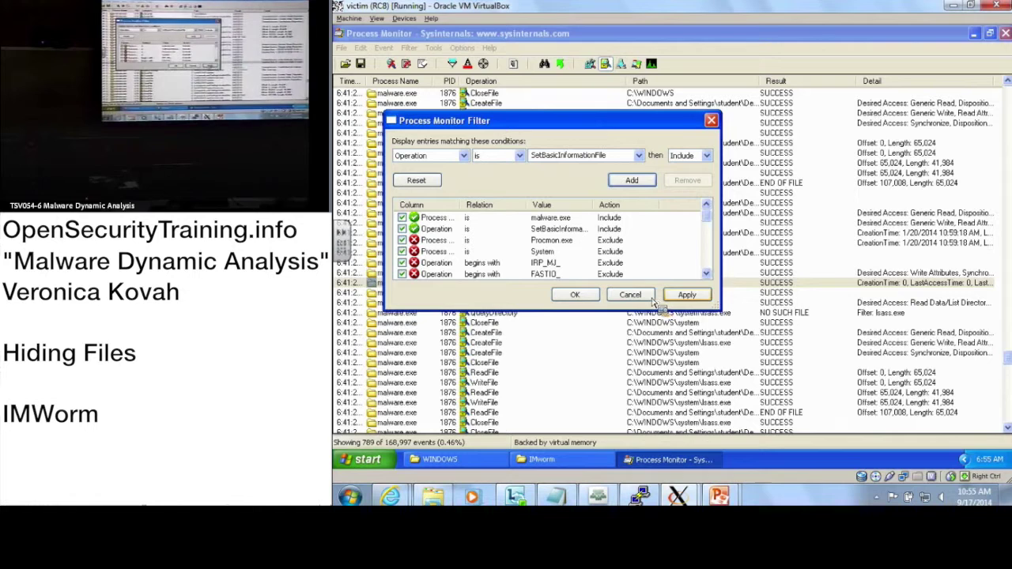
click(687, 294)
click(630, 294)
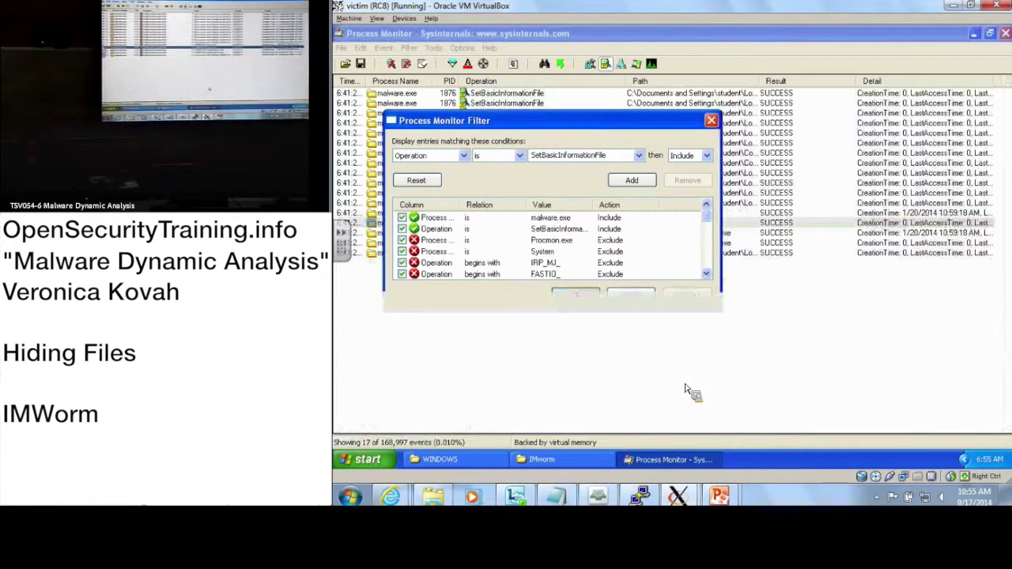
Step: Widen the Path column in the filtered event list and select the second C:\WINDOWS\lsass.exe event
click(696, 214)
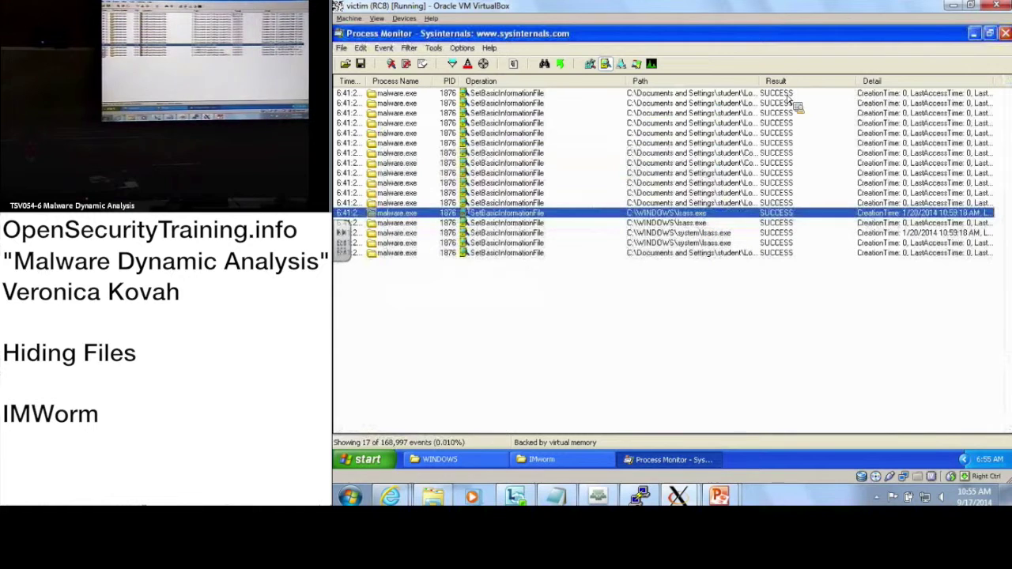
drag(758, 81, 781, 89)
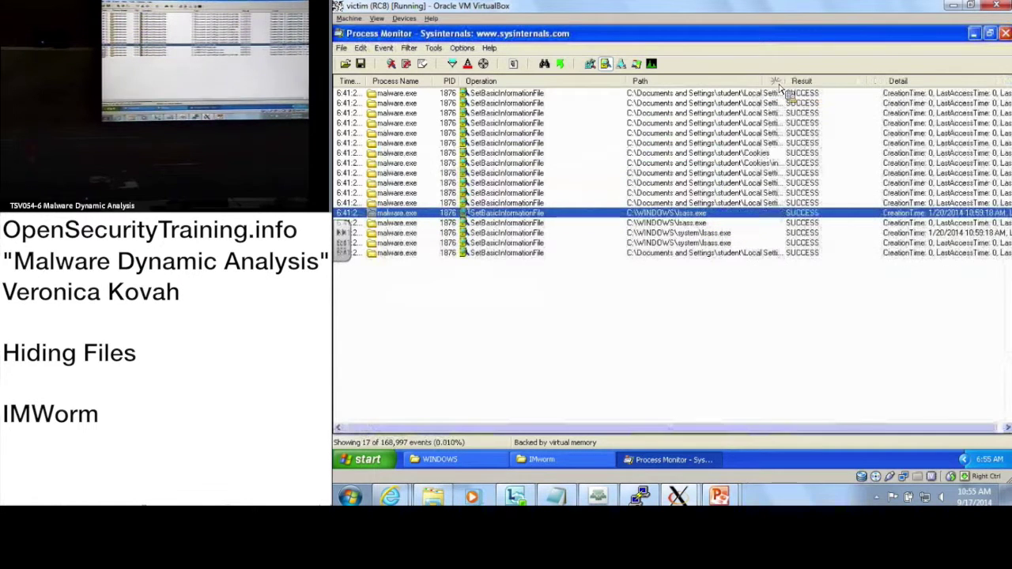
click(696, 223)
click(692, 215)
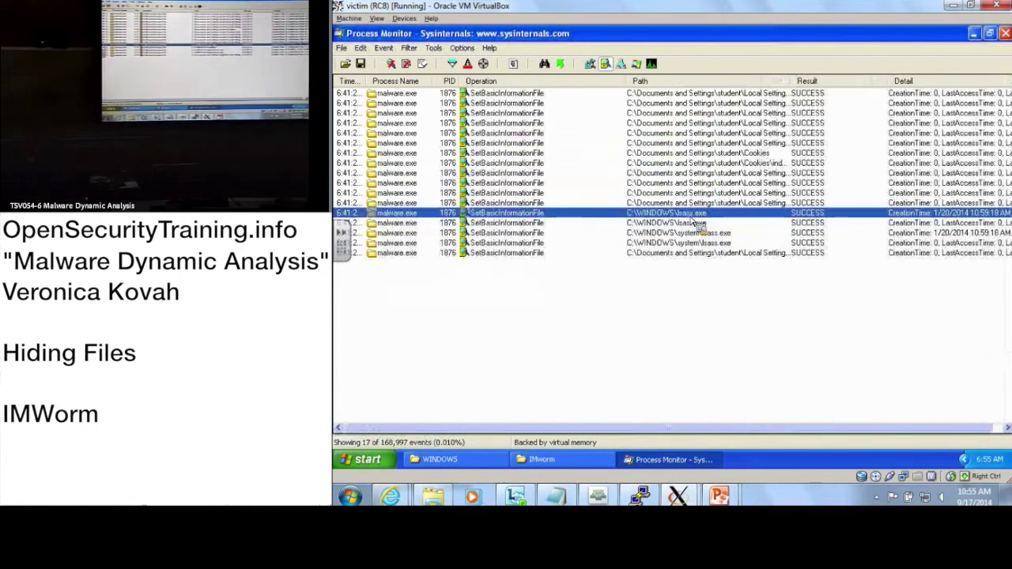
click(695, 225)
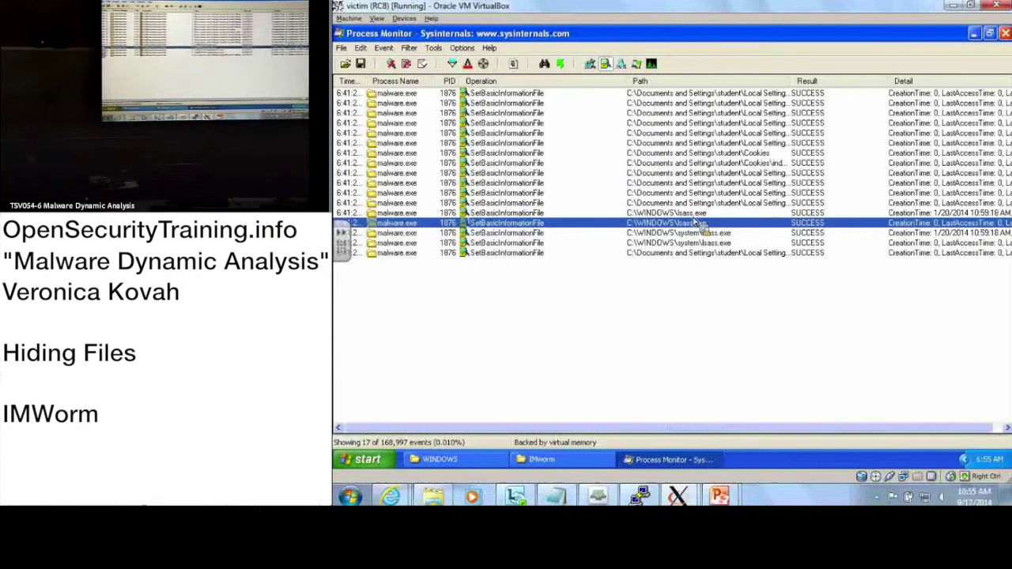
Step: Inspect the FileAttributes of the first and second SetBasicInformationFile events for C:\WINDOWS\lsass.exe, one after the other
double_click(694, 214)
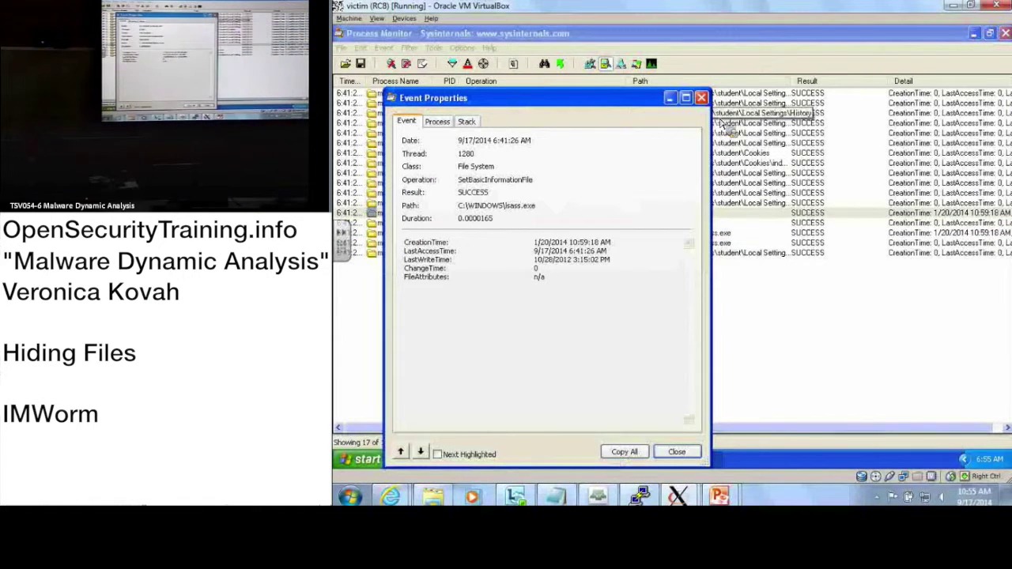
click(701, 98)
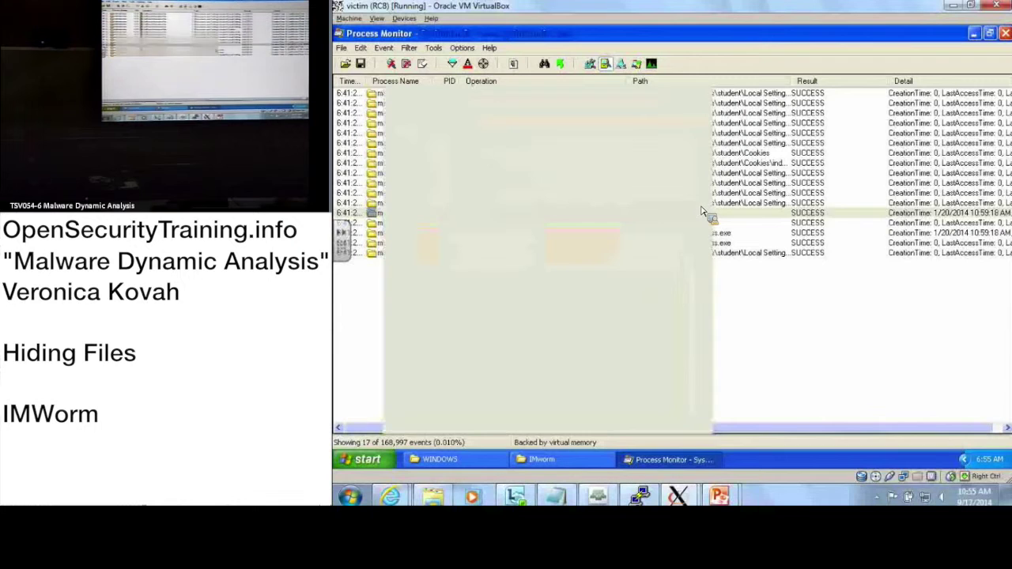
double_click(707, 224)
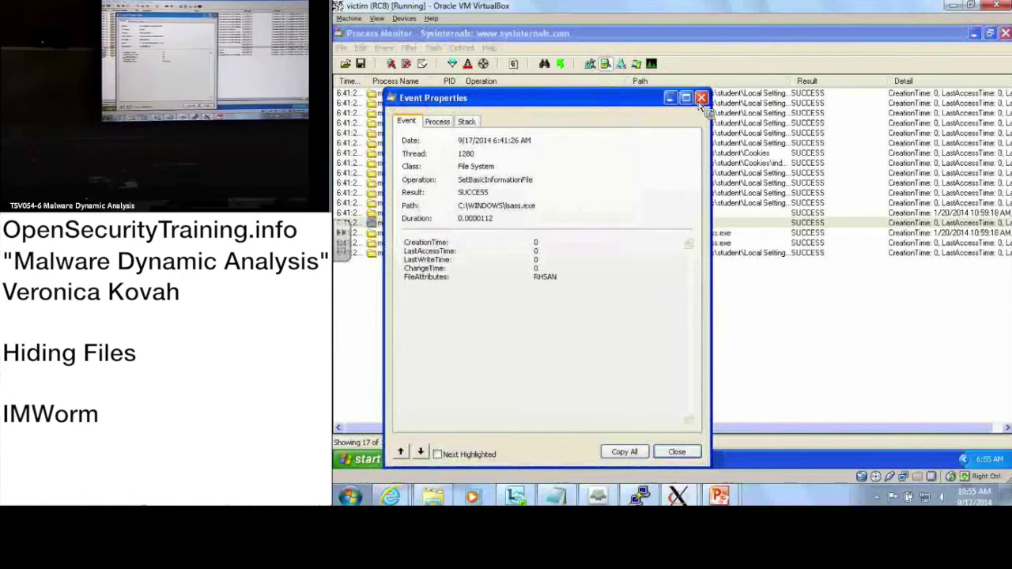
Step: Place the properties of the two C:\WINDOWS\lsass.exe events side by side, highlighting the first event's timestamps
double_click(707, 224)
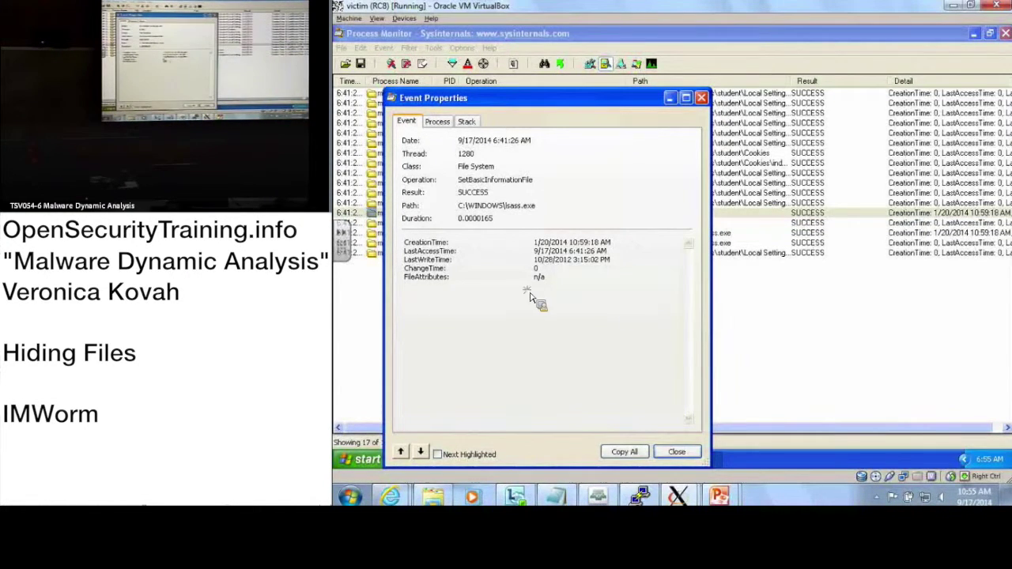
drag(532, 279, 561, 286)
drag(406, 243, 625, 264)
drag(621, 101, 583, 100)
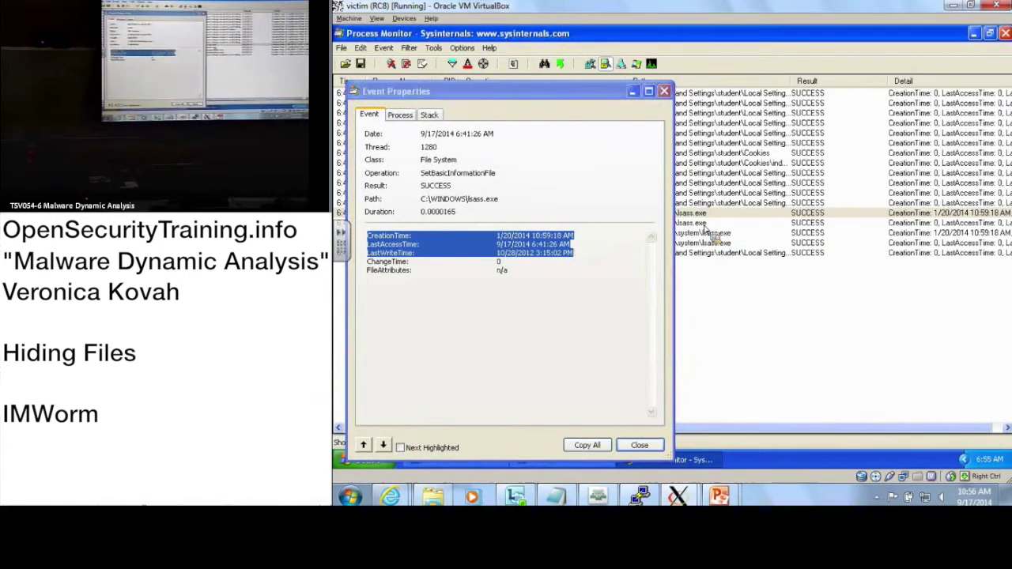
double_click(707, 227)
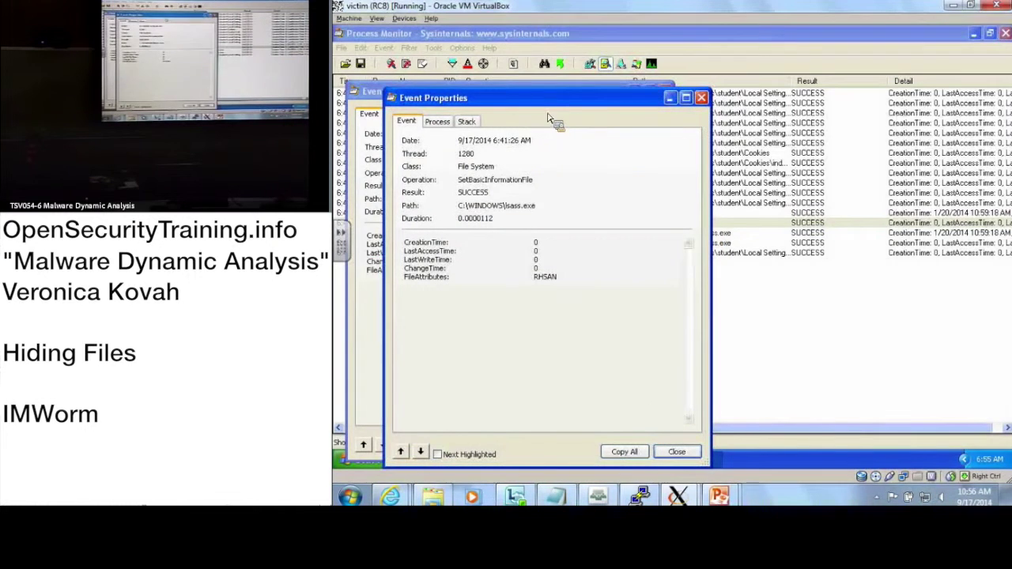
mouse_move(551, 112)
mouse_down()
mouse_move(819, 106)
mouse_move(797, 100)
mouse_up()
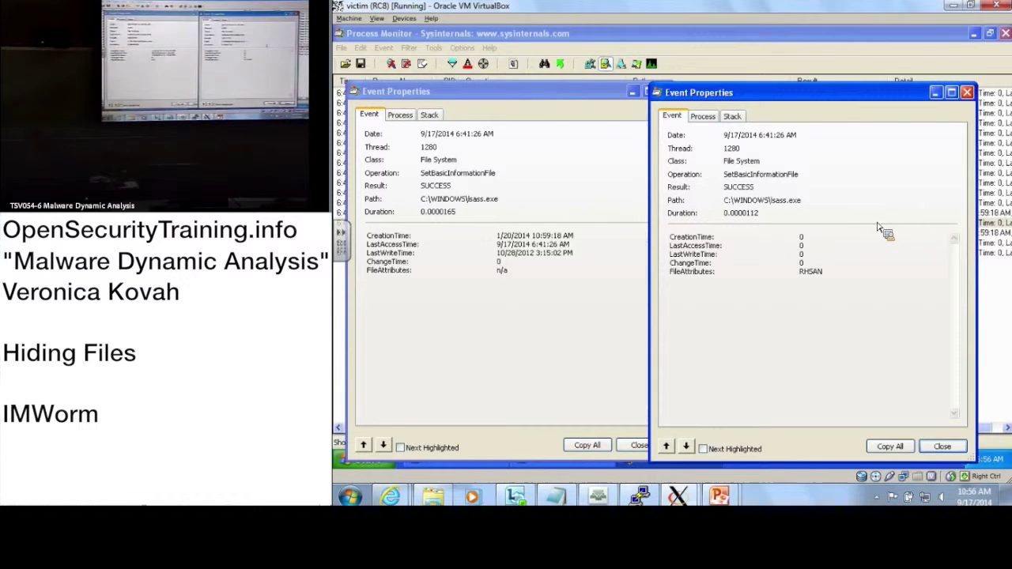
Step: Compare the first lsass.exe event's timestamps with the second event's FileAttributes, and close both properties windows
click(497, 236)
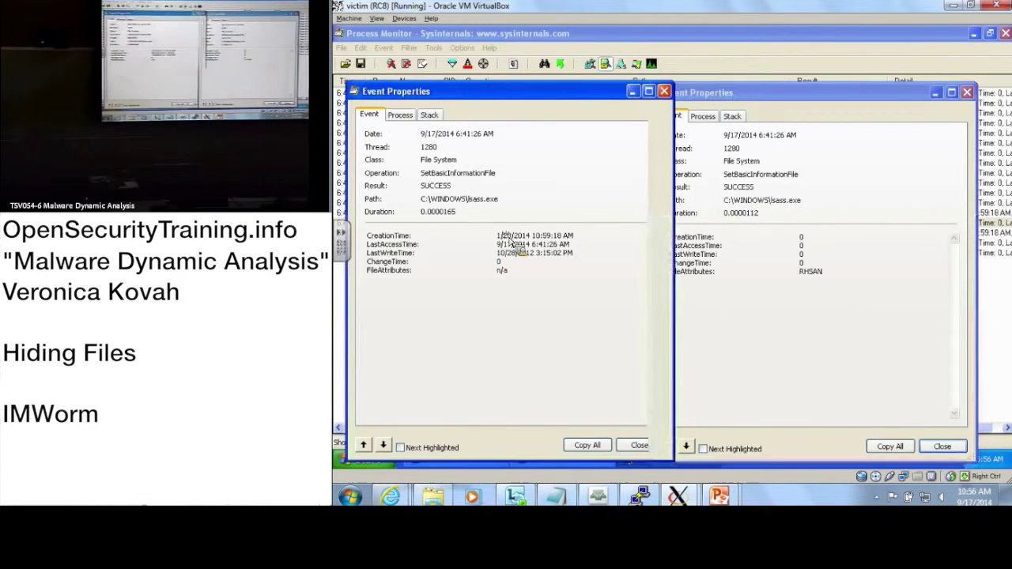
drag(497, 236, 569, 255)
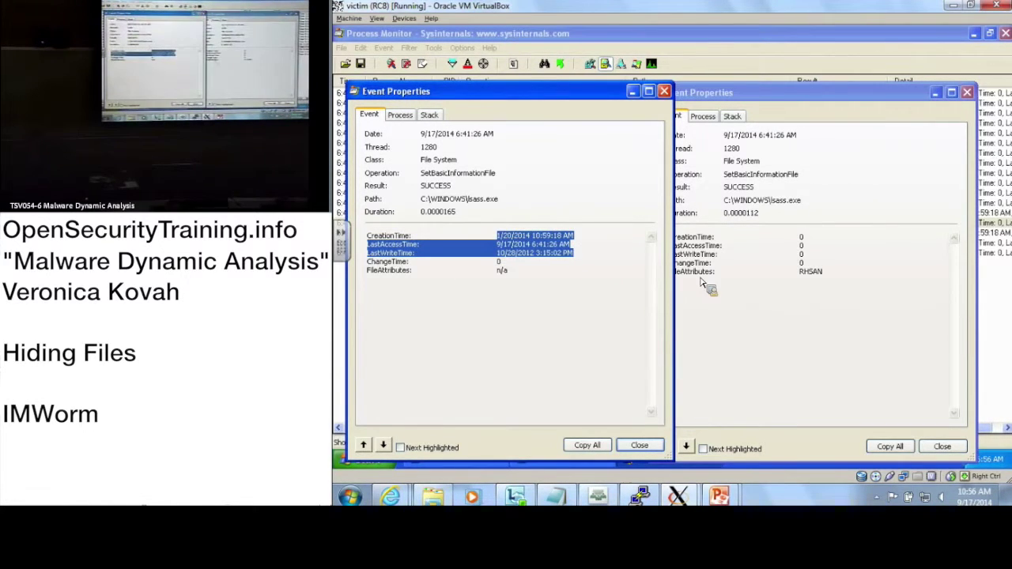
drag(700, 282, 679, 340)
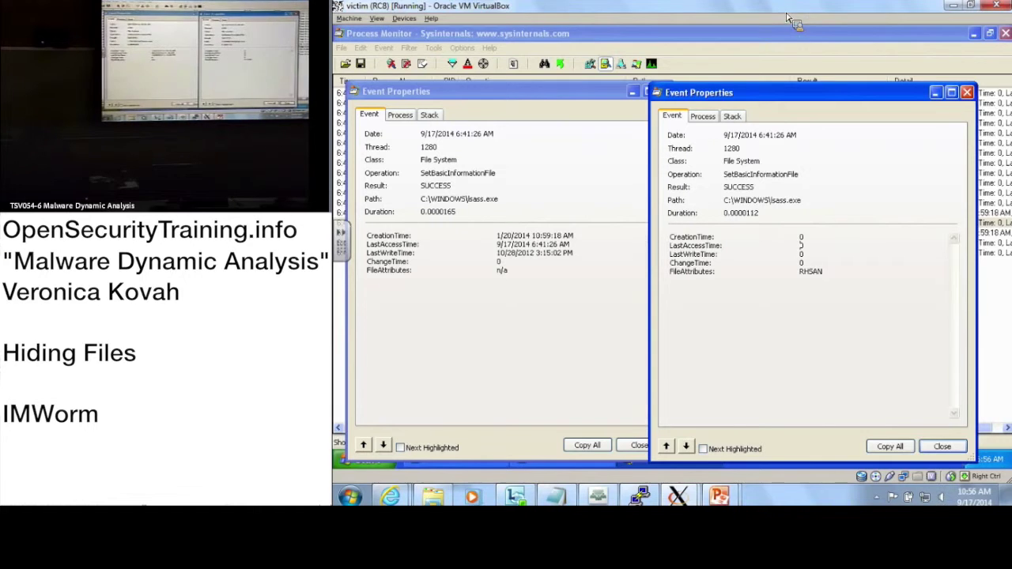
click(599, 297)
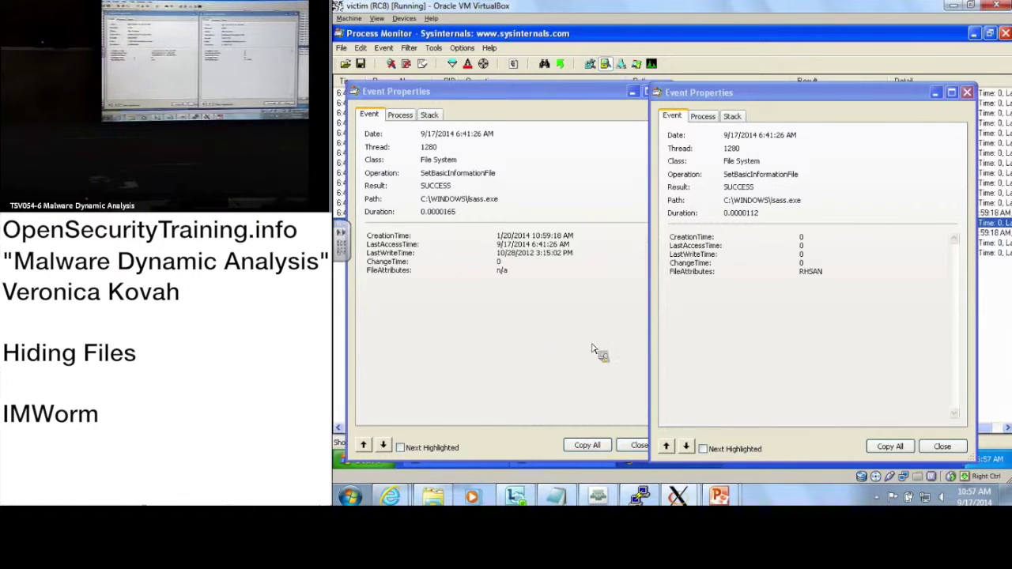
click(966, 93)
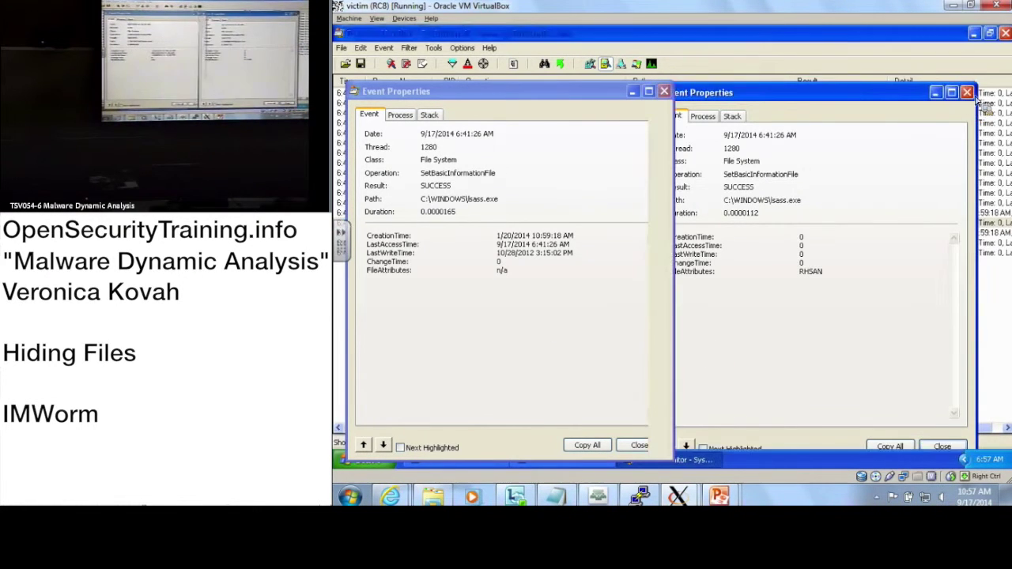
key(Escape)
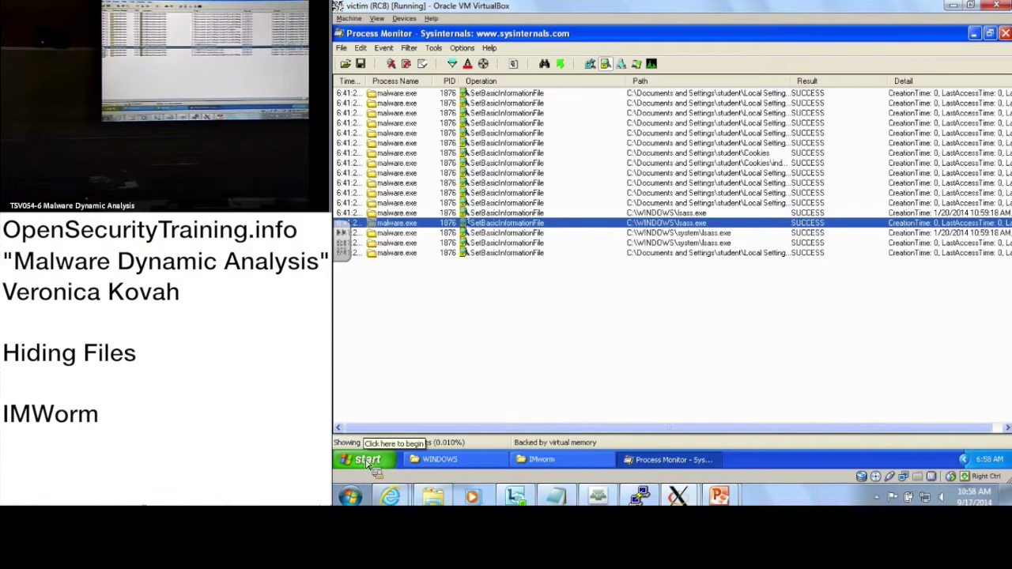
Step: Run cmd to open a command prompt in the victim virtual machine
click(369, 462)
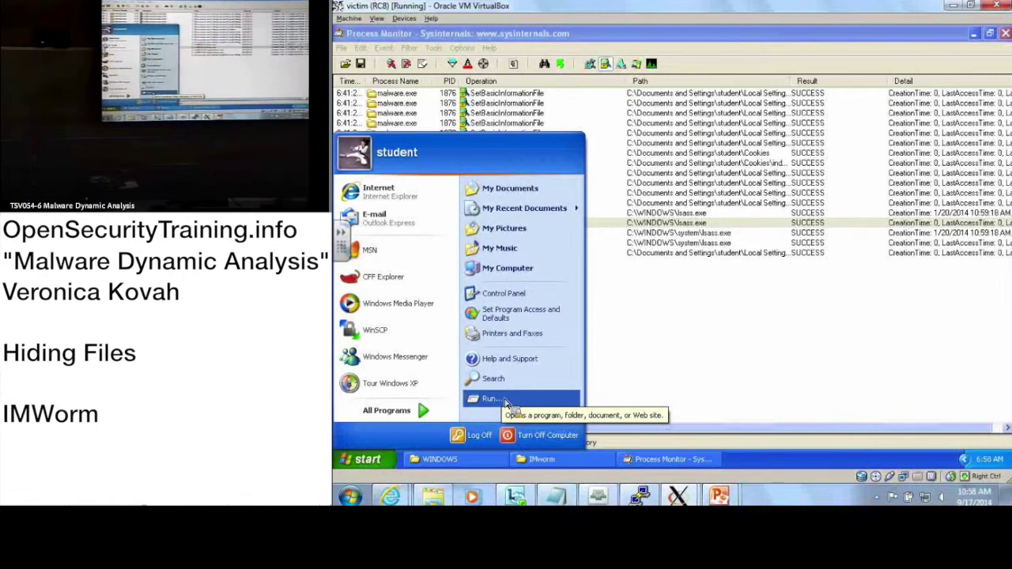
click(491, 400)
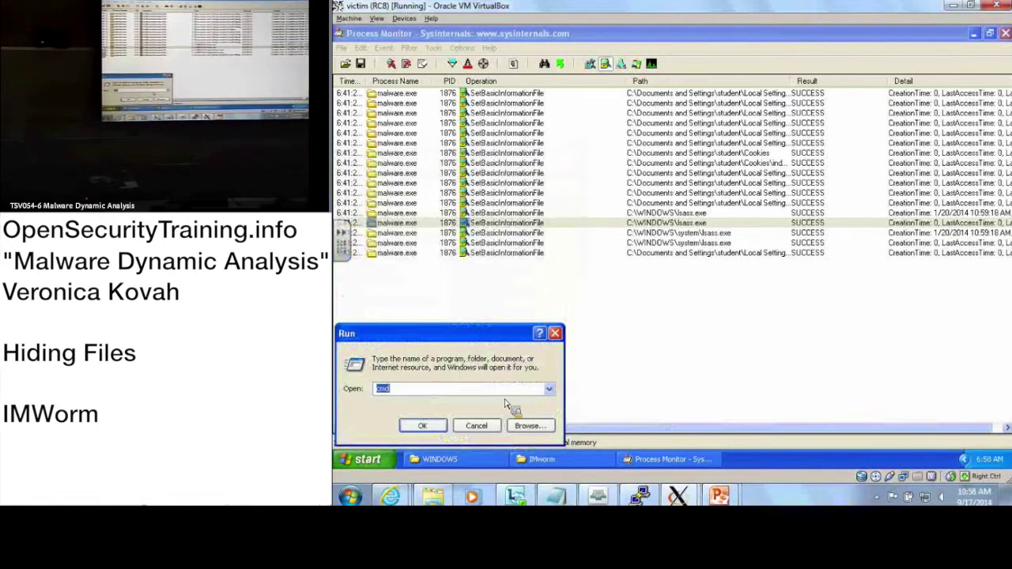
key(Return)
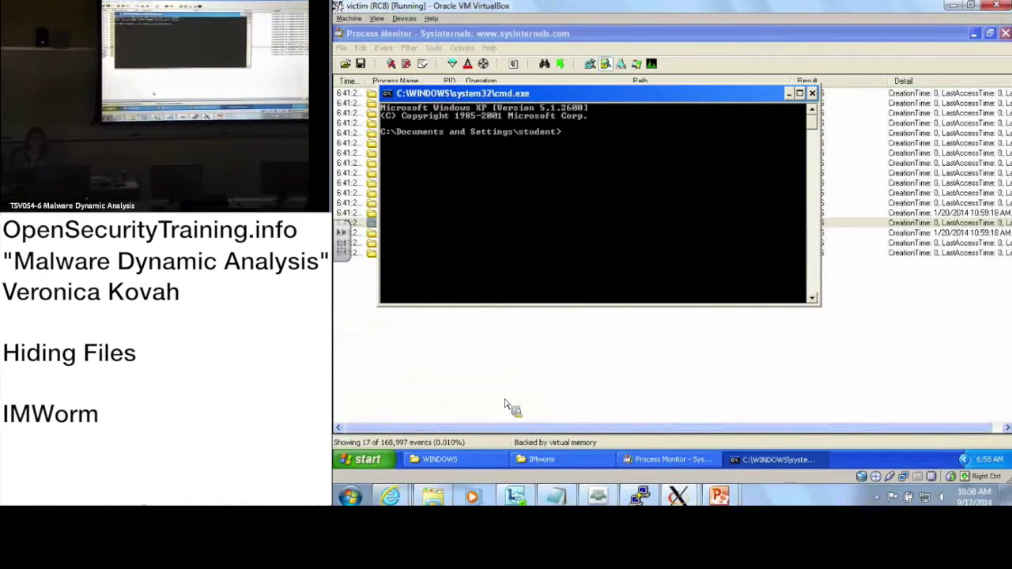
click(492, 356)
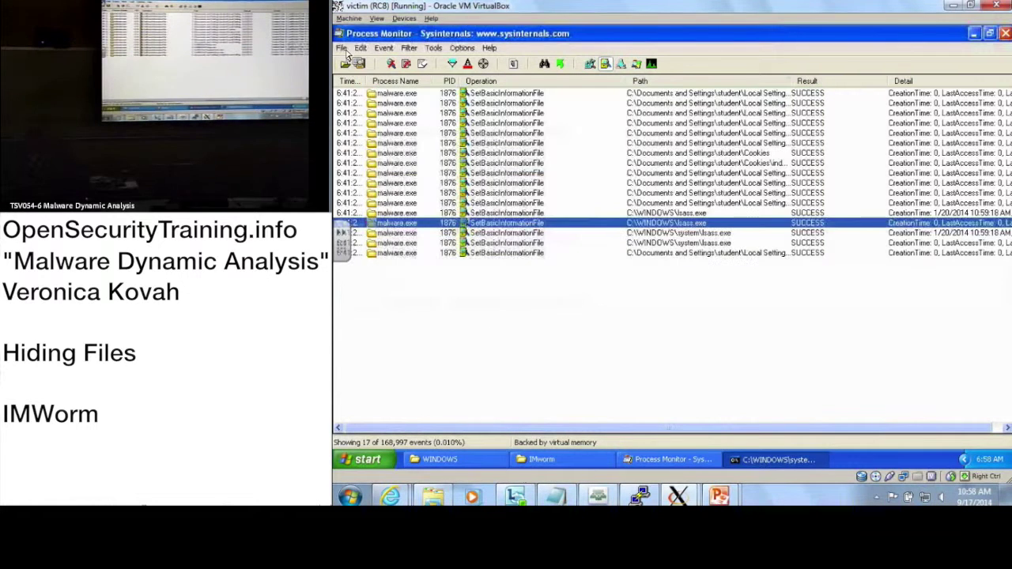
click(342, 47)
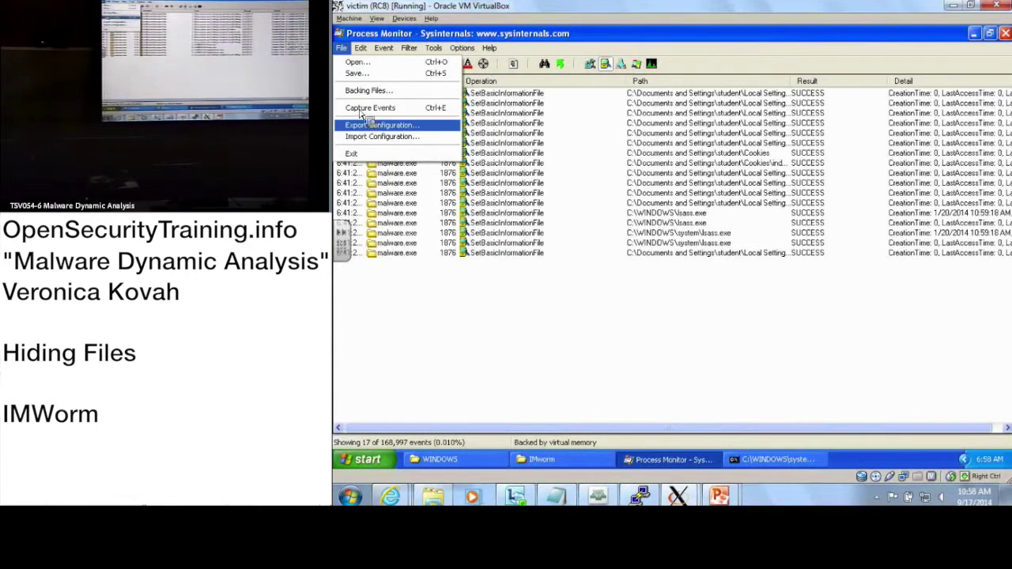
mouse_move(361, 45)
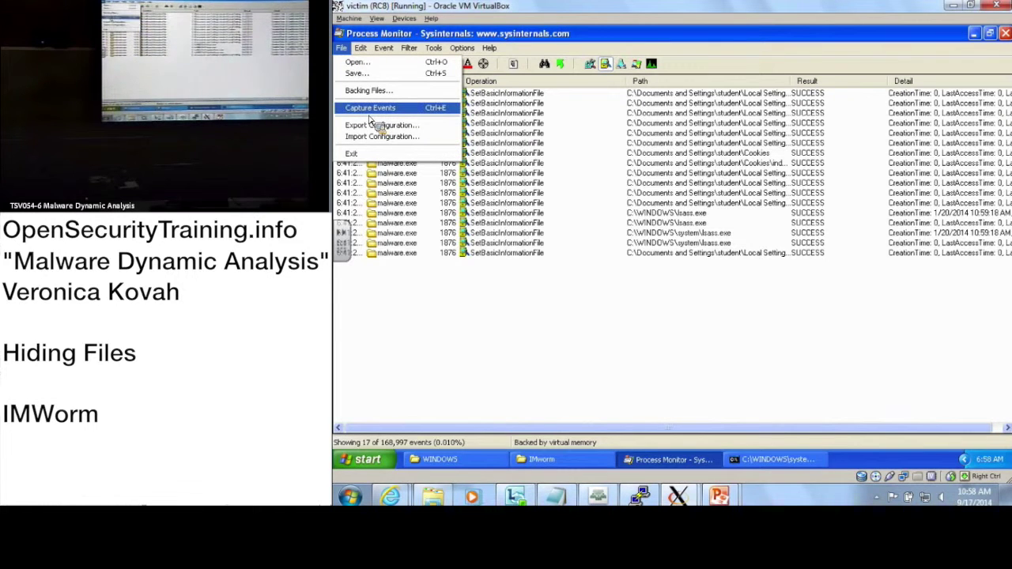
click(565, 334)
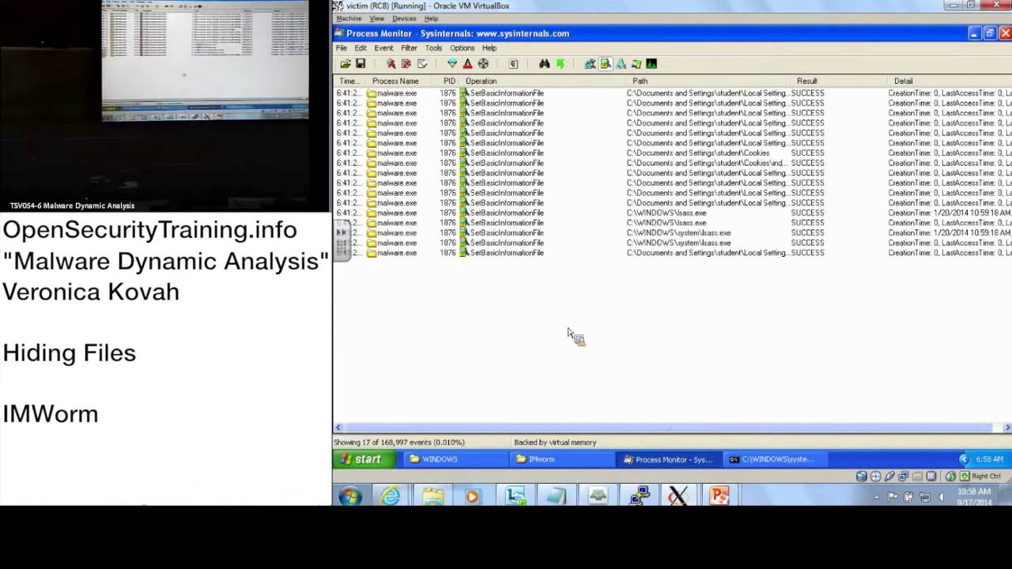
Step: Set the command prompt's font size to 12 x 16 for the current window only, and move the window fully into view
click(774, 462)
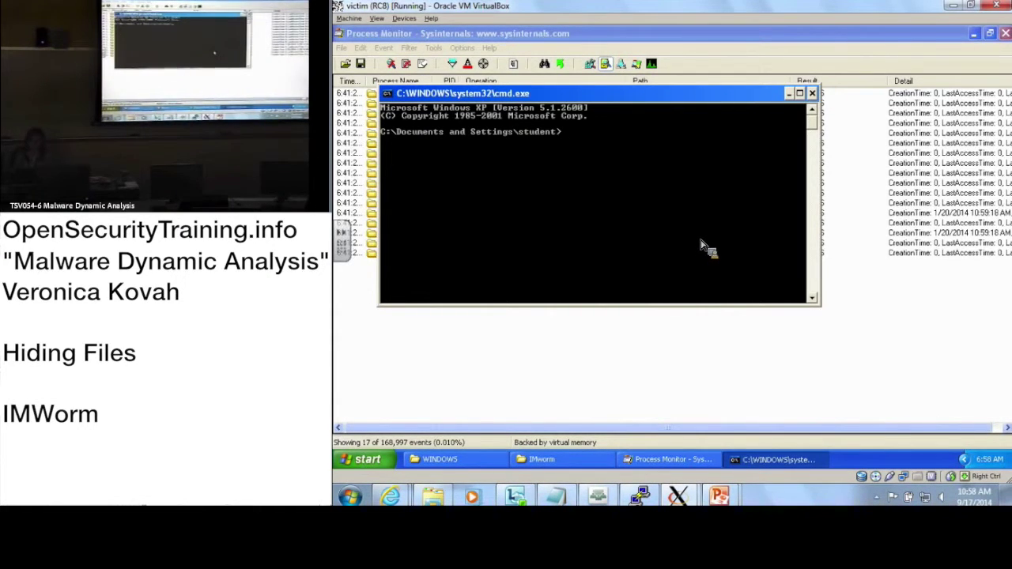
right_click(563, 95)
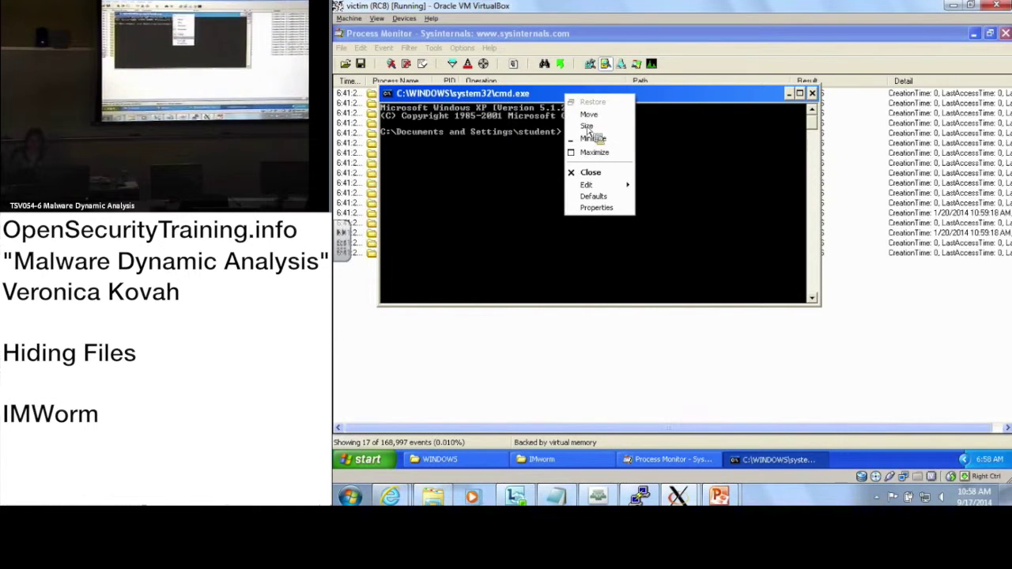
click(601, 208)
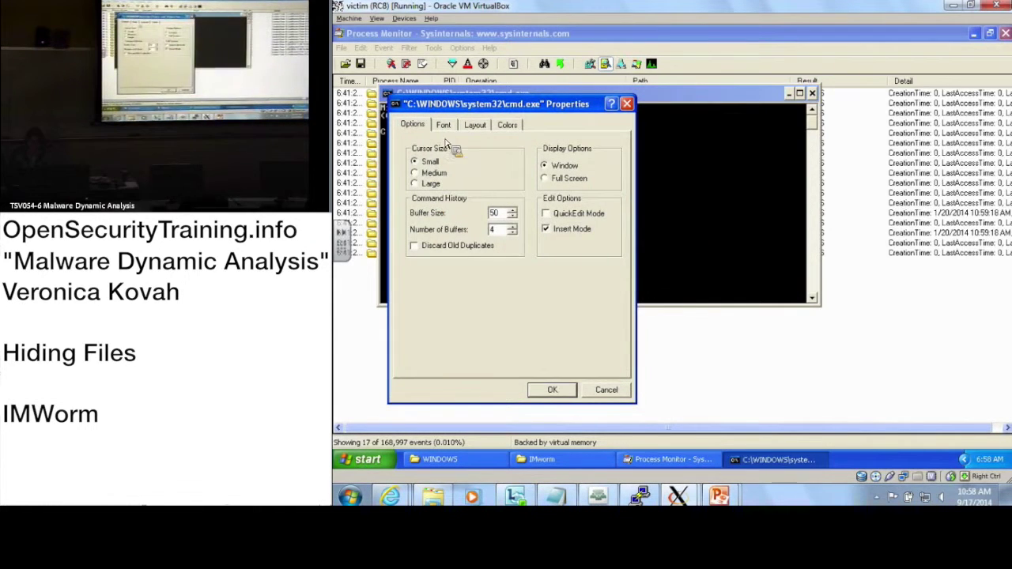
click(444, 125)
click(529, 225)
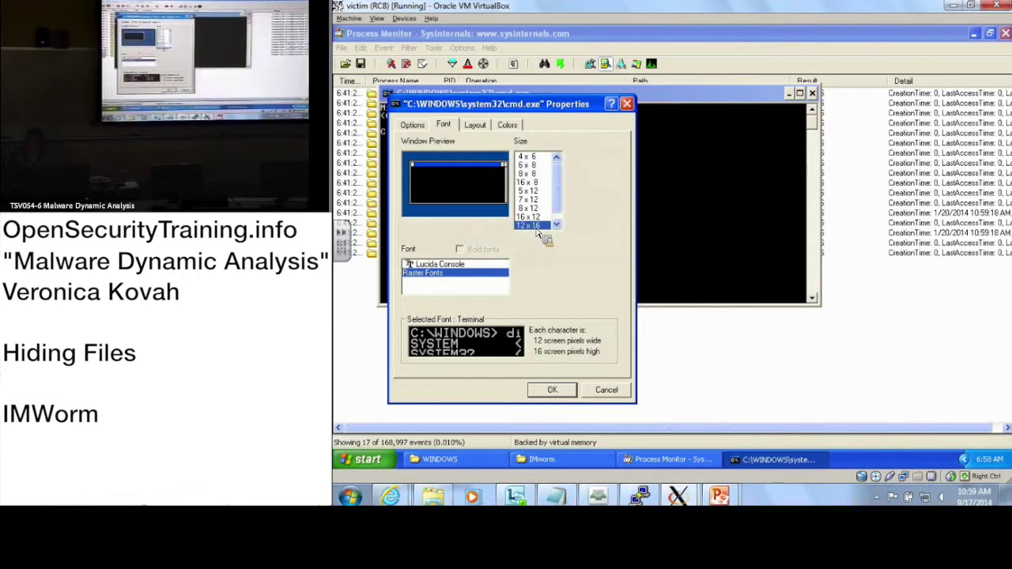
click(554, 385)
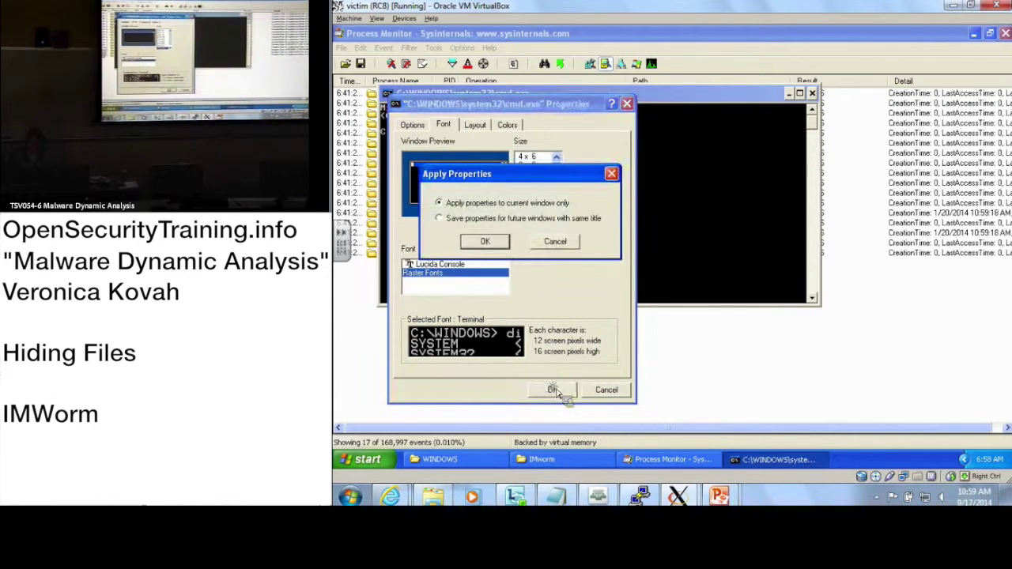
click(484, 241)
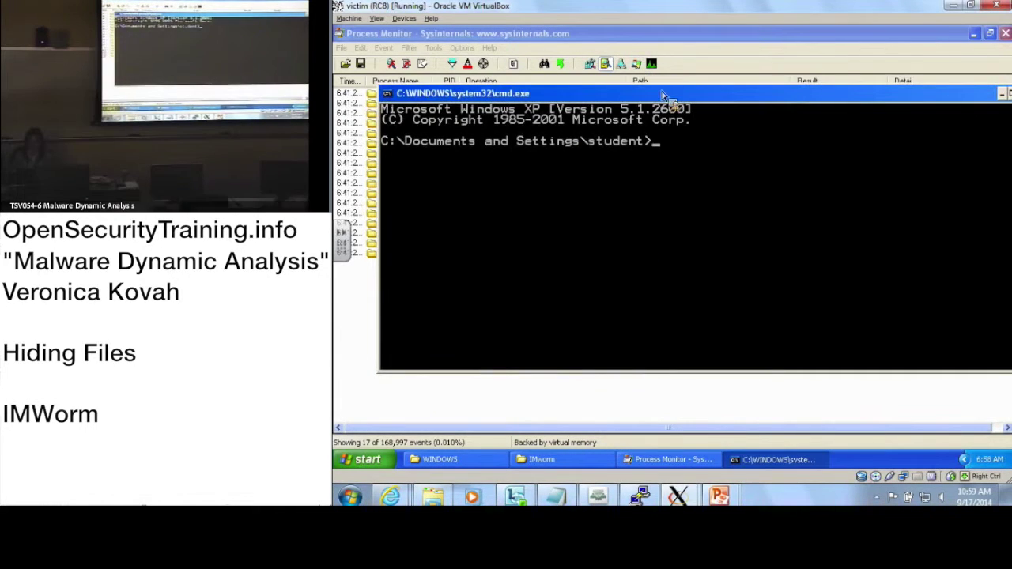
mouse_move(641, 99)
mouse_down()
mouse_move(619, 103)
mouse_move(641, 96)
mouse_up()
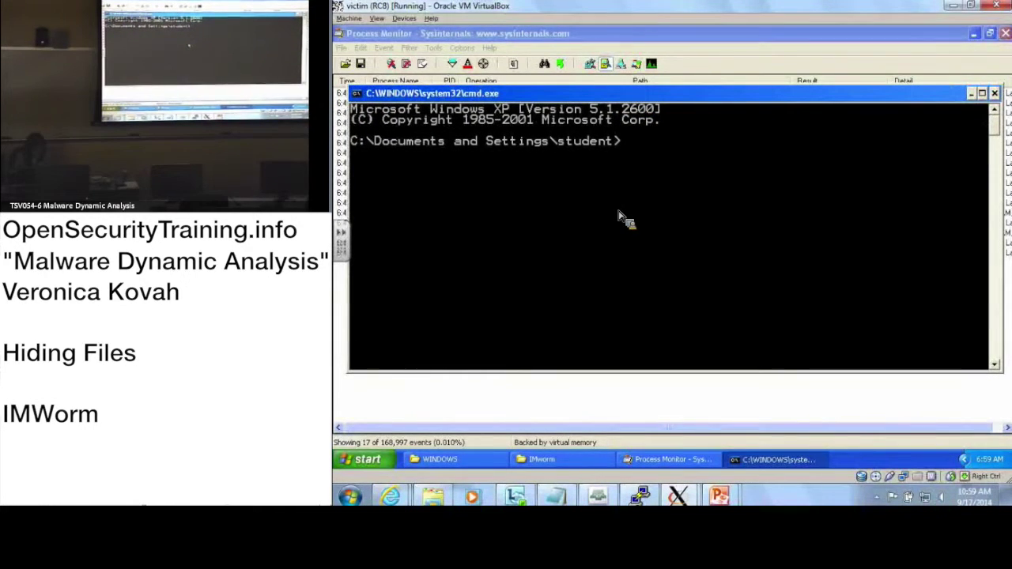
Step: Change the command prompt's working directory to c:\WINDOWS
text(cd)
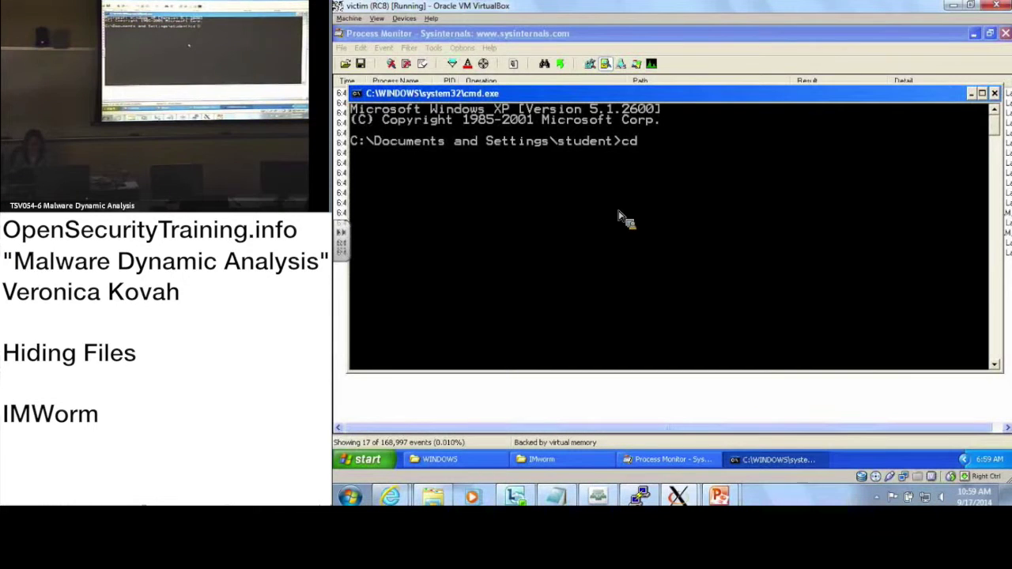
text( D)
key(BackSpace)
text(c)
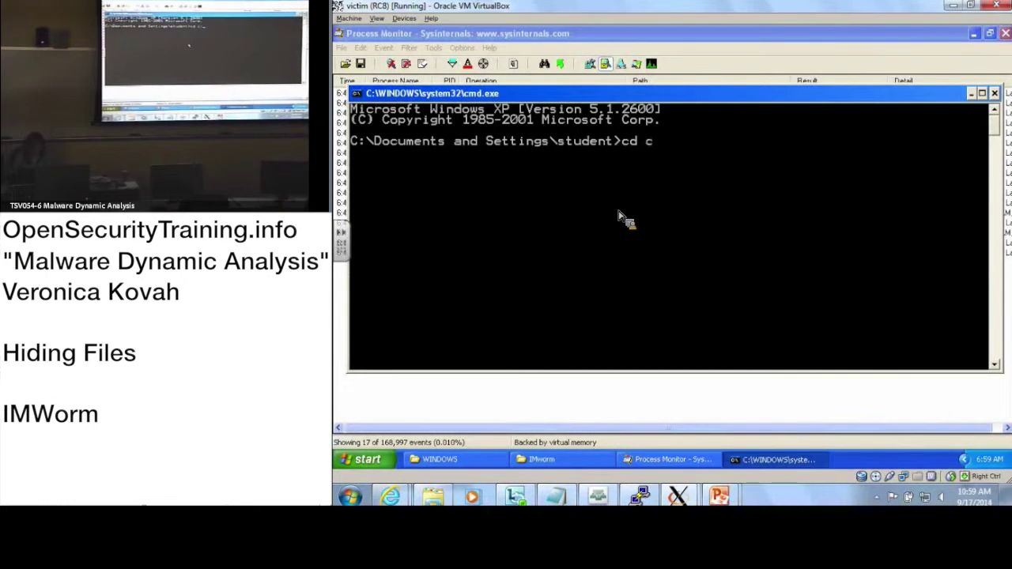
text(:\wind)
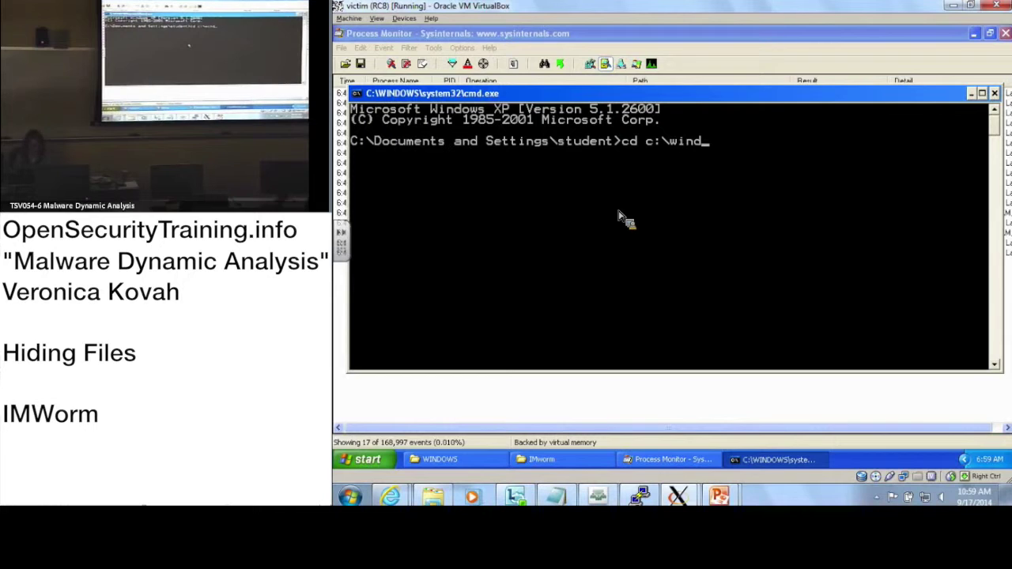
key(Tab)
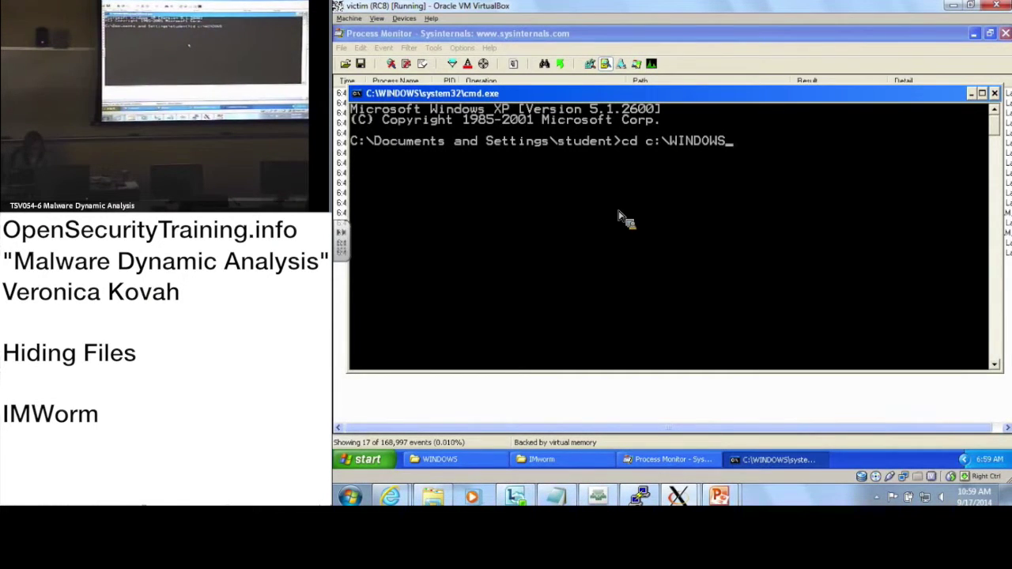
key(Return)
Step: List the contents of C:\WINDOWS with dir and look back through the file listing
text(dir)
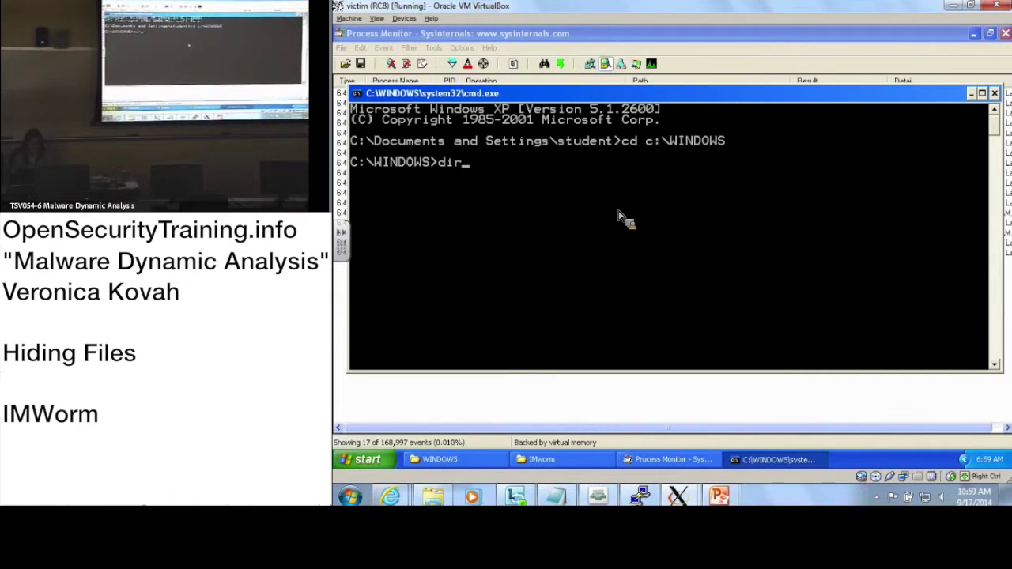
key(Return)
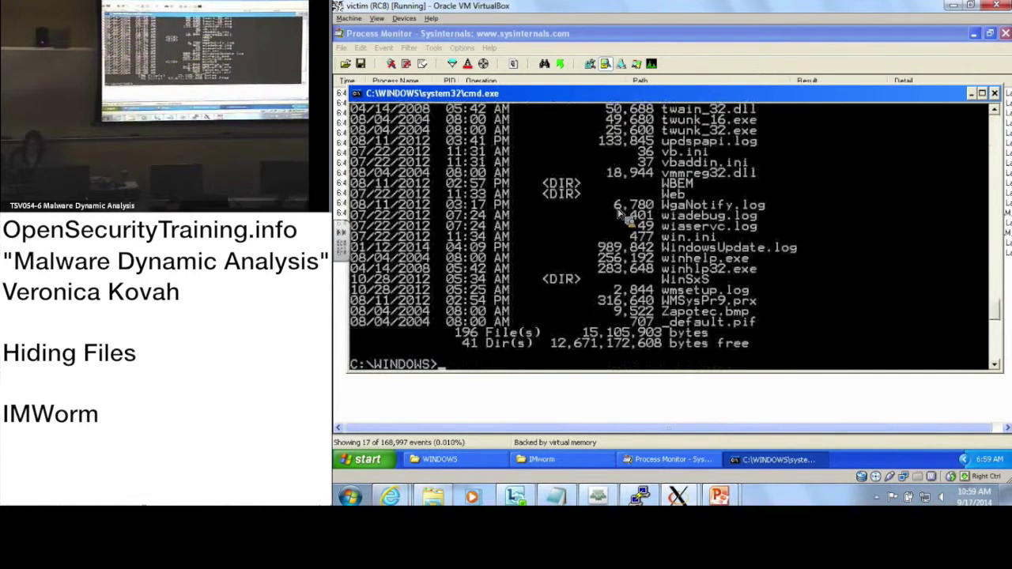
scroll(722, 261, up, 2)
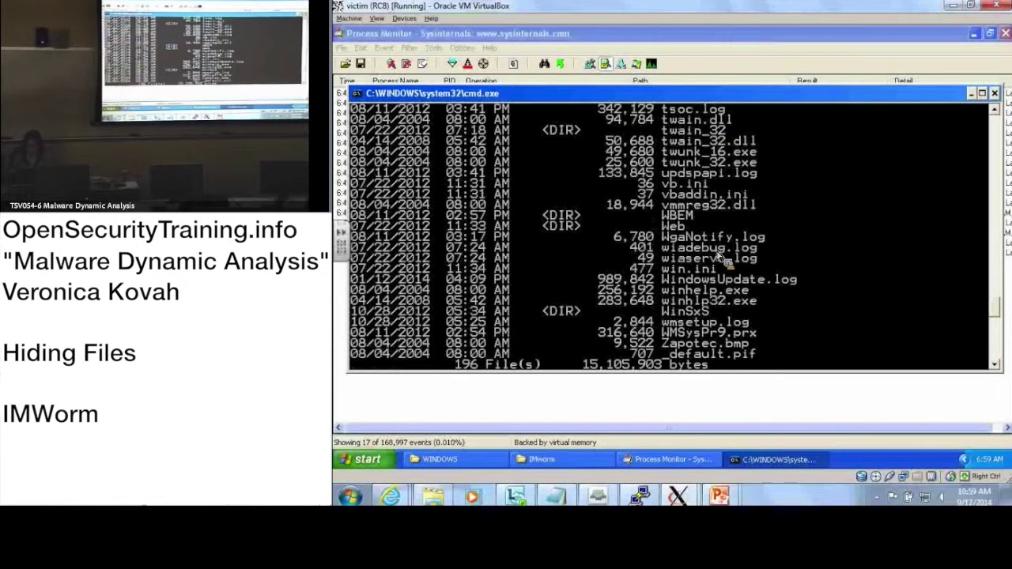
scroll(721, 257, up, 1)
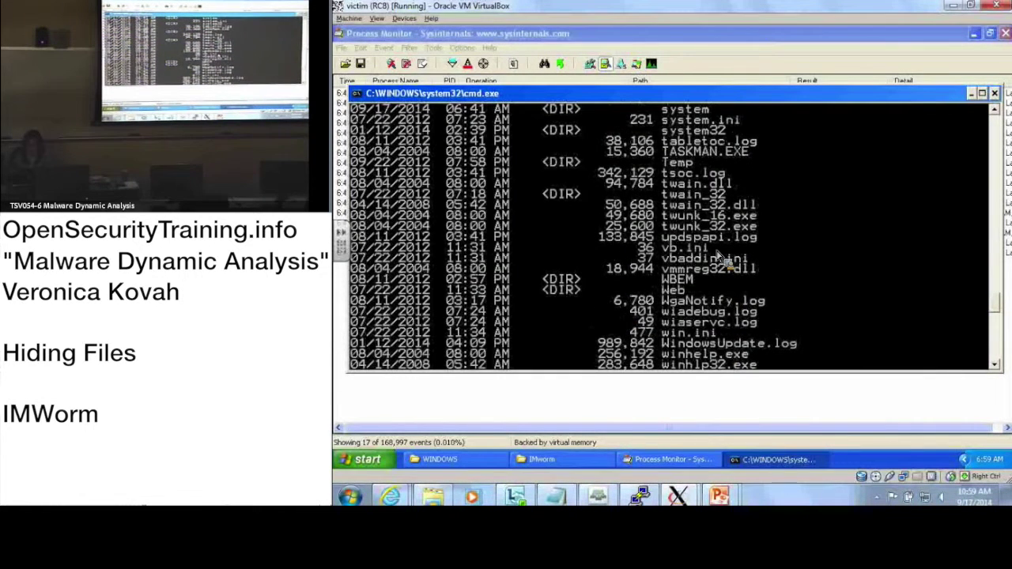
scroll(722, 257, up, 10)
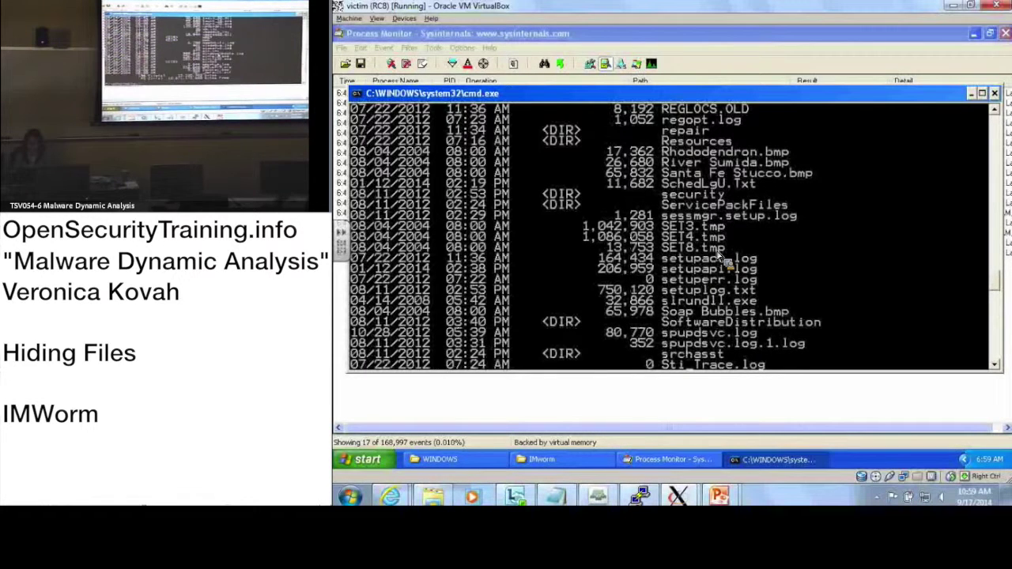
Step: Query C:\WINDOWS for the dropped file alone with dir lsass.exe
text(dir l)
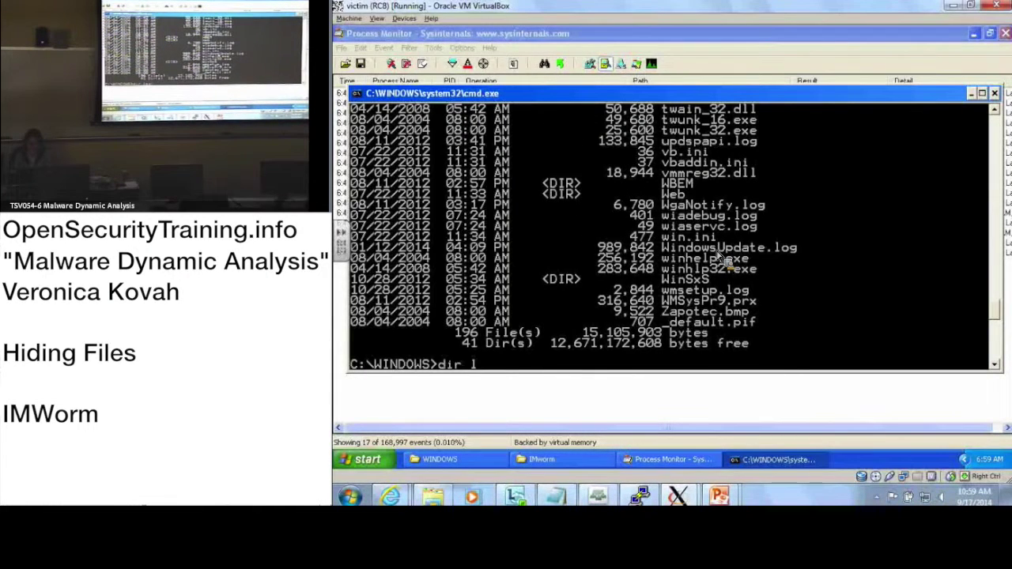
text(sass.exe)
key(Return)
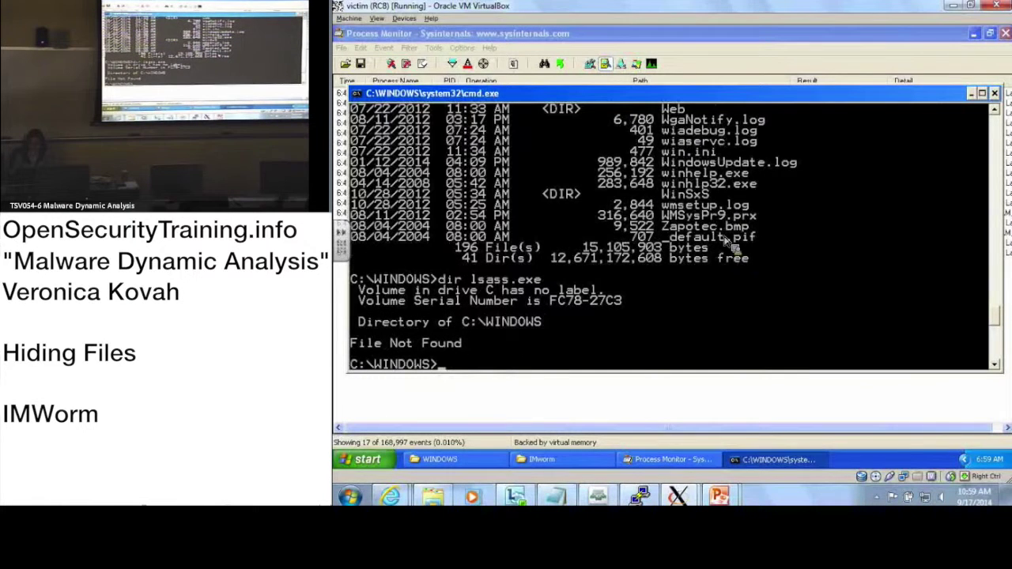
Step: Examine the full C:\WINDOWS directory listing around the entries starting with L for lsass.exe
scroll(750, 271, up, 3)
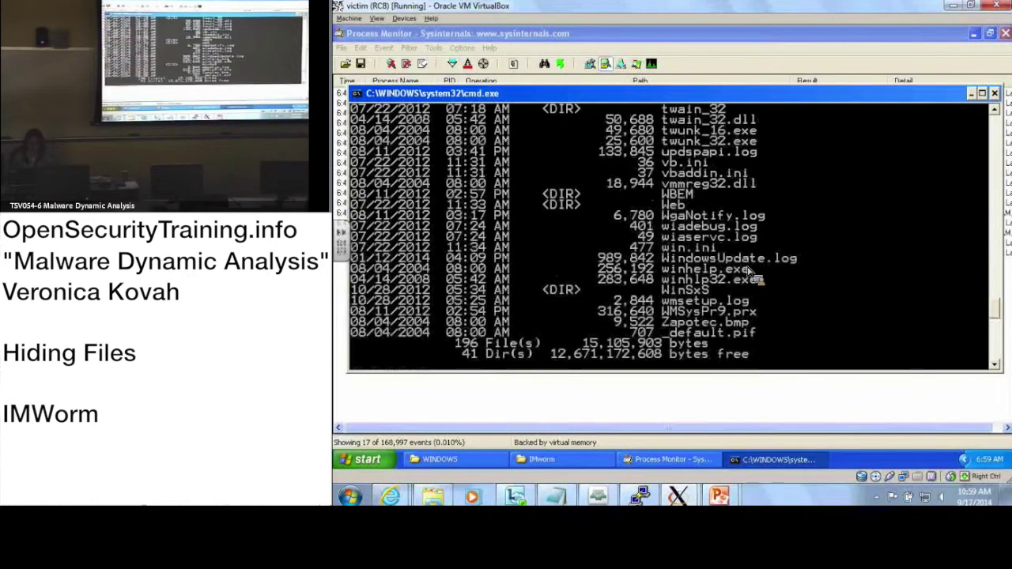
scroll(750, 273, up, 3)
scroll(750, 277, down, 15)
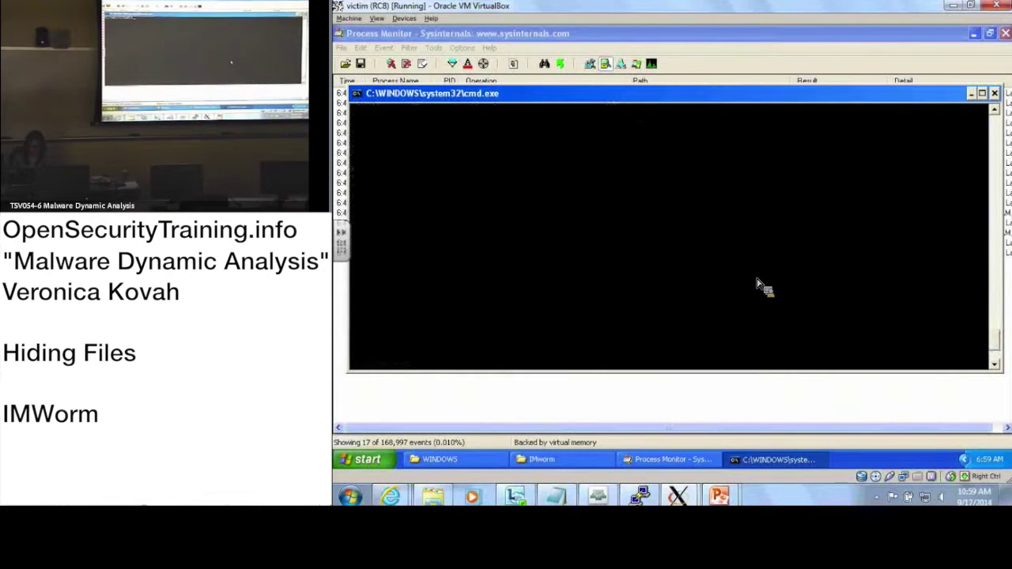
scroll(757, 285, up, 3)
scroll(758, 284, up, 1)
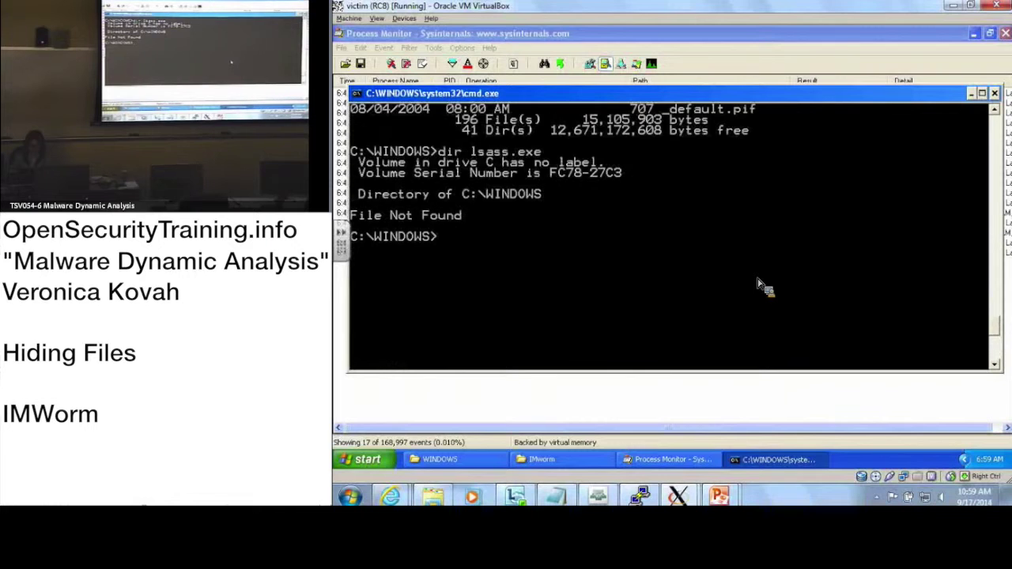
scroll(758, 285, up, 3)
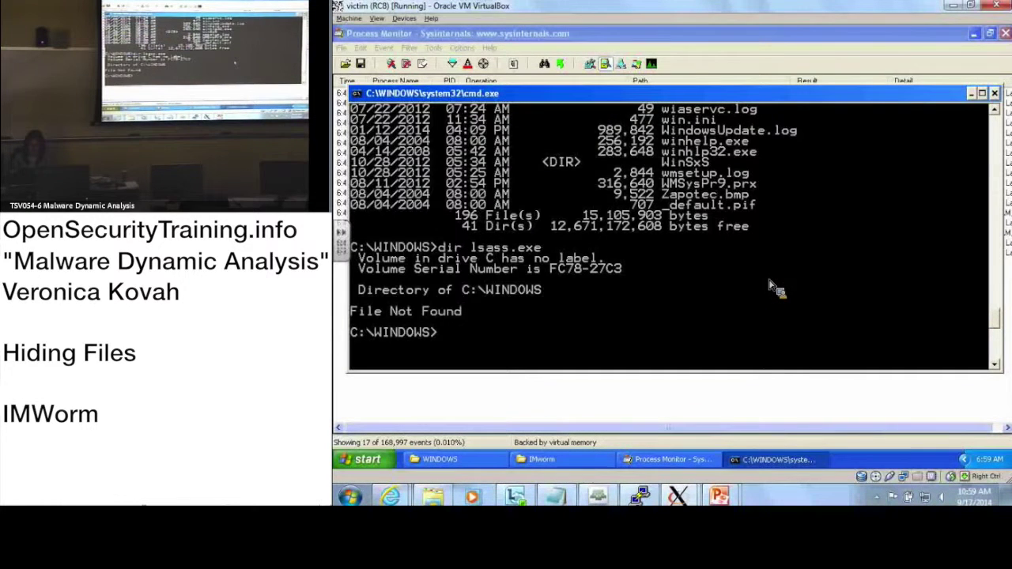
scroll(775, 288, up, 4)
scroll(776, 287, up, 1)
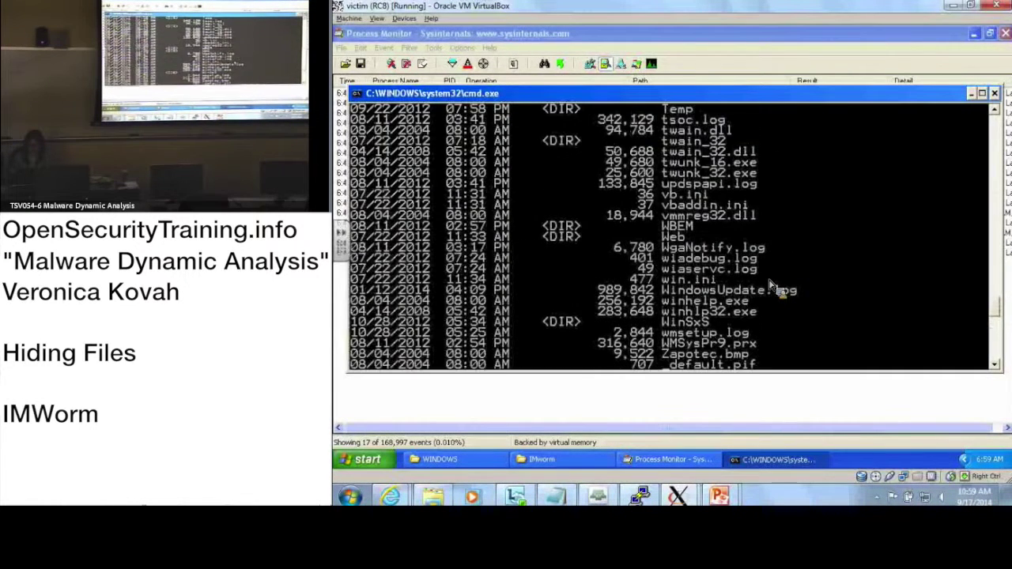
scroll(775, 289, up, 5)
scroll(778, 291, up, 2)
scroll(777, 291, up, 5)
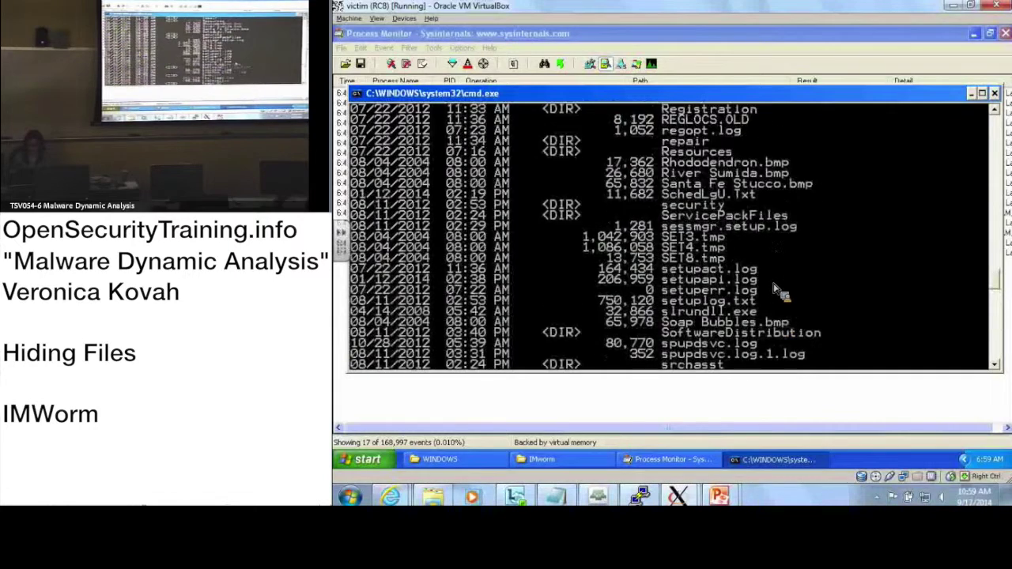
scroll(783, 292, up, 1)
scroll(783, 292, up, 1)
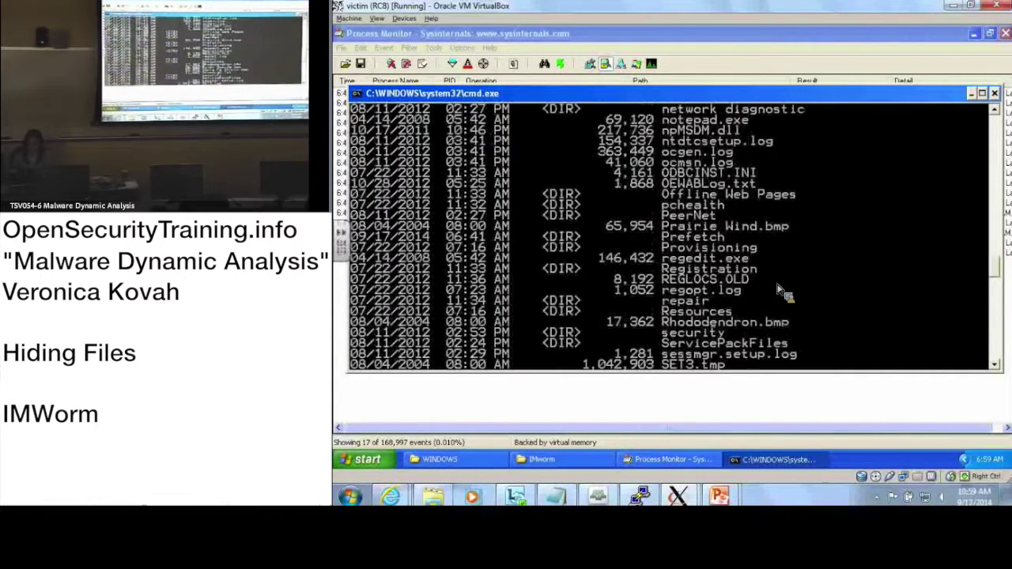
scroll(783, 293, up, 2)
scroll(783, 294, up, 2)
scroll(783, 292, up, 1)
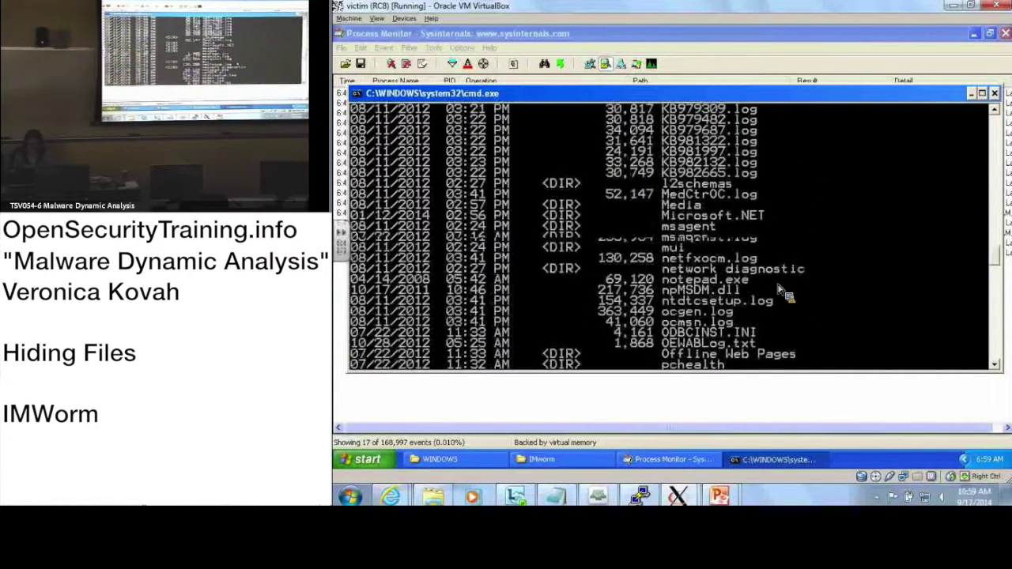
scroll(783, 293, up, 2)
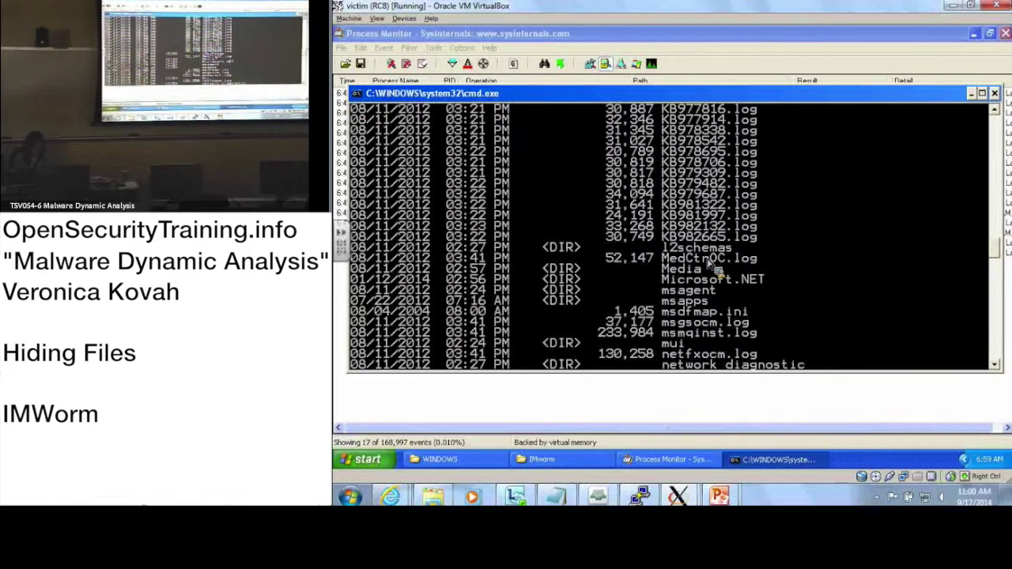
Step: Display the usage help of the attrib command with attrib /? to read its attribute switches
scroll(714, 269, down, 5)
text(attrib /?)
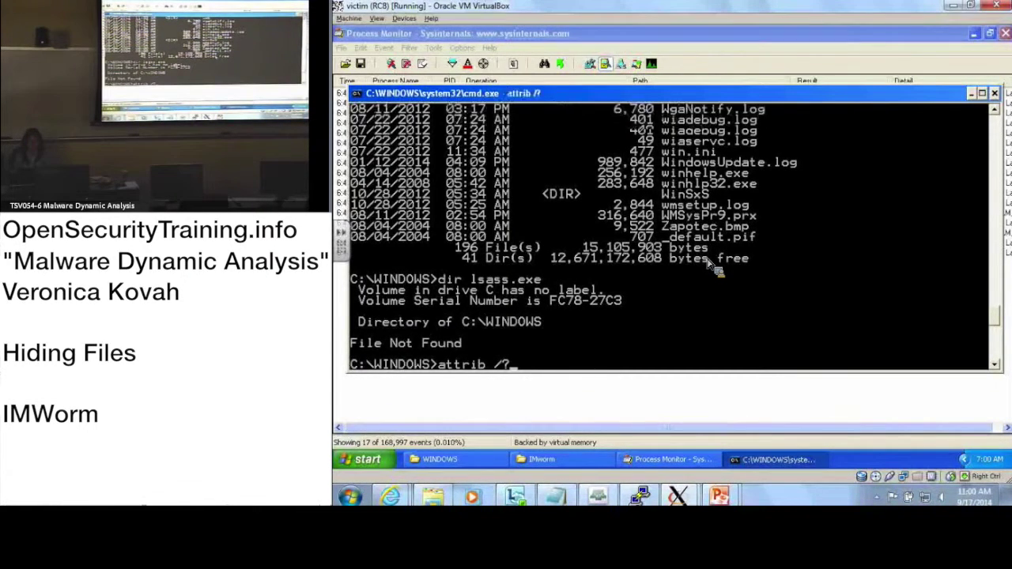
key(Return)
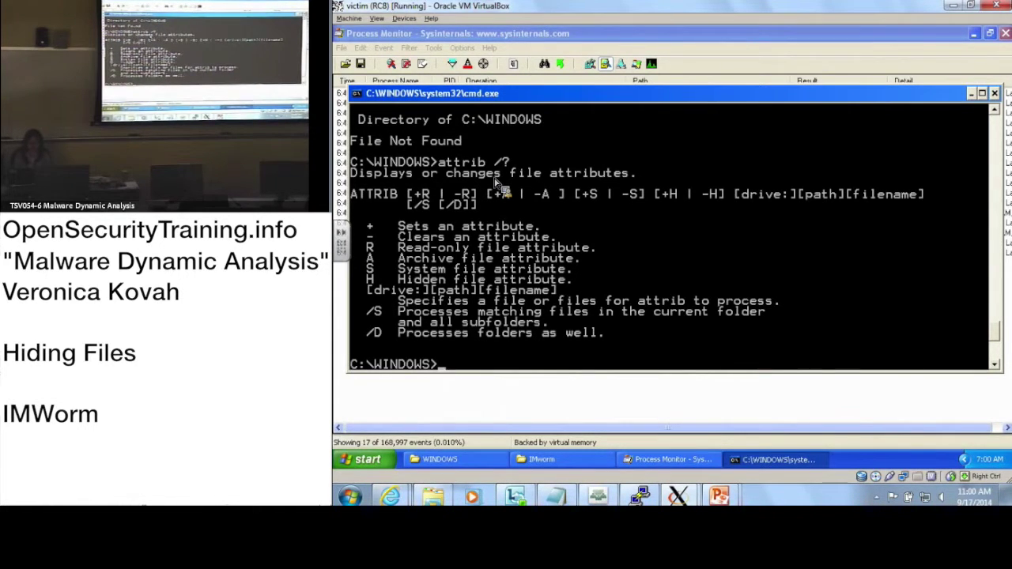
Step: Clear the hidden and system attributes of lsass.exe in C:\WINDOWS with attrib -H -S lsass.exe
text(ttrib -H -)
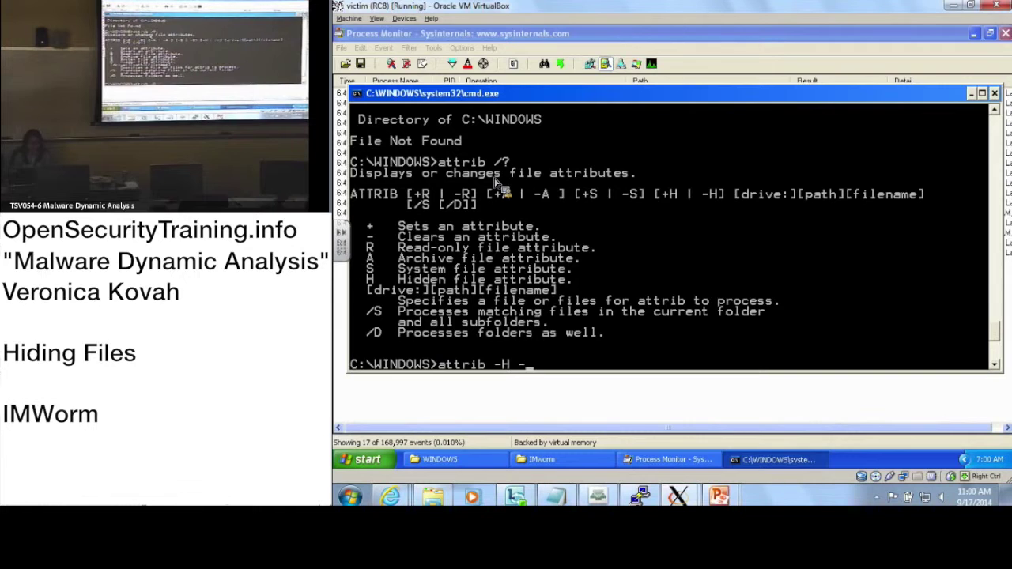
text(S)
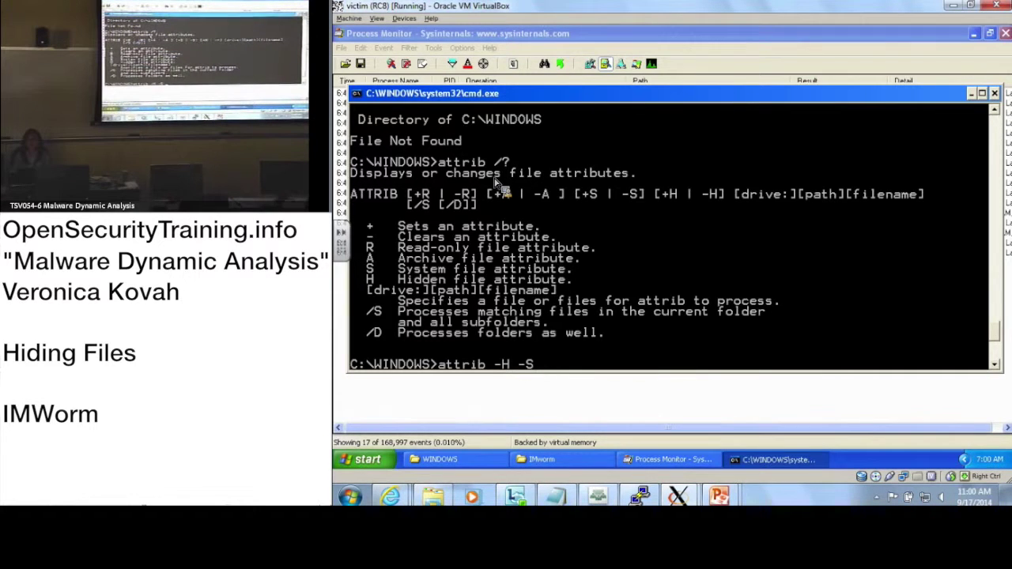
text( lsass.exe)
key(Return)
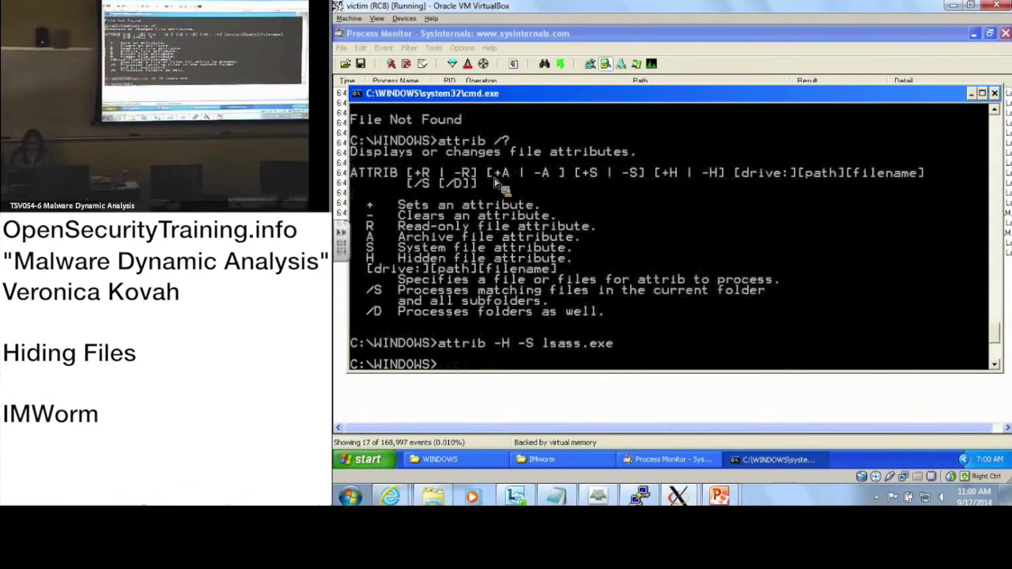
Step: Run dir lsass.exe again to check the file's listing after the attribute change
text(dir lsass.exe)
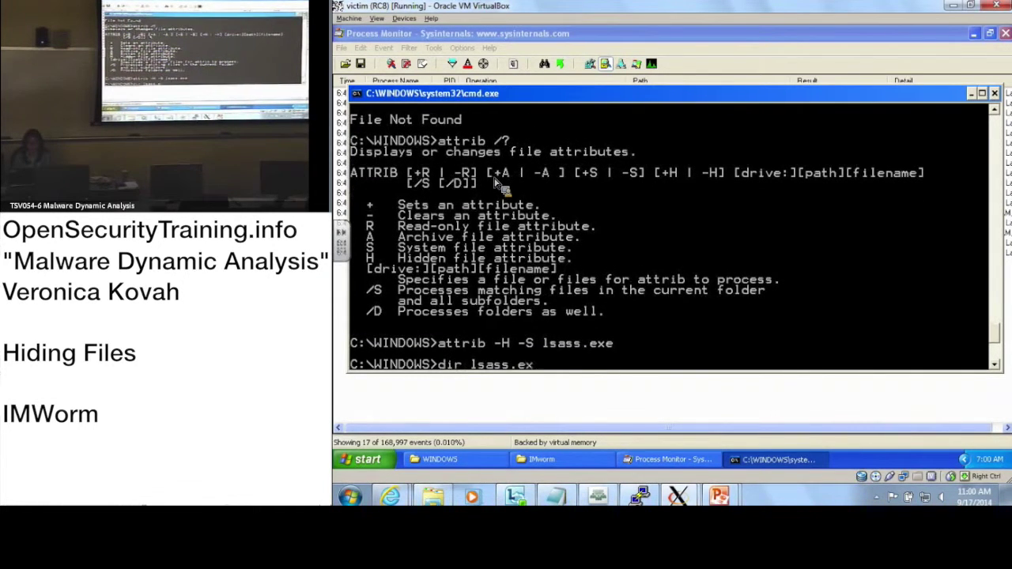
key(Return)
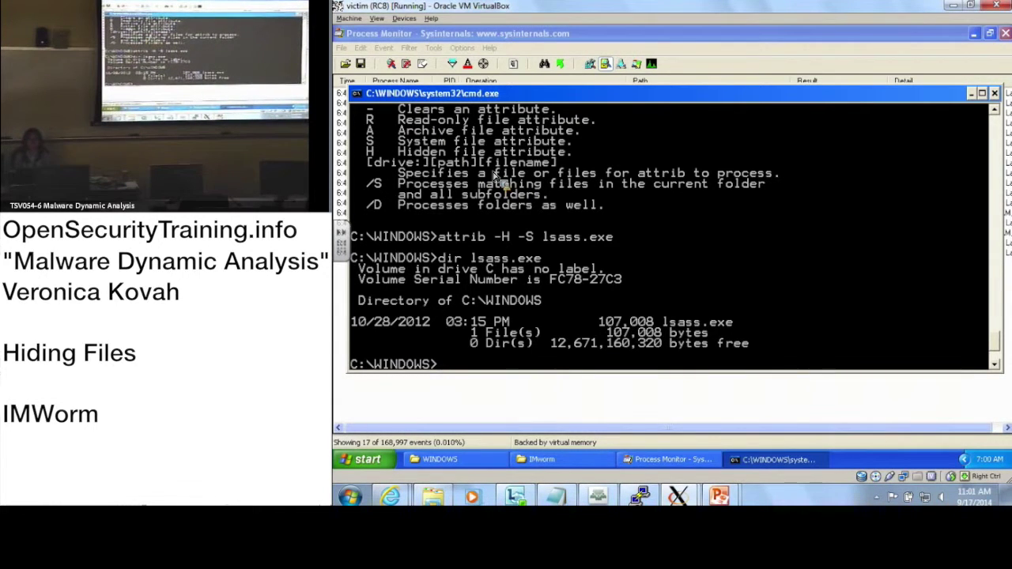
text(dir)
Step: Switch to the open WINDOWS folder in Explorer and look through its file list for the lsass application
click(484, 463)
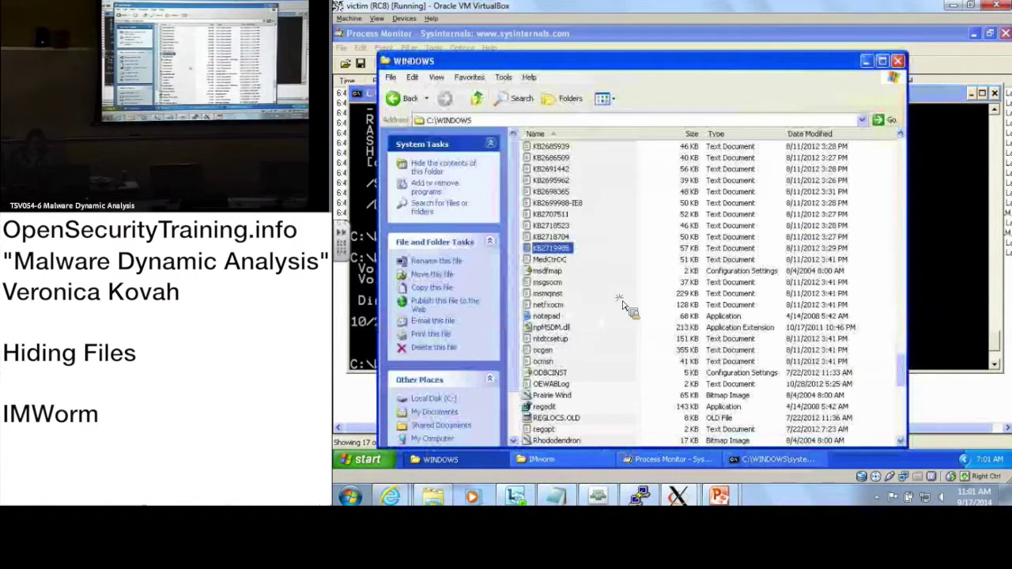
click(625, 307)
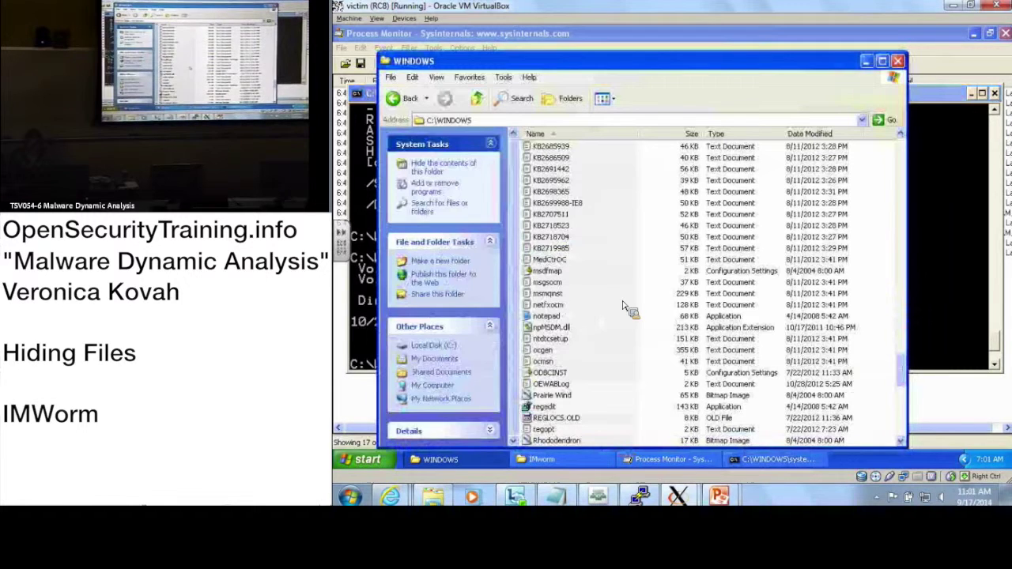
scroll(625, 309, up, 20)
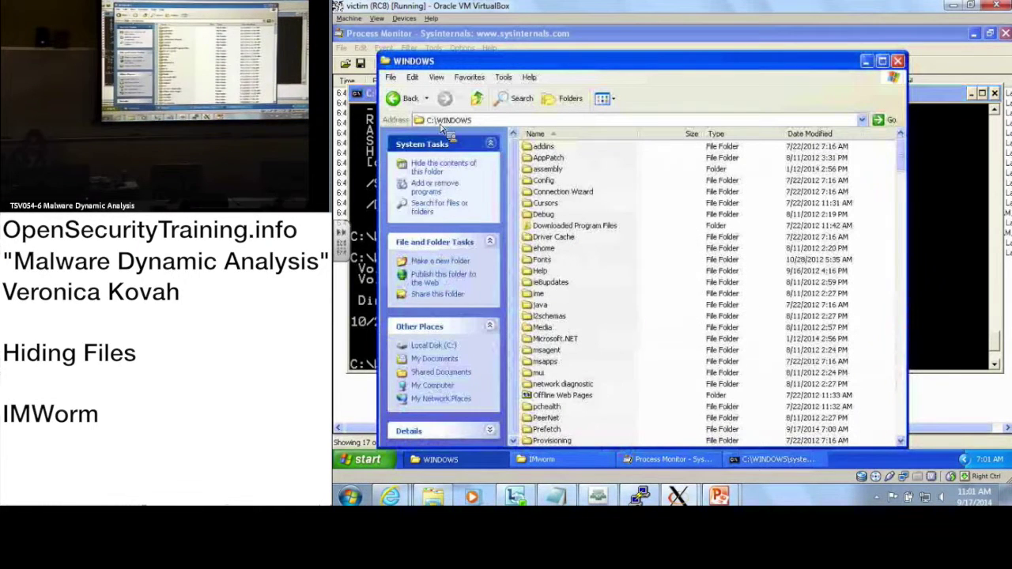
scroll(625, 311, down, 11)
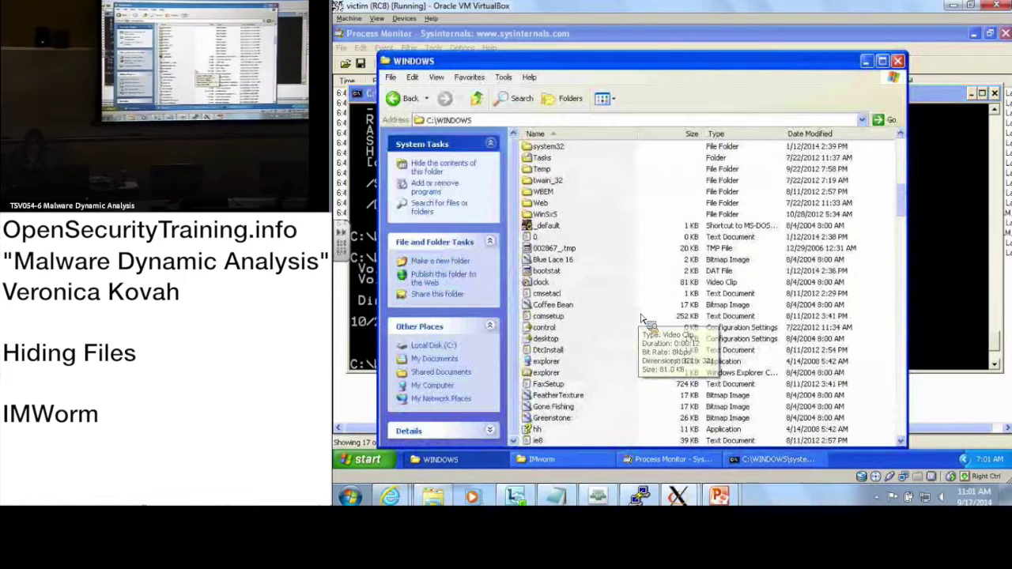
scroll(642, 318, down, 3)
scroll(642, 319, down, 7)
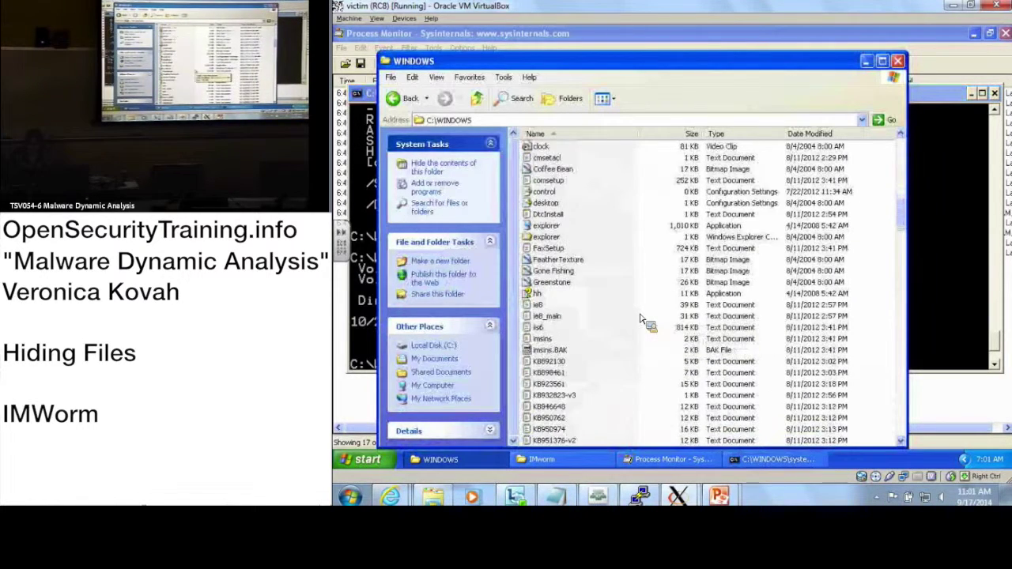
scroll(642, 319, down, 10)
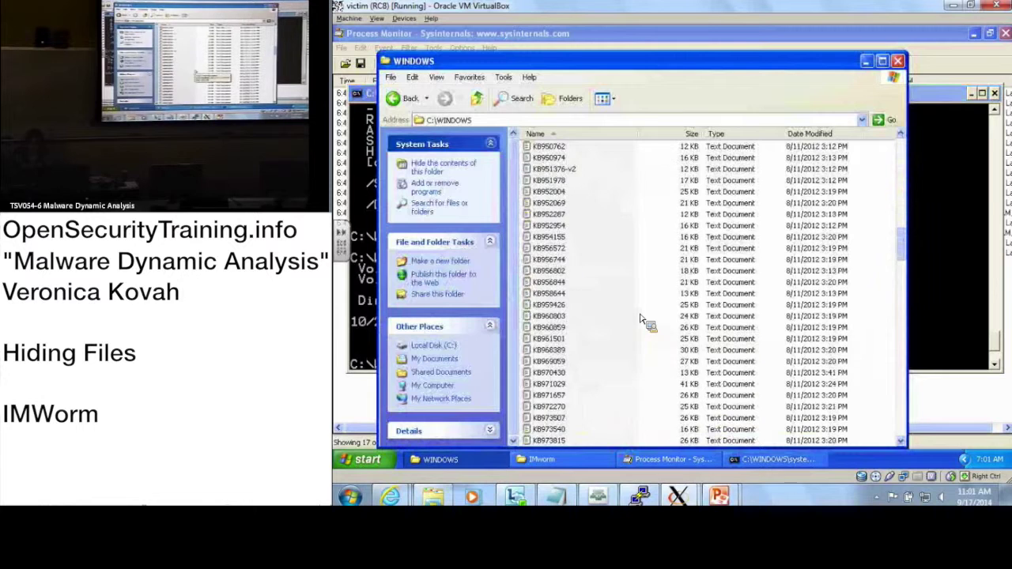
scroll(642, 319, down, 10)
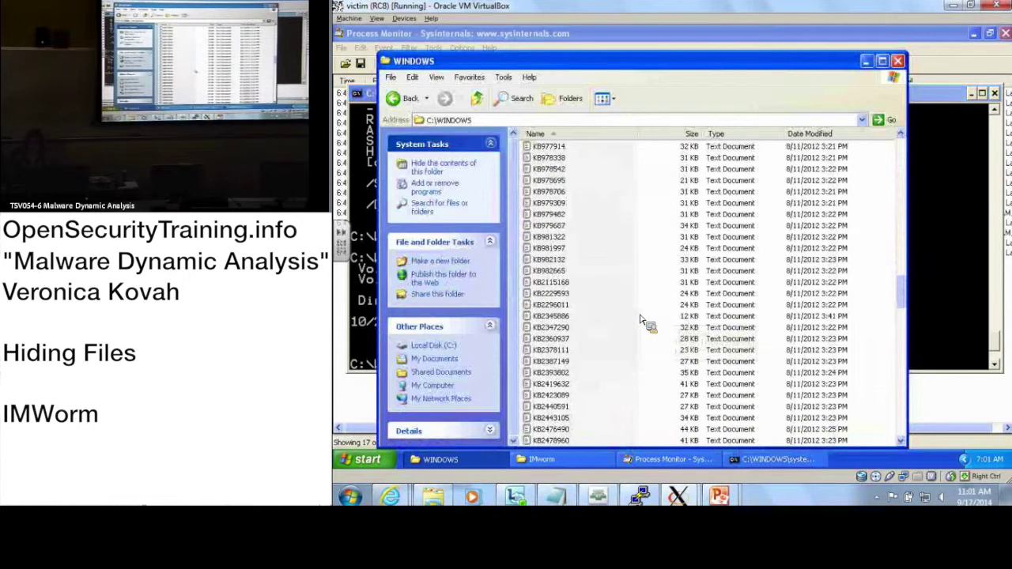
scroll(642, 318, down, 5)
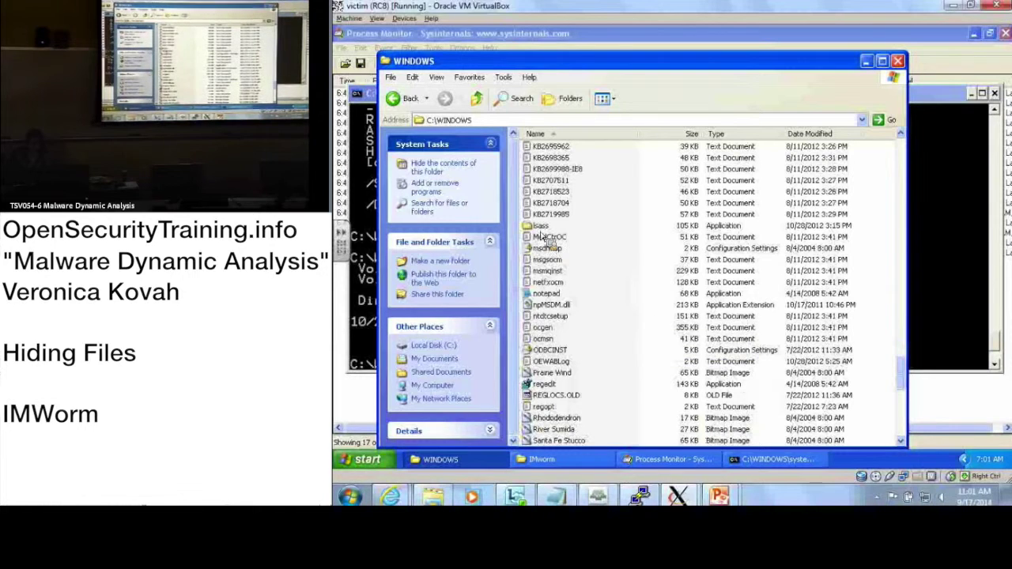
Step: Open the lsass application from C:\WINDOWS in CFF Explorer to examine its file properties and hashes
mouse_move(541, 236)
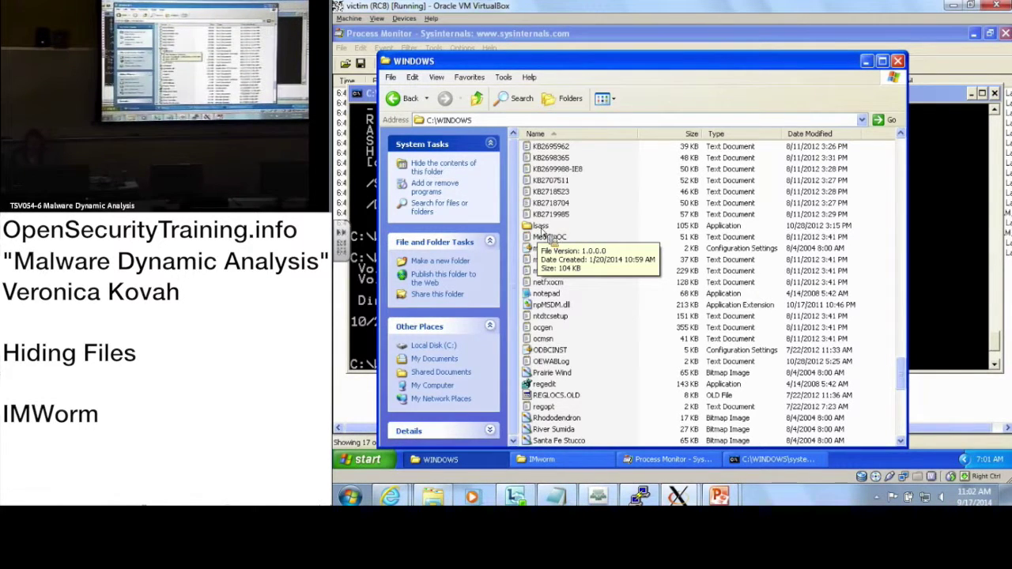
right_click(543, 227)
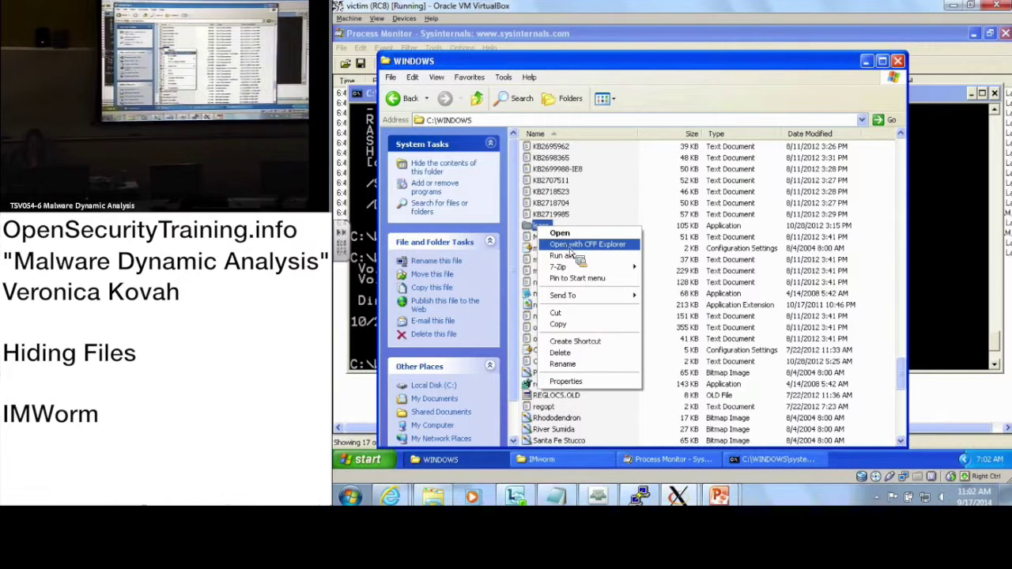
click(571, 246)
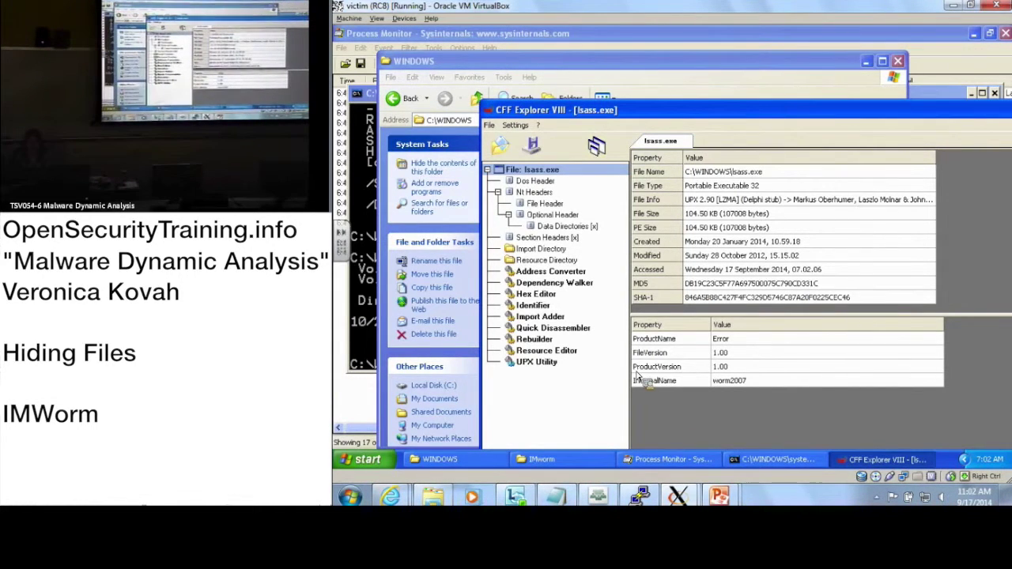
Step: Open the malware sample from the IMworm folder in CFF Explorer, and close both the report and the folder window
click(542, 460)
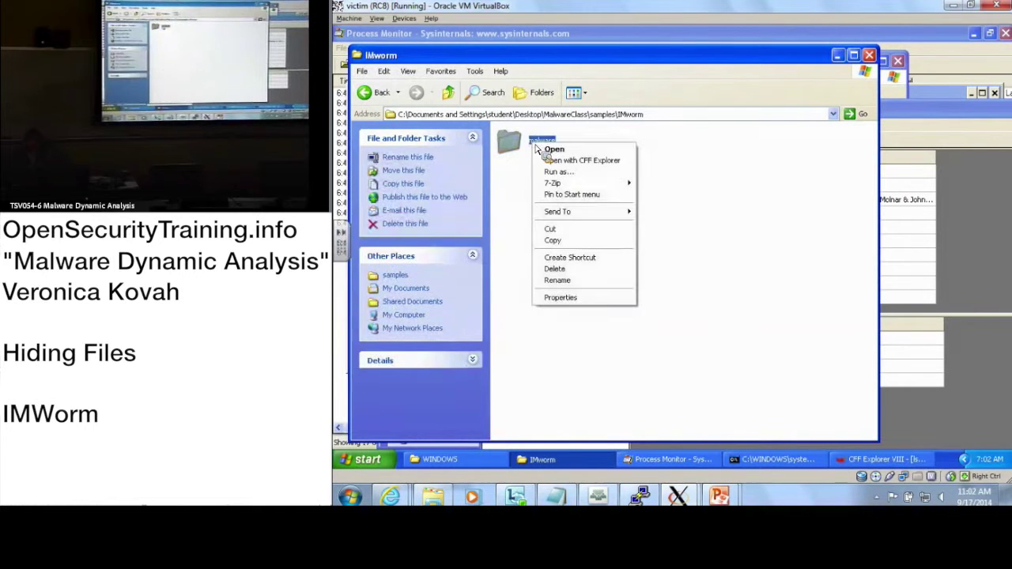
click(589, 161)
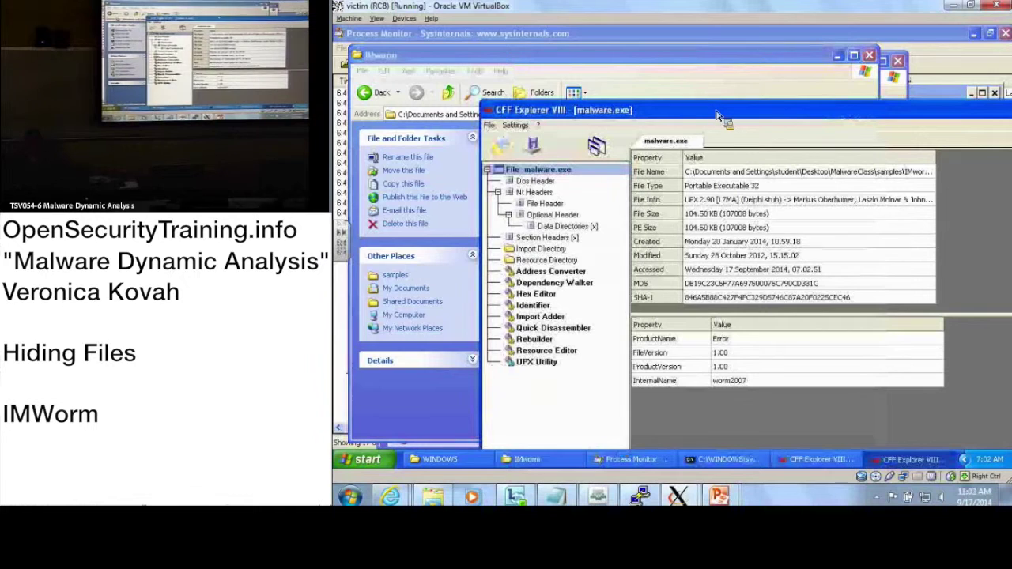
drag(718, 117, 391, 139)
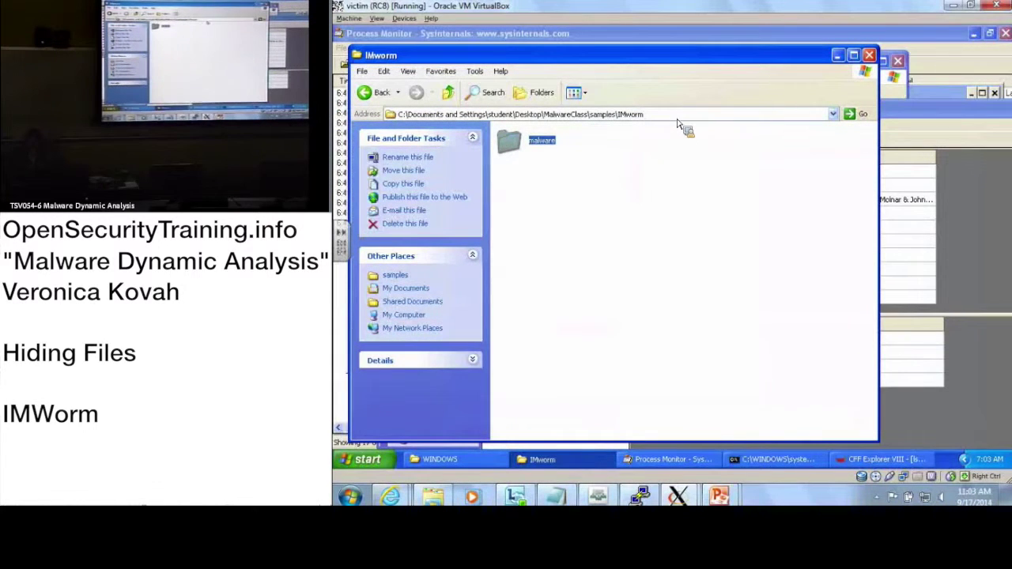
click(576, 116)
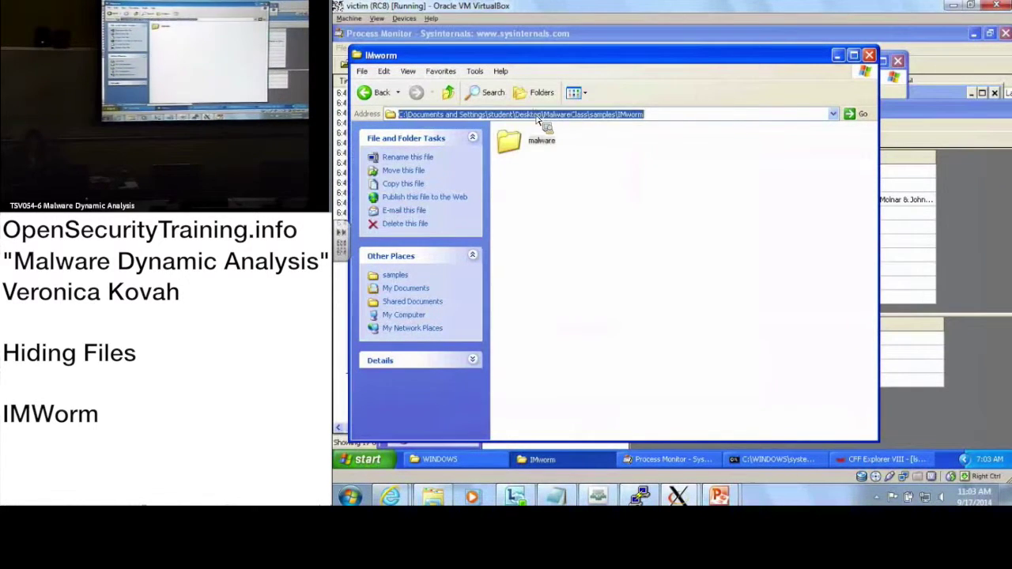
click(537, 117)
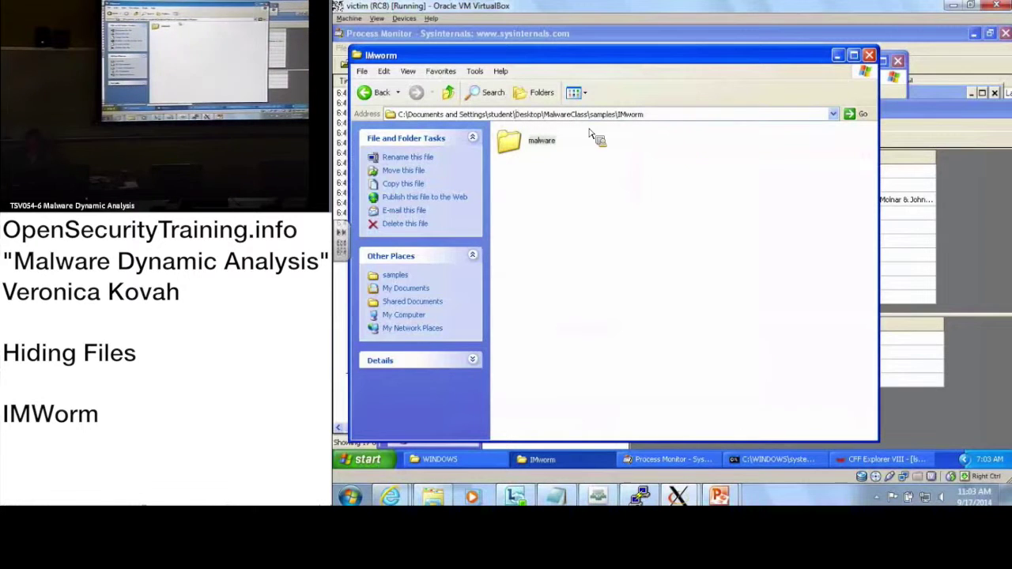
click(869, 56)
Step: Move the lsass.exe CFF Explorer window aside and minimize all open windows to reach the desktop
click(951, 94)
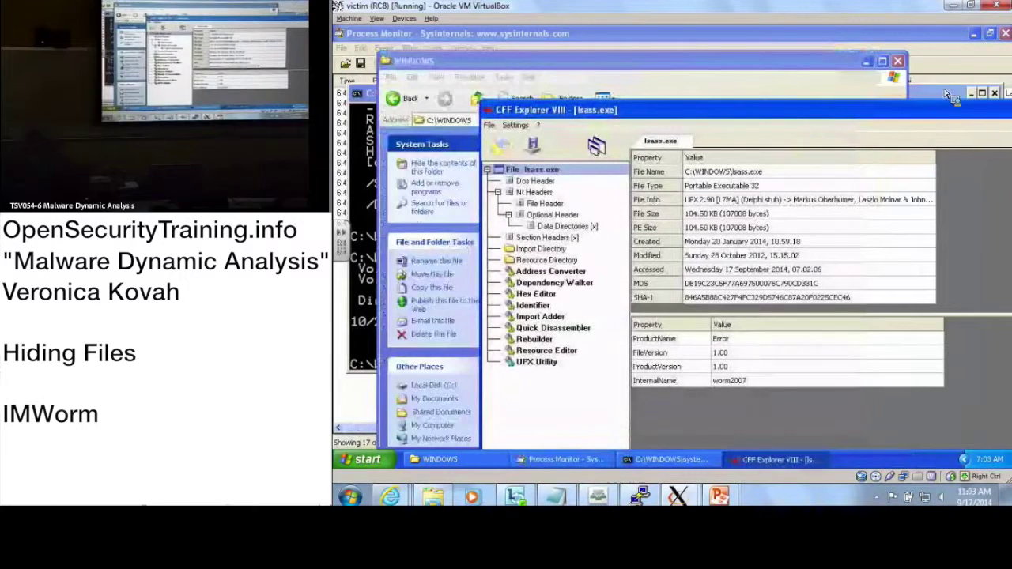
double_click(921, 109)
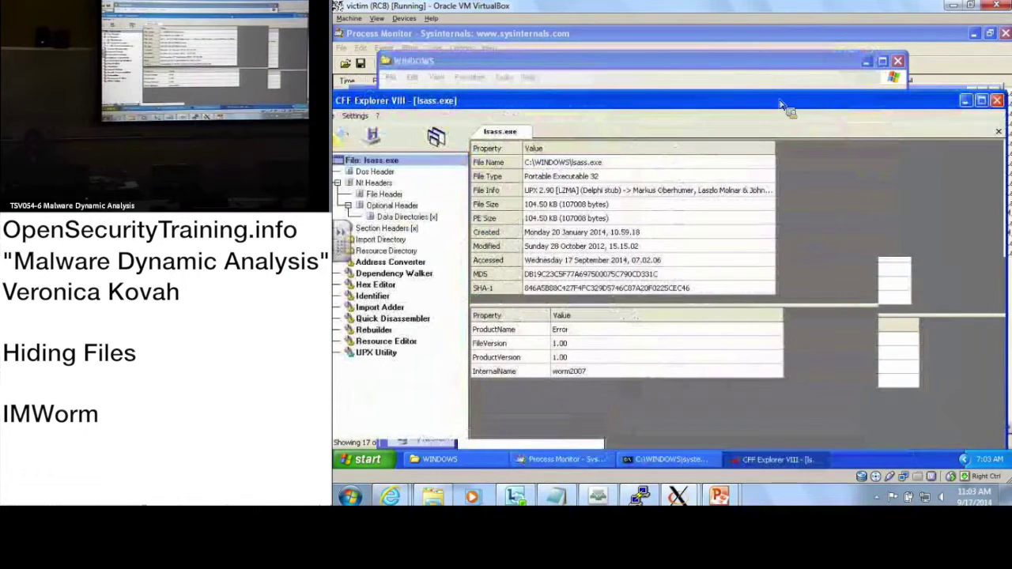
click(981, 101)
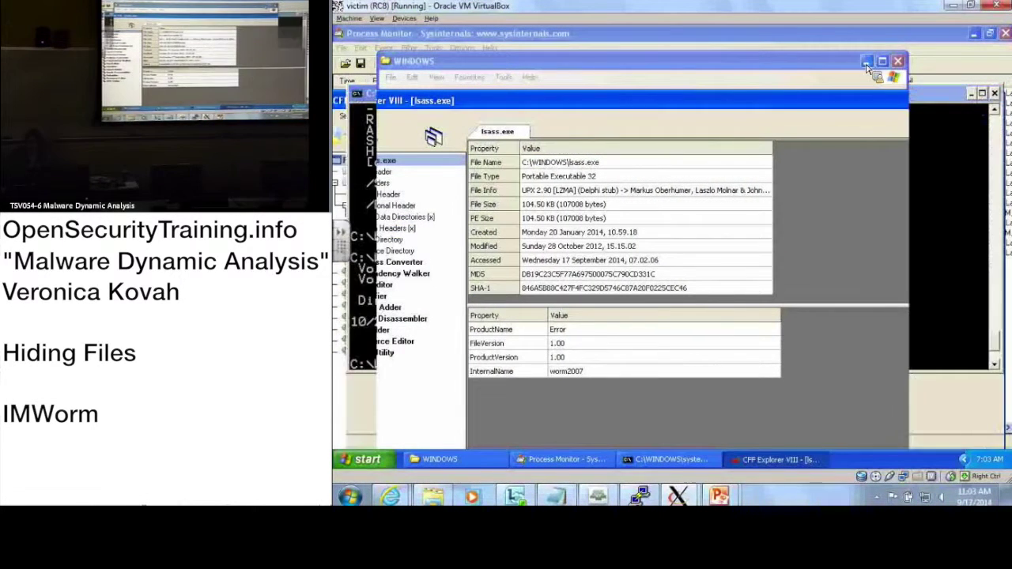
click(866, 62)
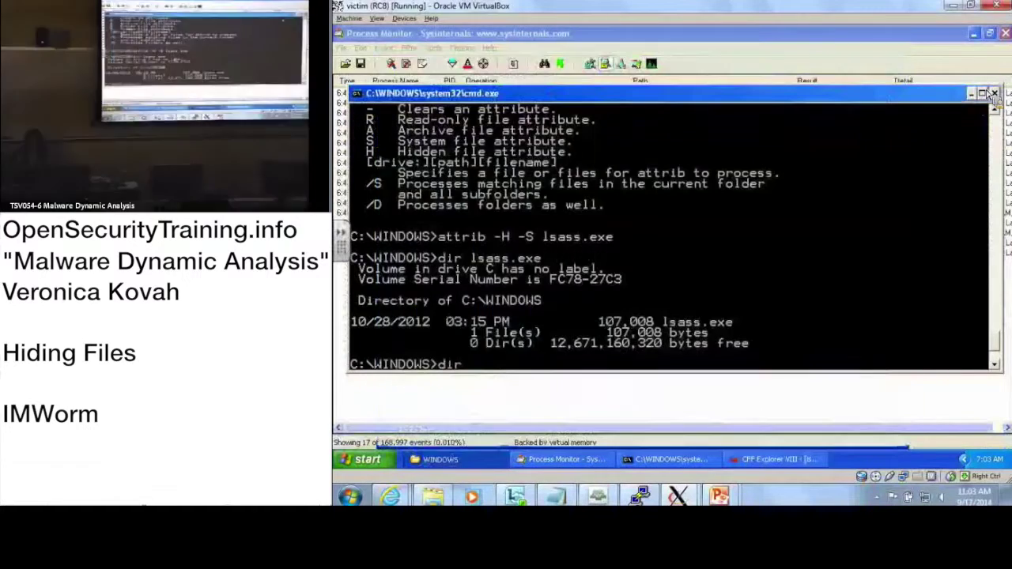
click(995, 93)
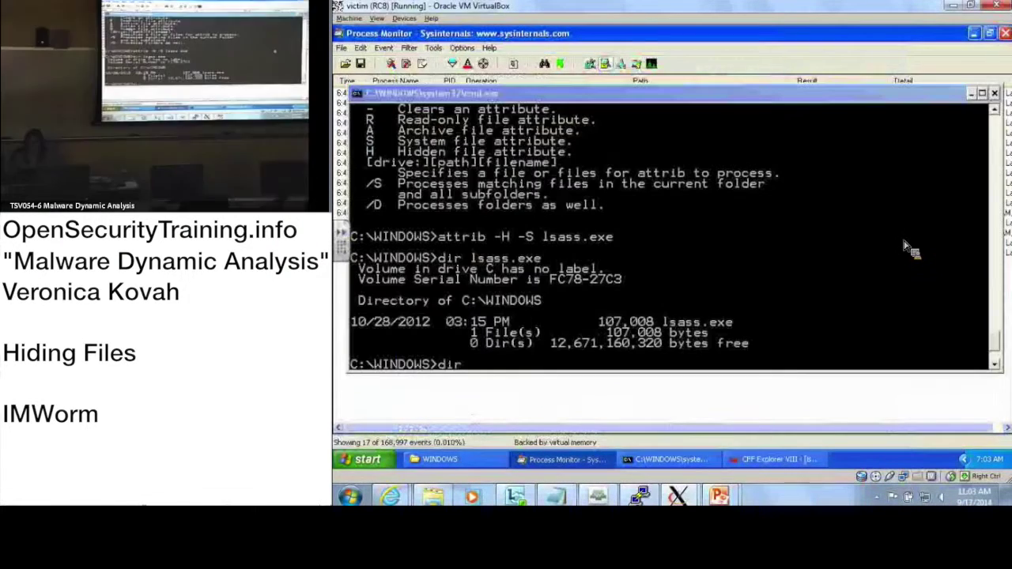
click(974, 33)
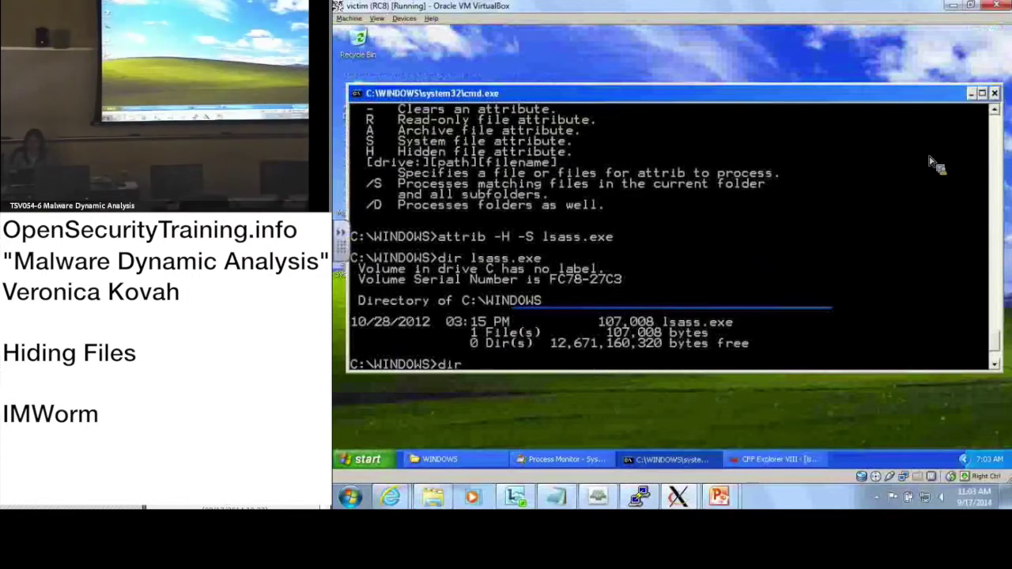
key(super+d)
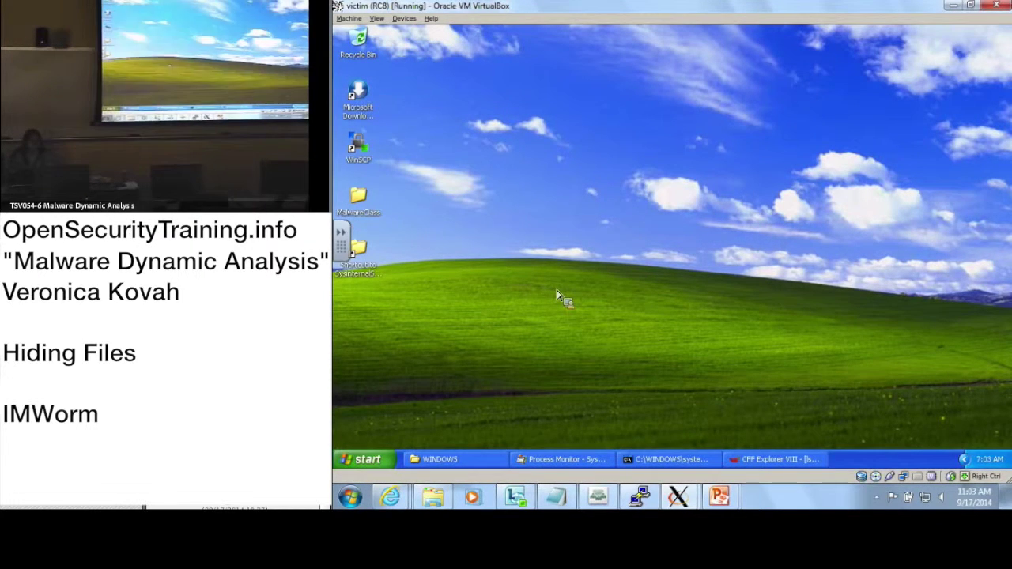
Step: Open the IMworm folder inside the samples folder of MalwareClass on the desktop
double_click(360, 203)
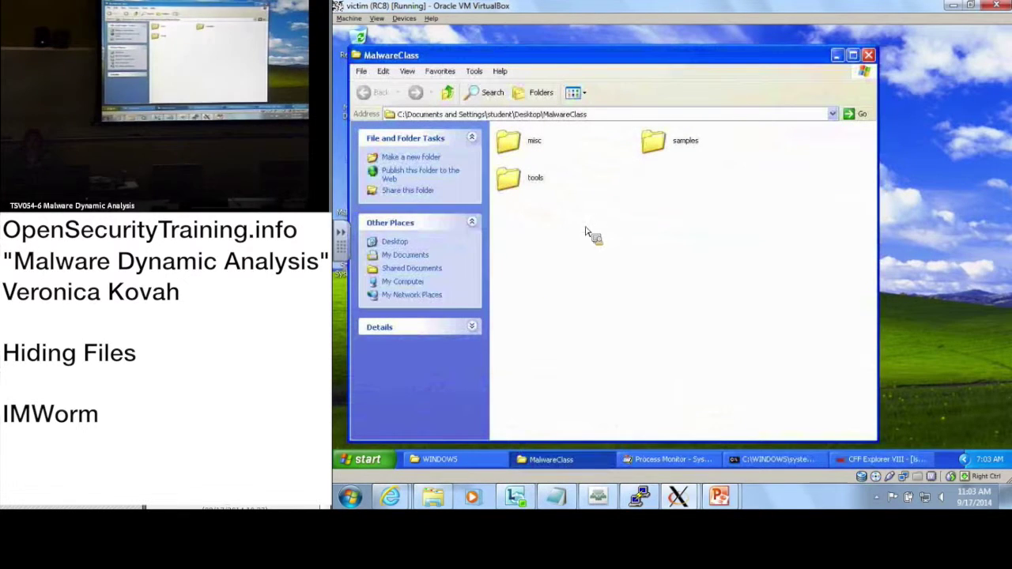
click(653, 144)
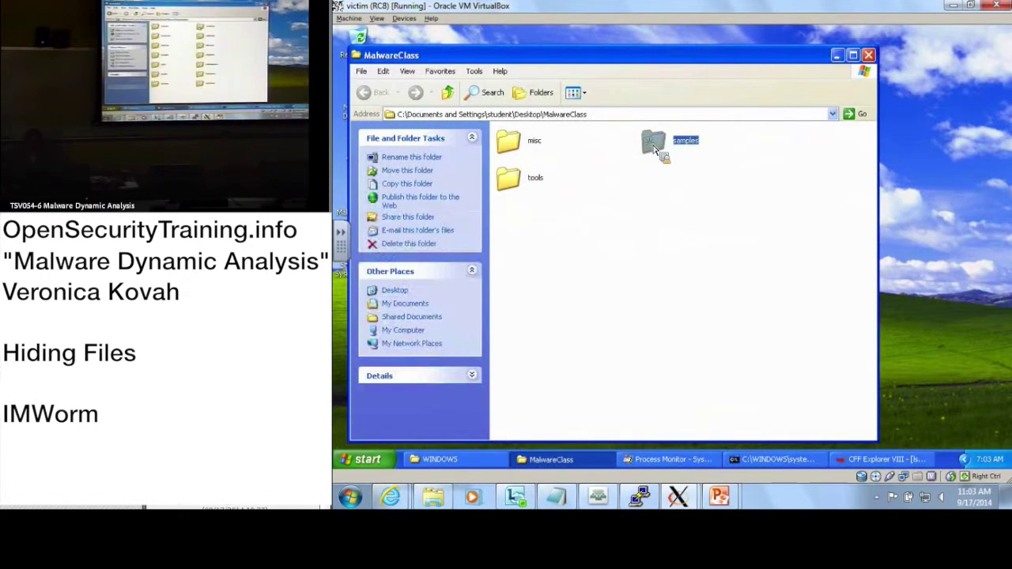
double_click(653, 144)
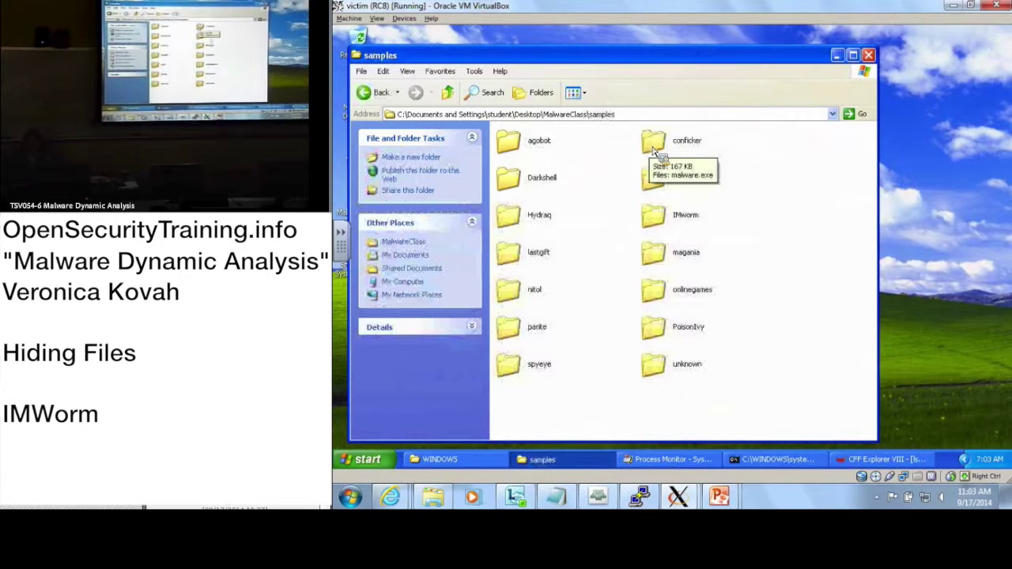
double_click(663, 225)
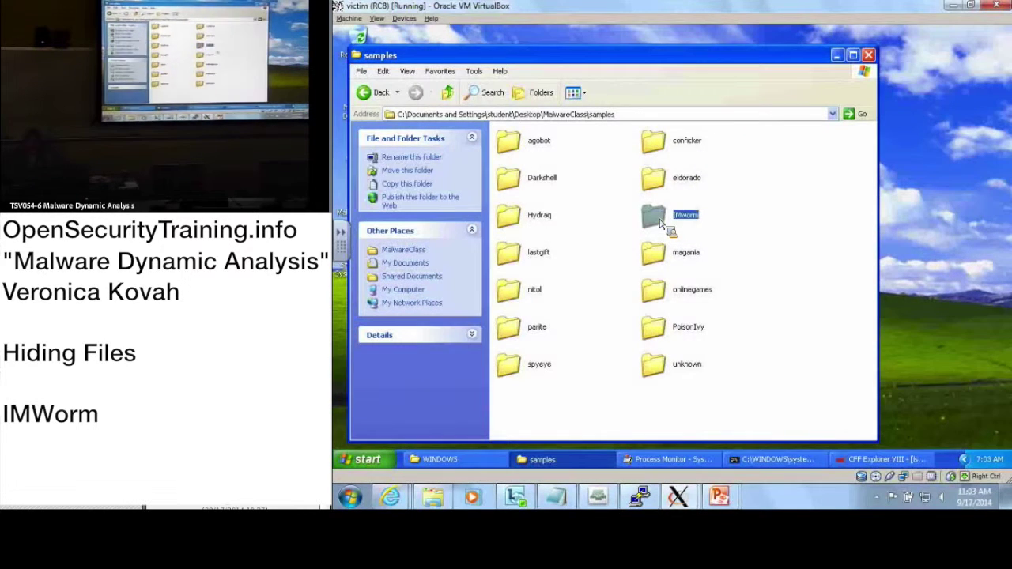
Step: Open the malware sample in CFF Explorer and select its MD5 hash value for comparison
click(511, 150)
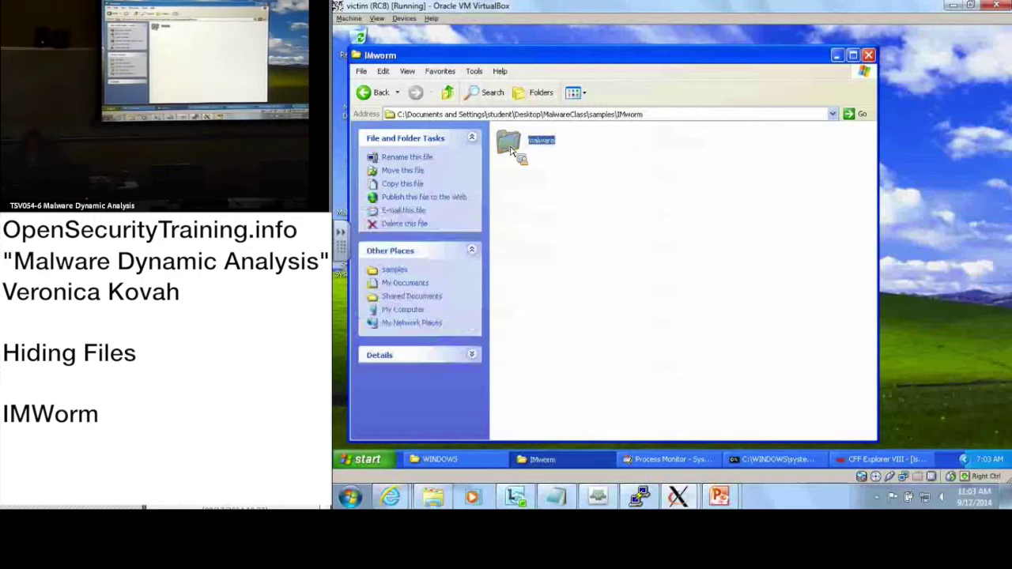
right_click(511, 150)
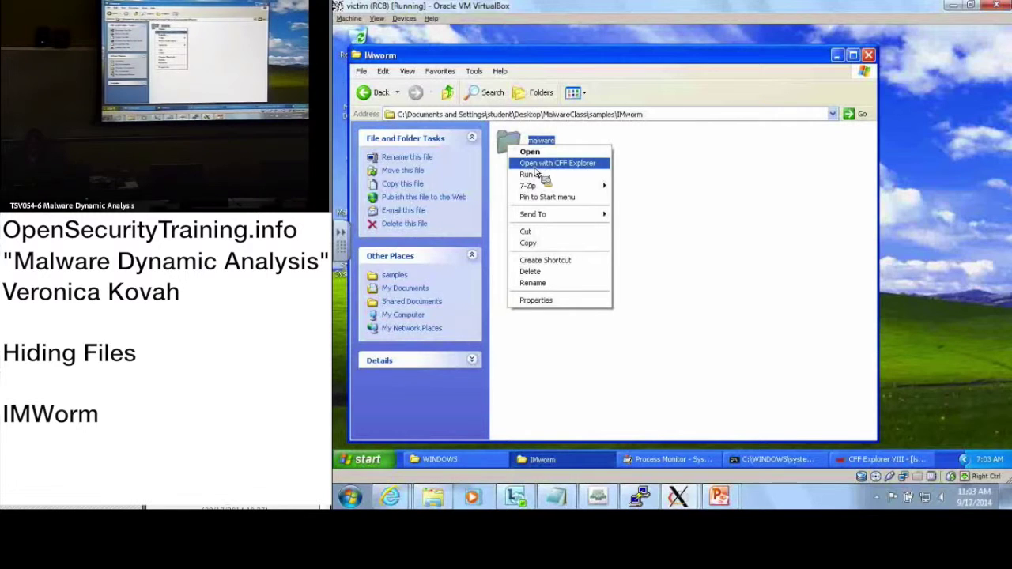
click(537, 164)
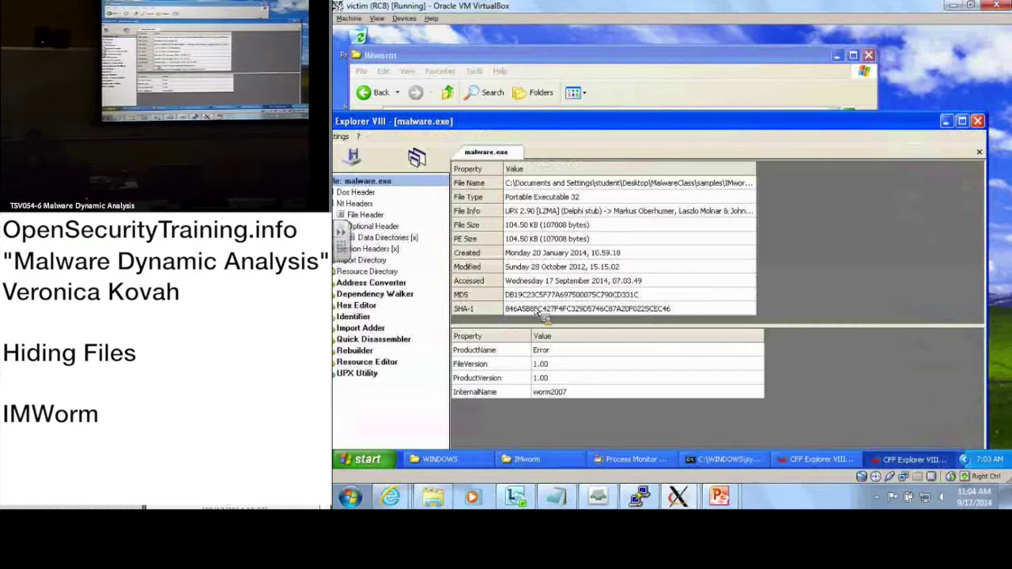
click(520, 297)
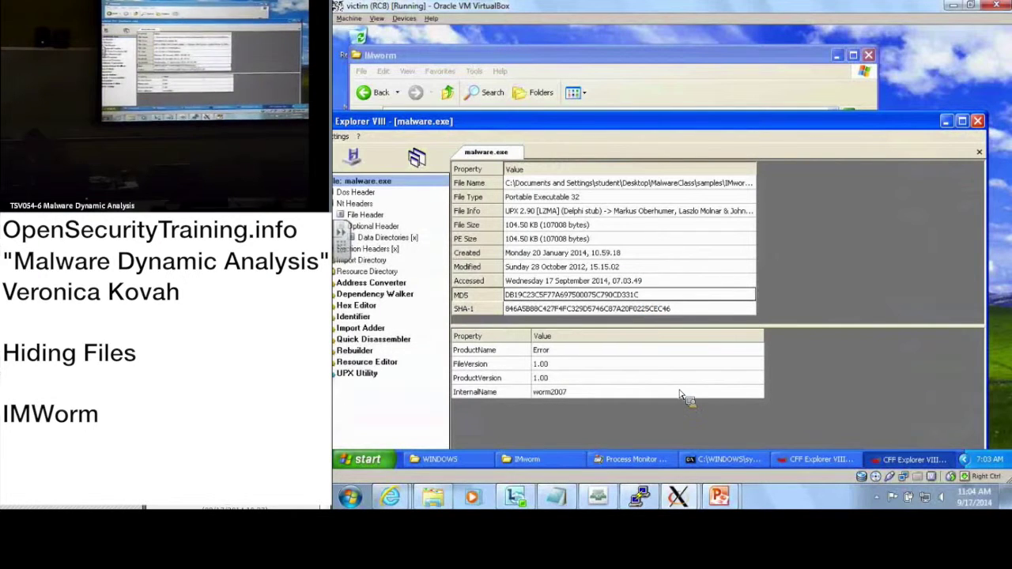
Step: Switch back to the CFF Explorer report of lsass.exe and compare its MD5 and SHA-1 hashes with those of malware.exe
click(522, 466)
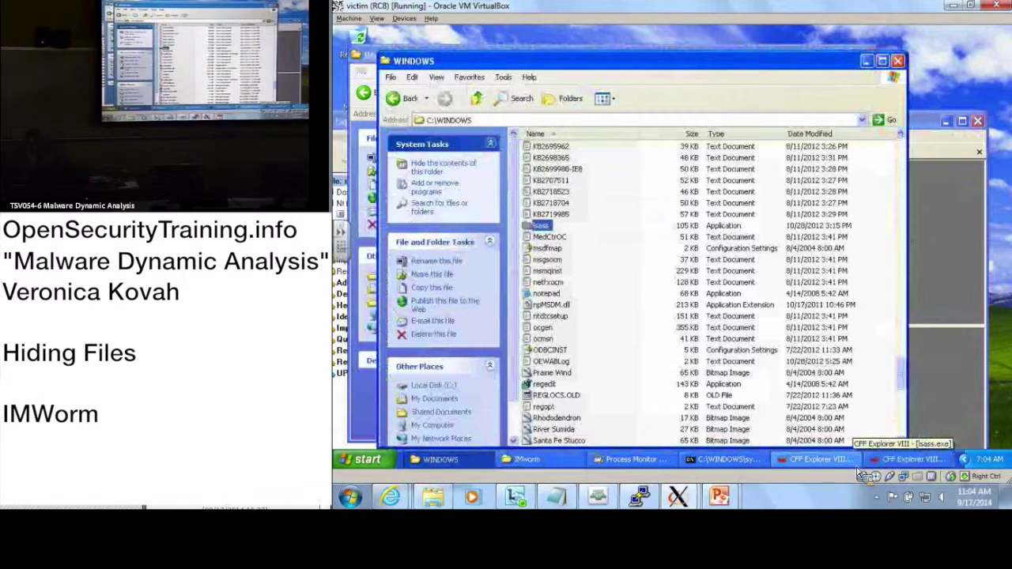
click(901, 462)
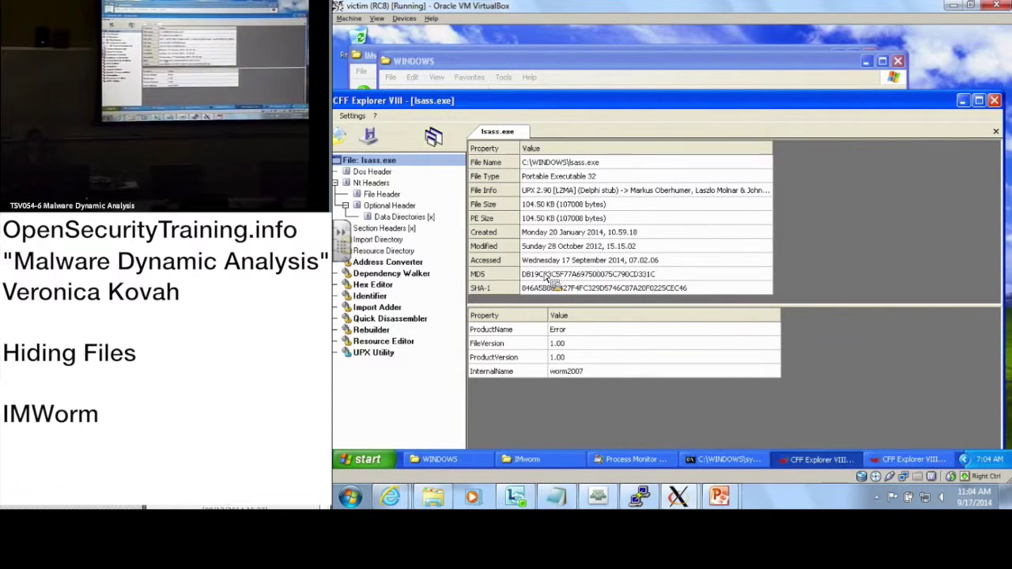
mouse_move(598, 496)
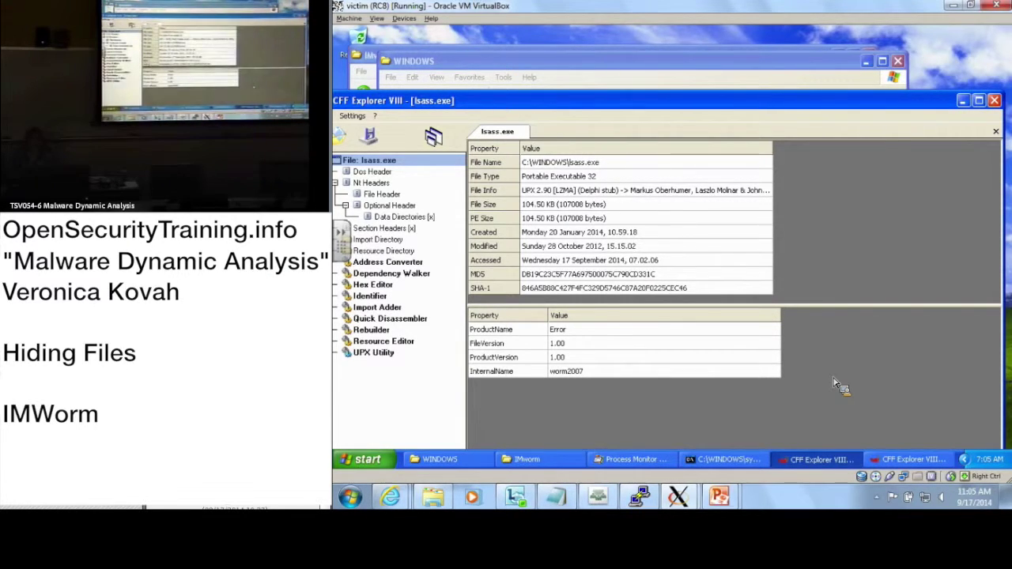
Step: Bring up the options for closing the victim virtual machine
click(1005, 7)
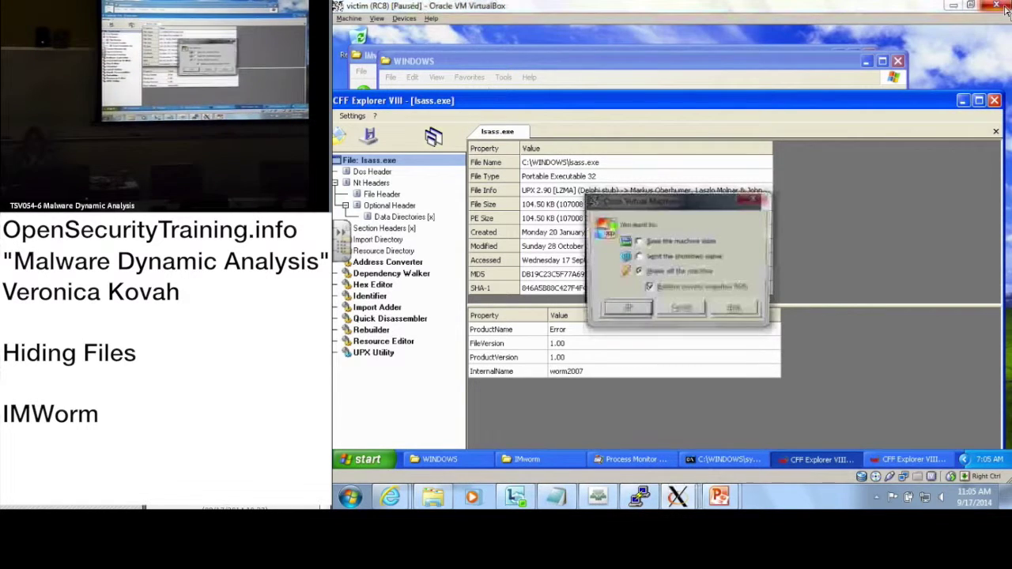